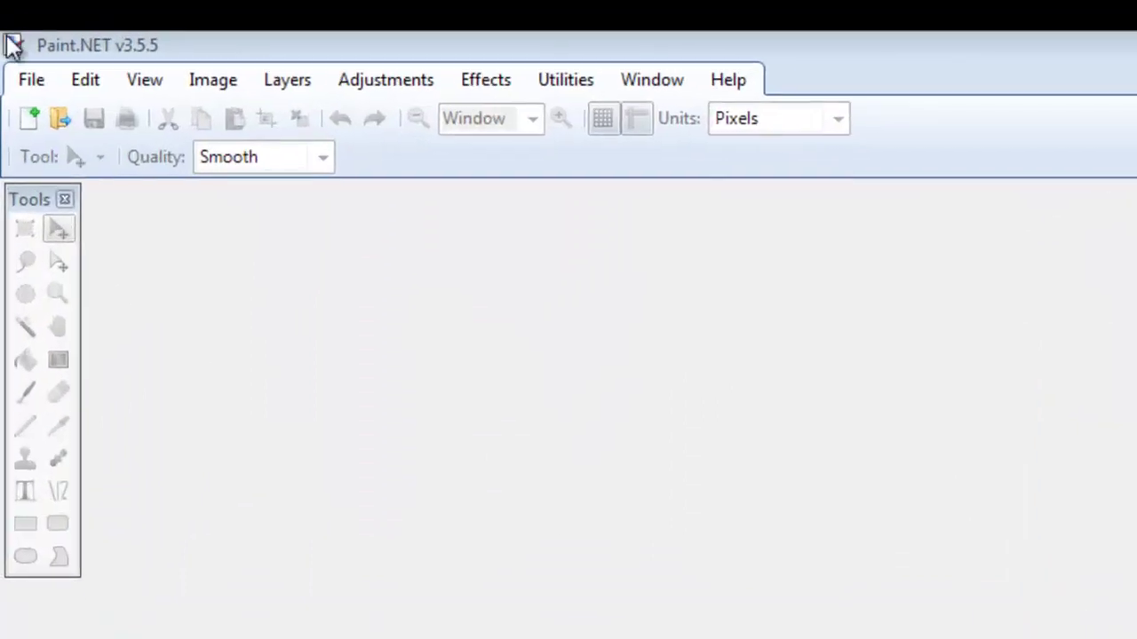
Open the image Desert Edit.jpg from the My Photos folder.
click(16, 81)
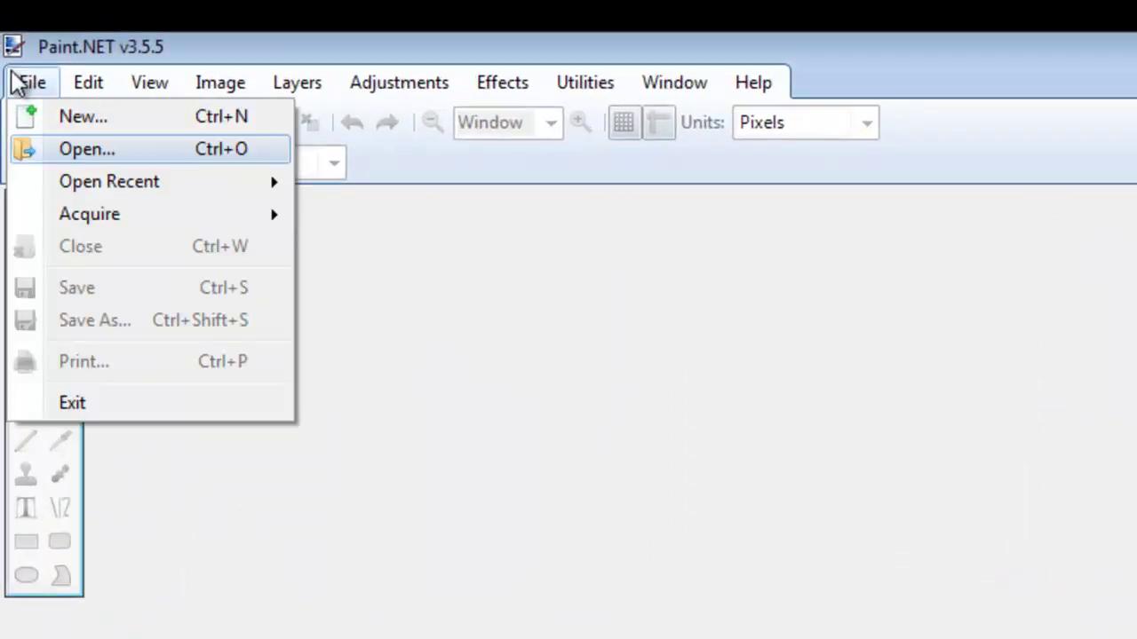
click(70, 149)
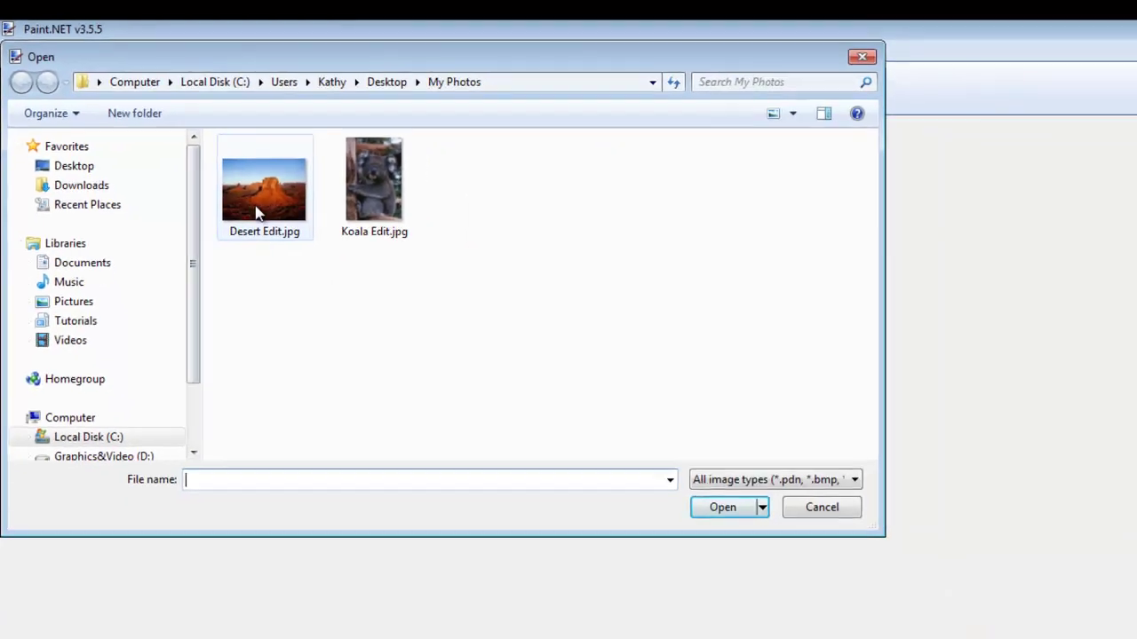
click(343, 281)
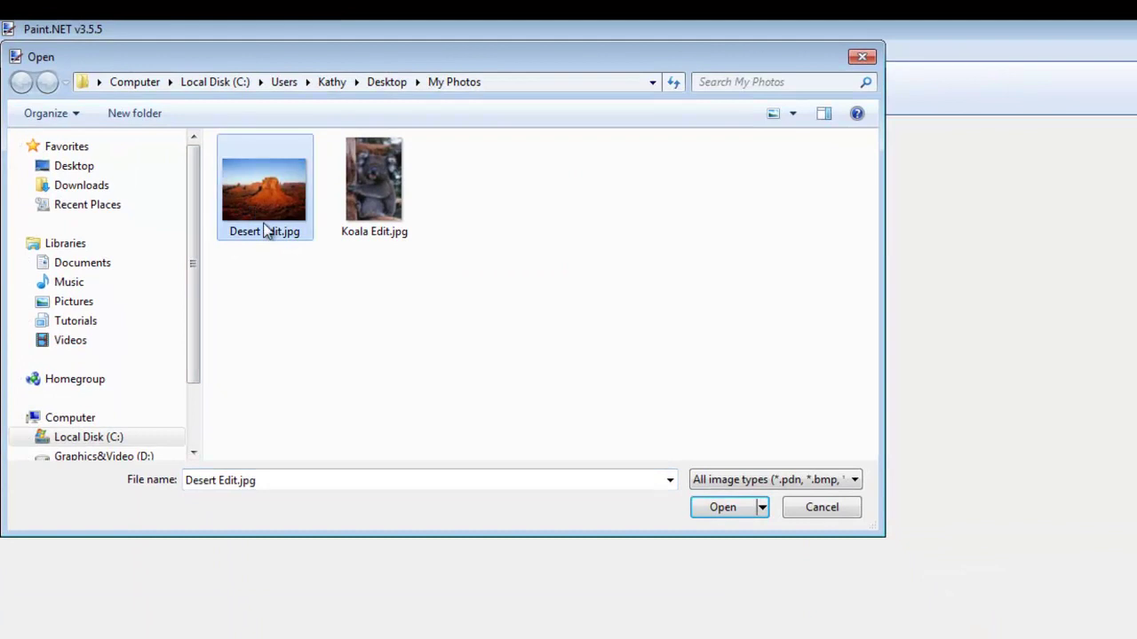
click(733, 511)
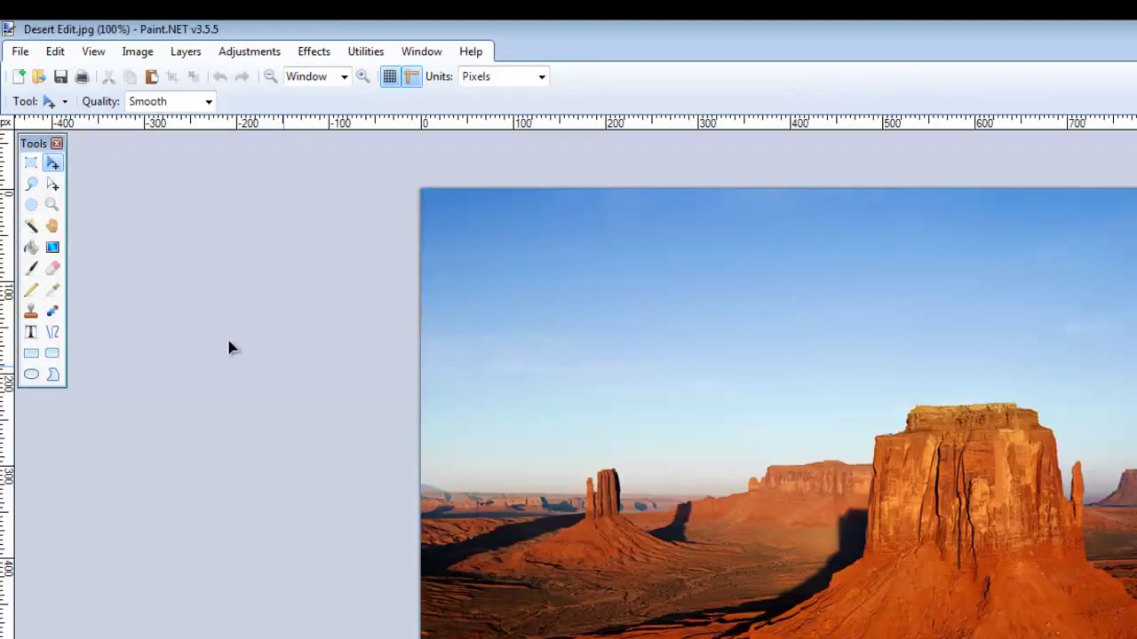
Save the image in Paint.NET format as Desert Edit.pdn in the My Photos folder.
click(19, 52)
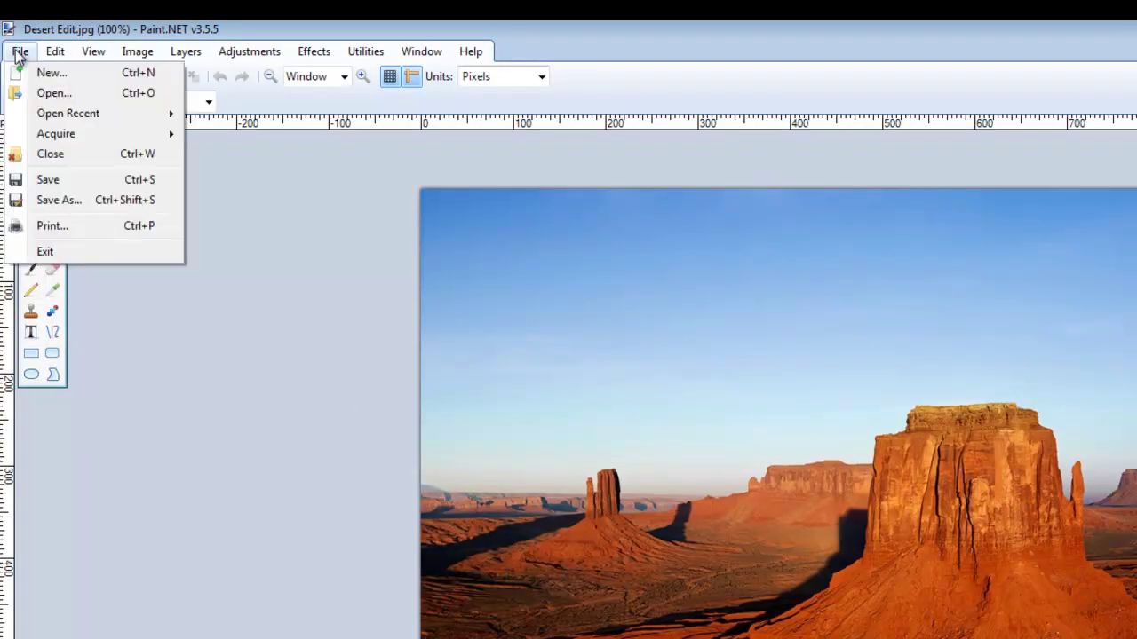
click(56, 201)
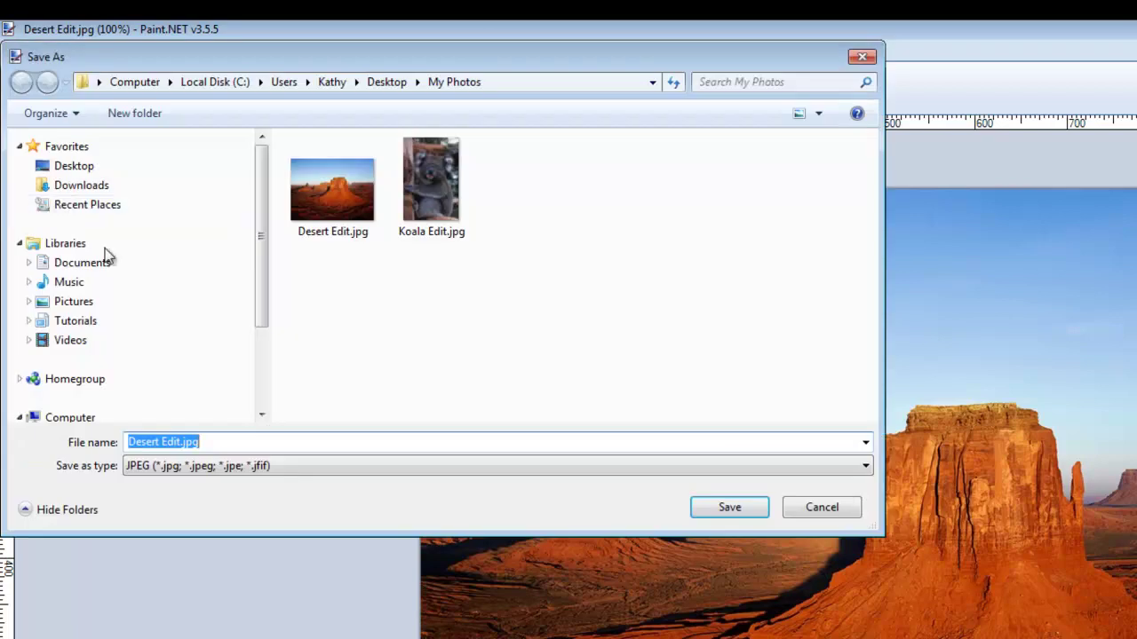
click(866, 466)
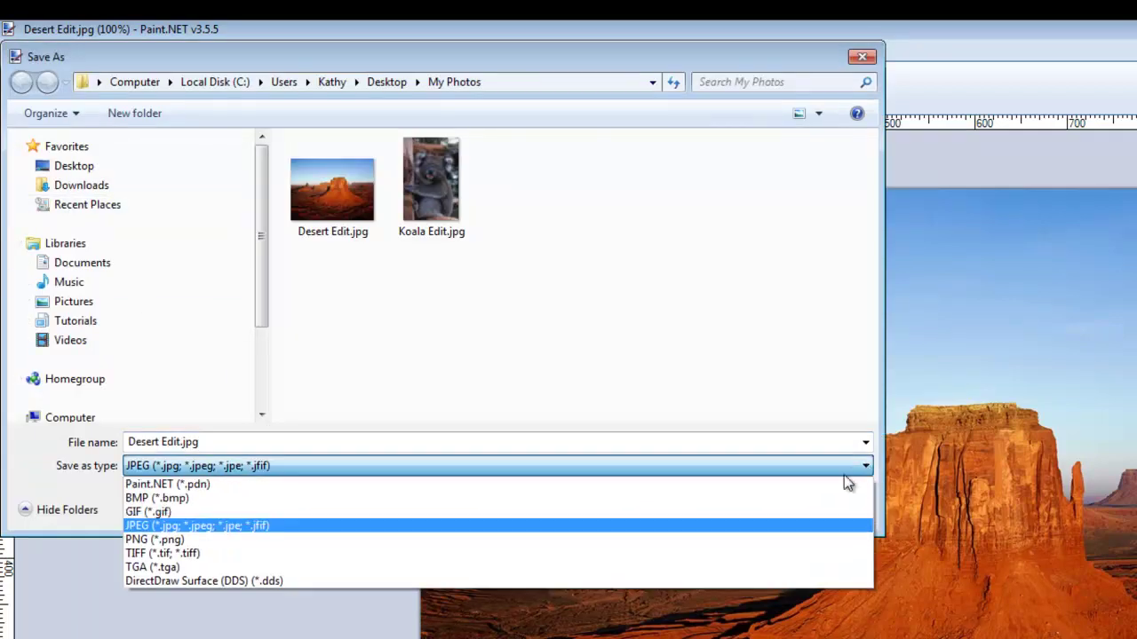
click(291, 485)
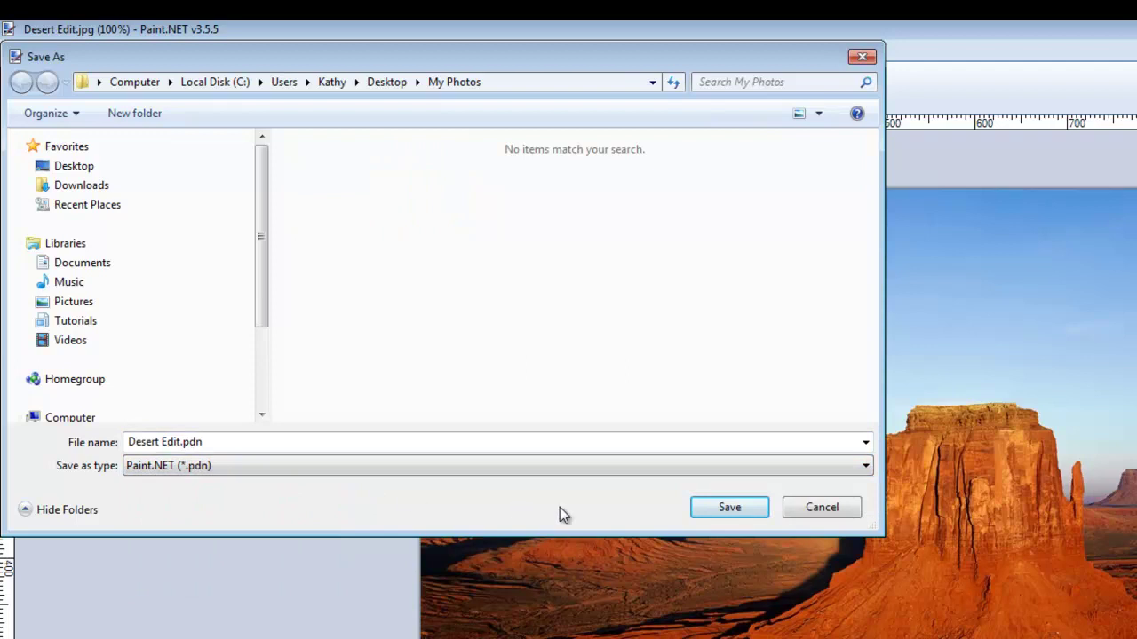
click(730, 510)
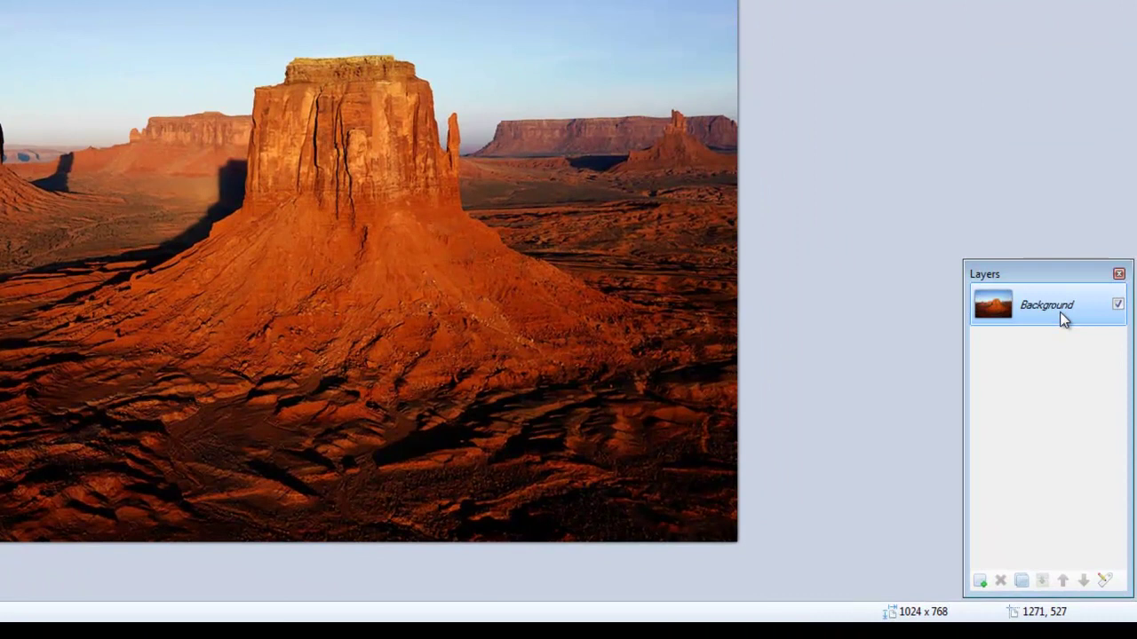
Rename the Background layer as Desert.
double_click(1059, 312)
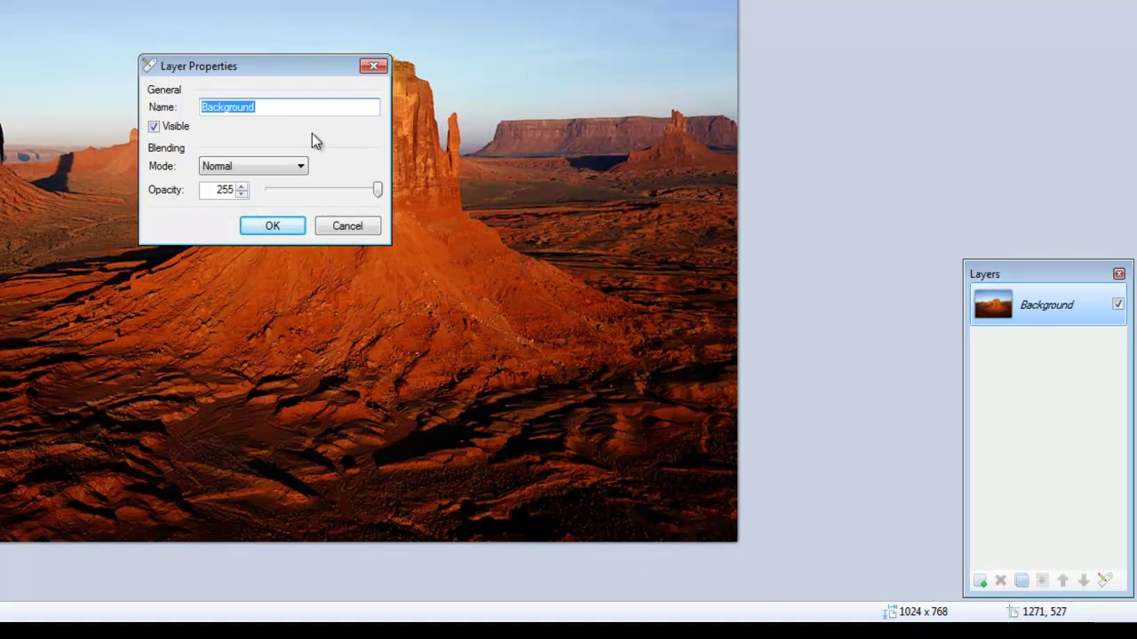
text(Desert)
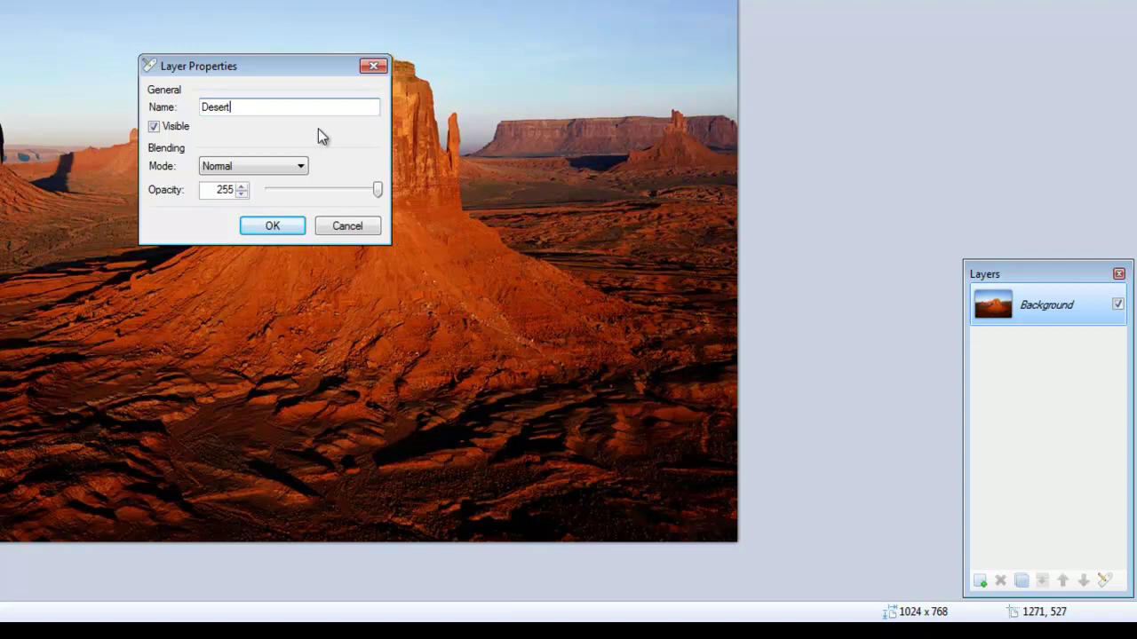
click(274, 225)
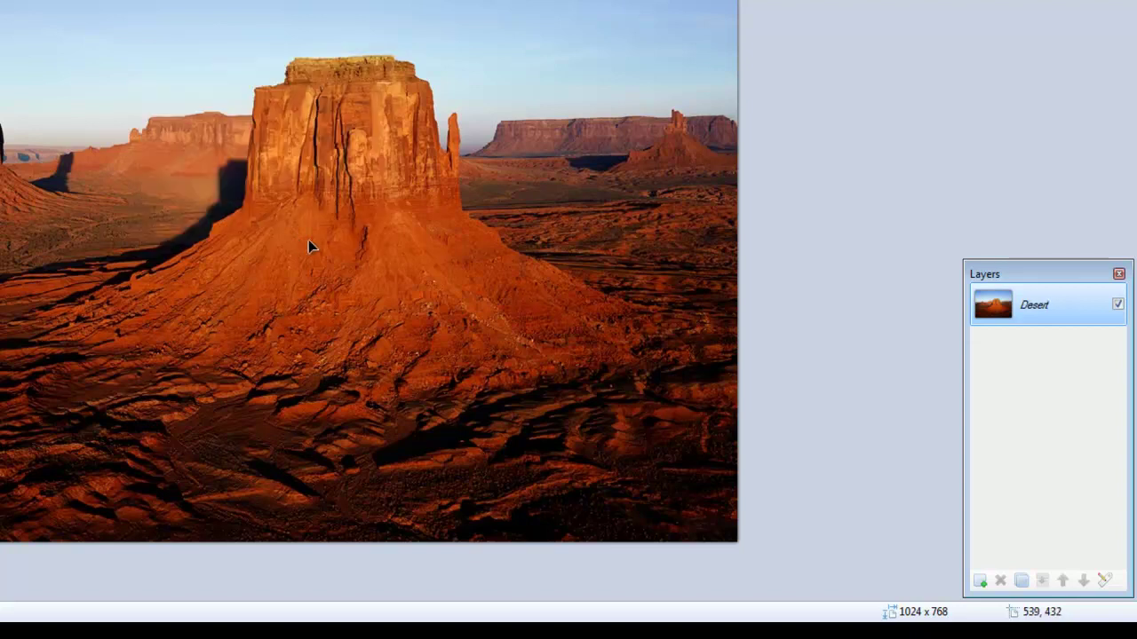
Duplicate the Desert layer and rename the duplicate as Desert Copy.
click(1026, 583)
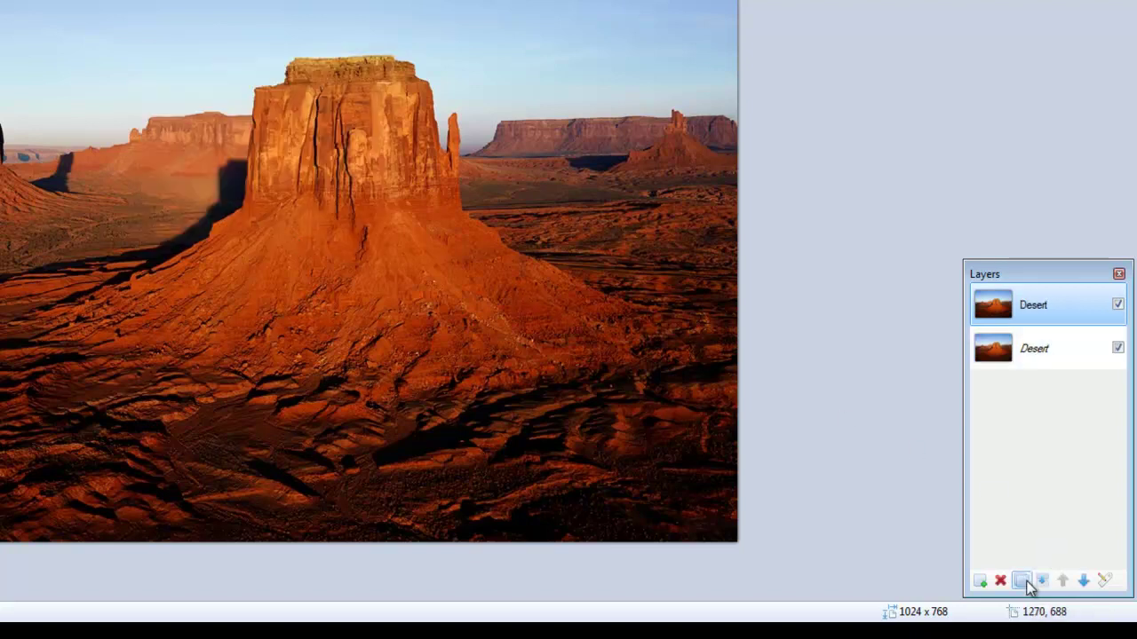
double_click(1080, 304)
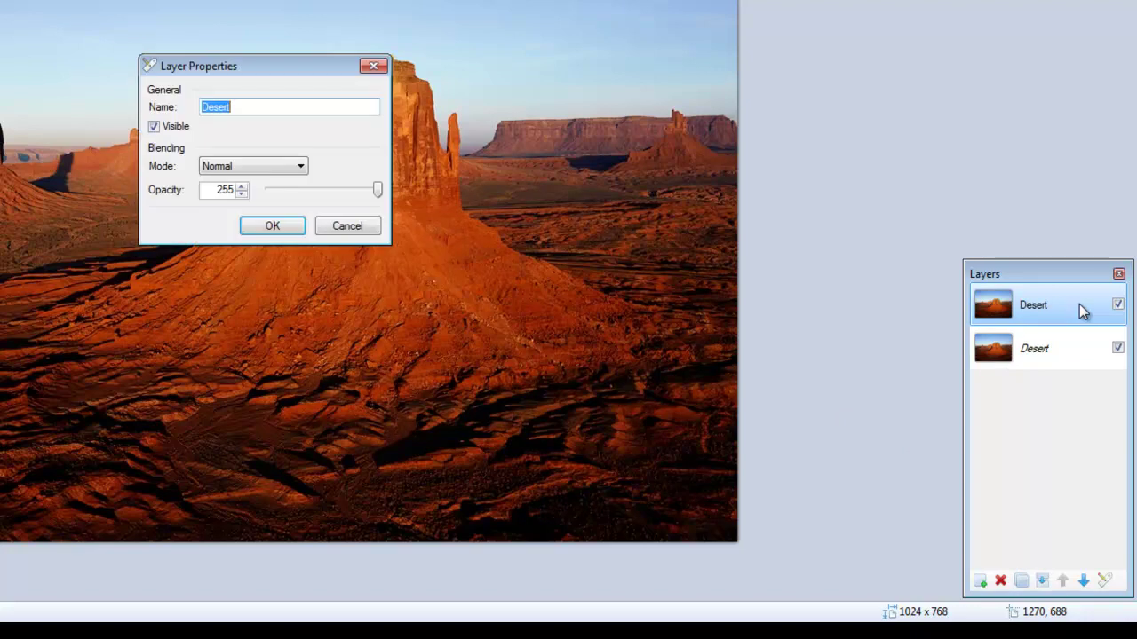
click(254, 106)
text(Copy)
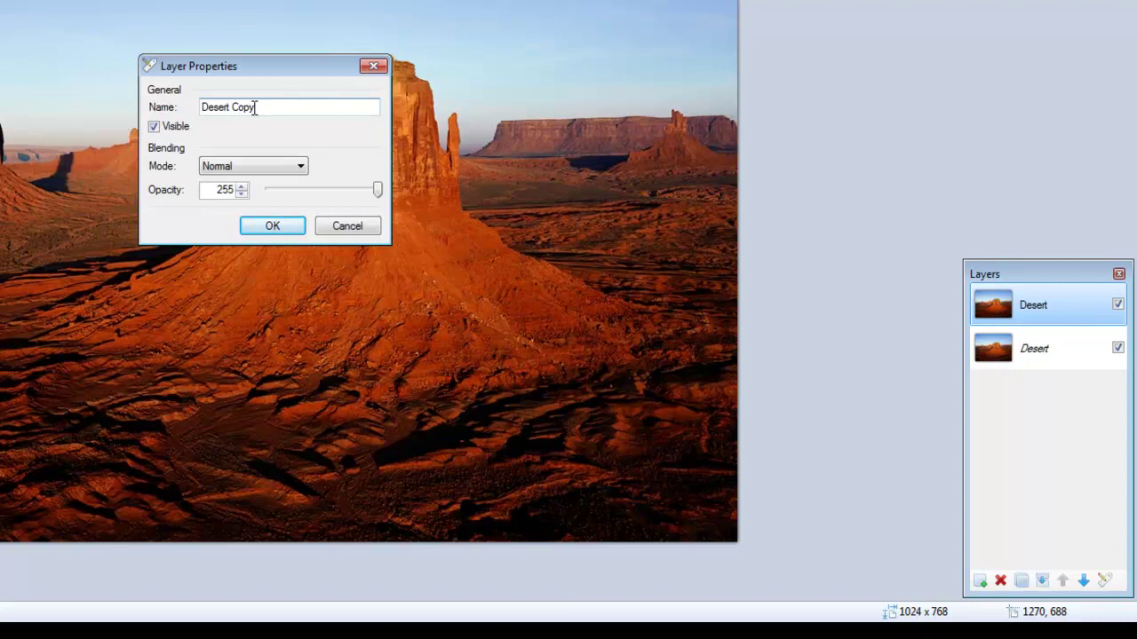
click(266, 226)
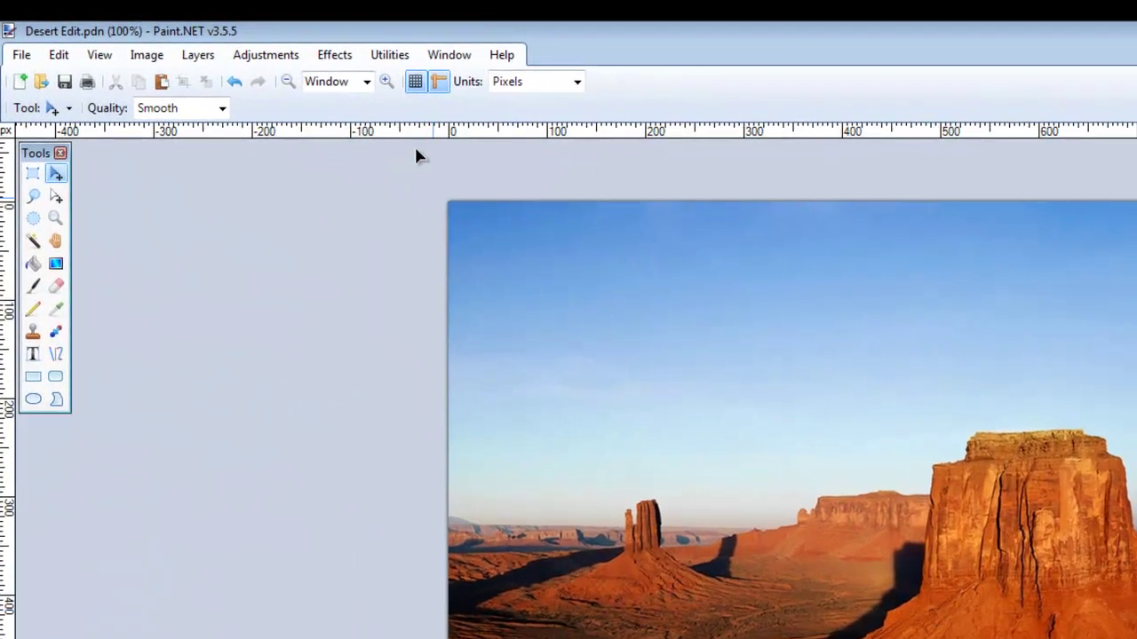
Apply Auto-Level to the Desert Copy layer and set its hue to -26, saturation to 83 and lightness to -1.
click(263, 56)
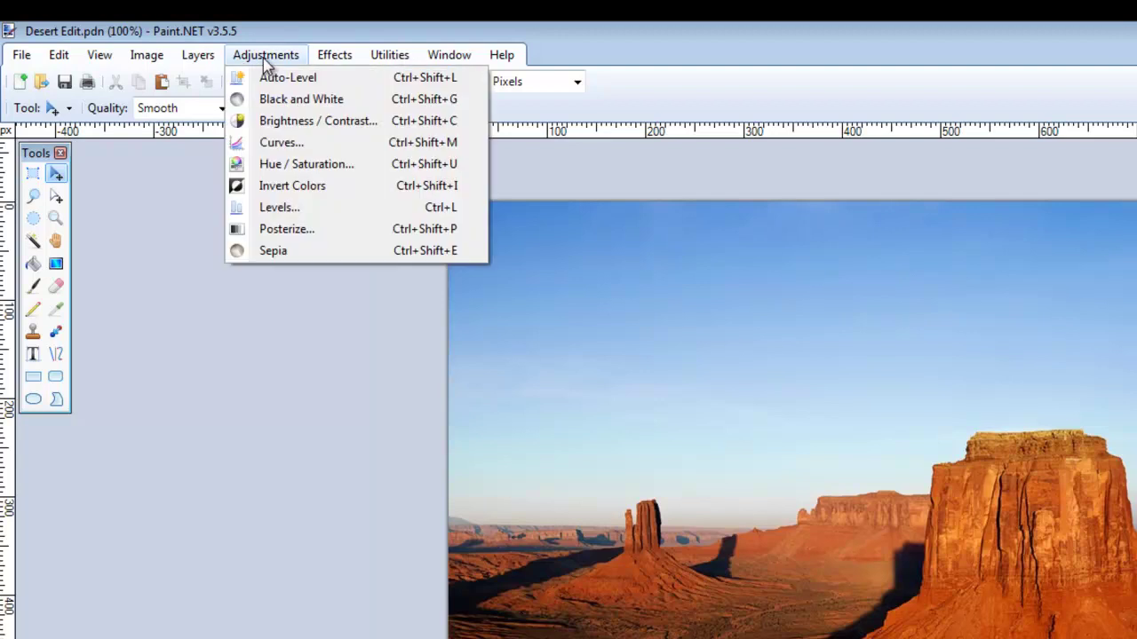
click(277, 80)
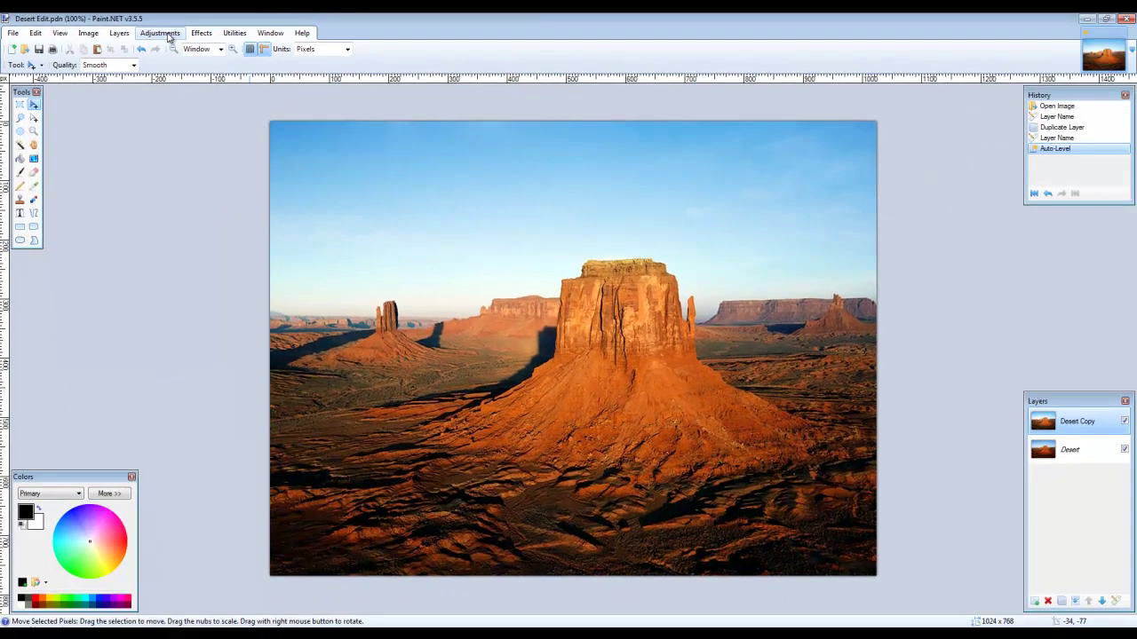
click(266, 55)
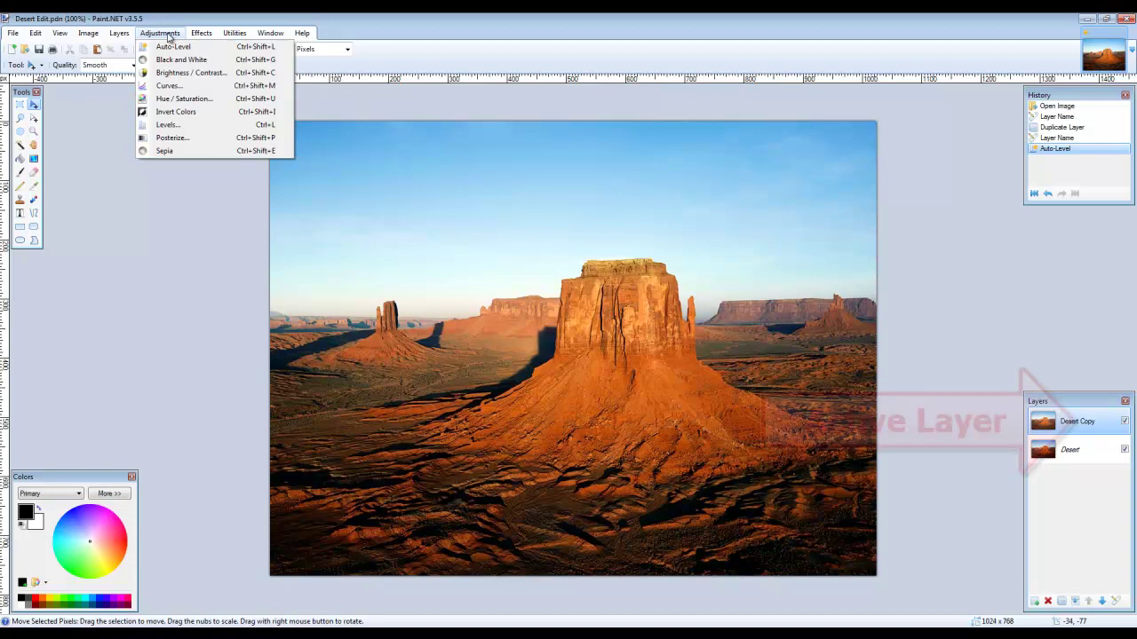
click(174, 105)
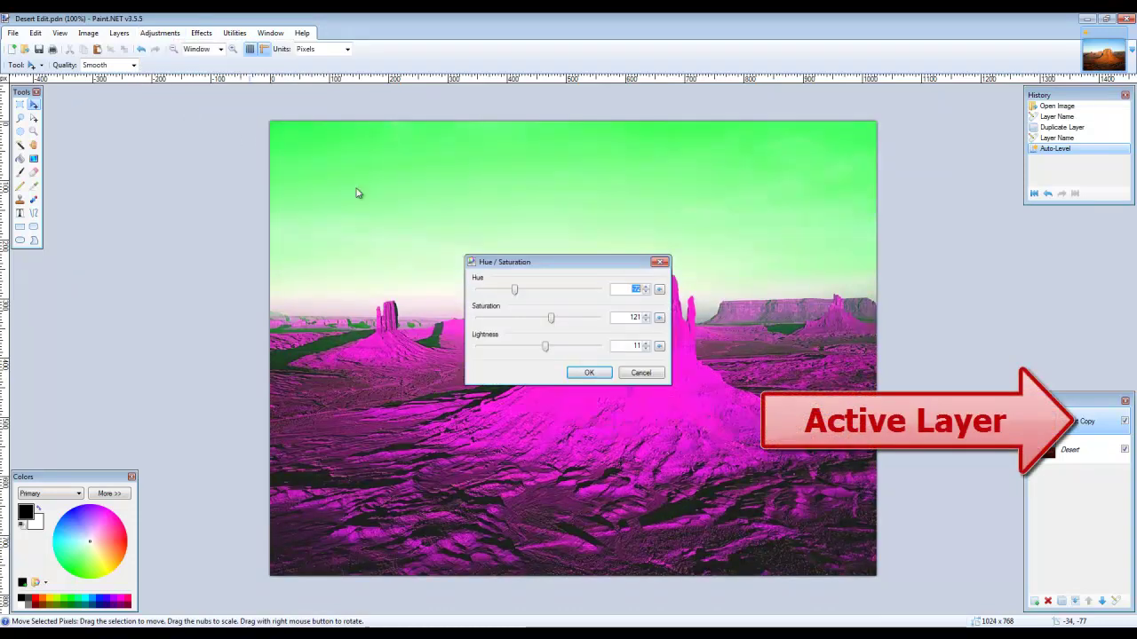
drag(514, 293, 538, 347)
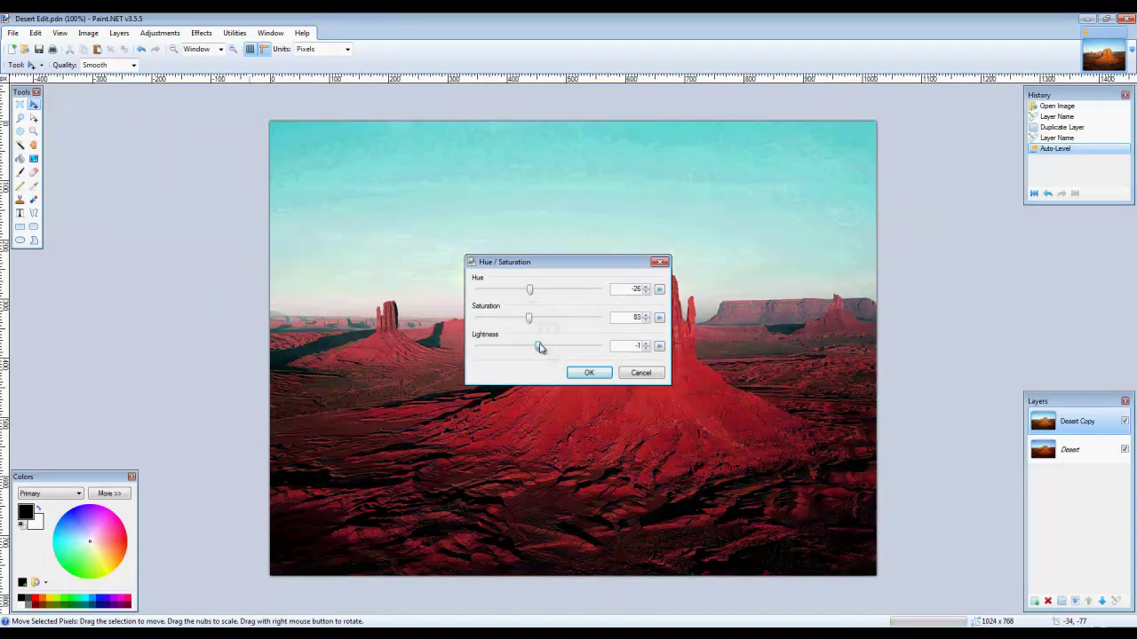
click(588, 373)
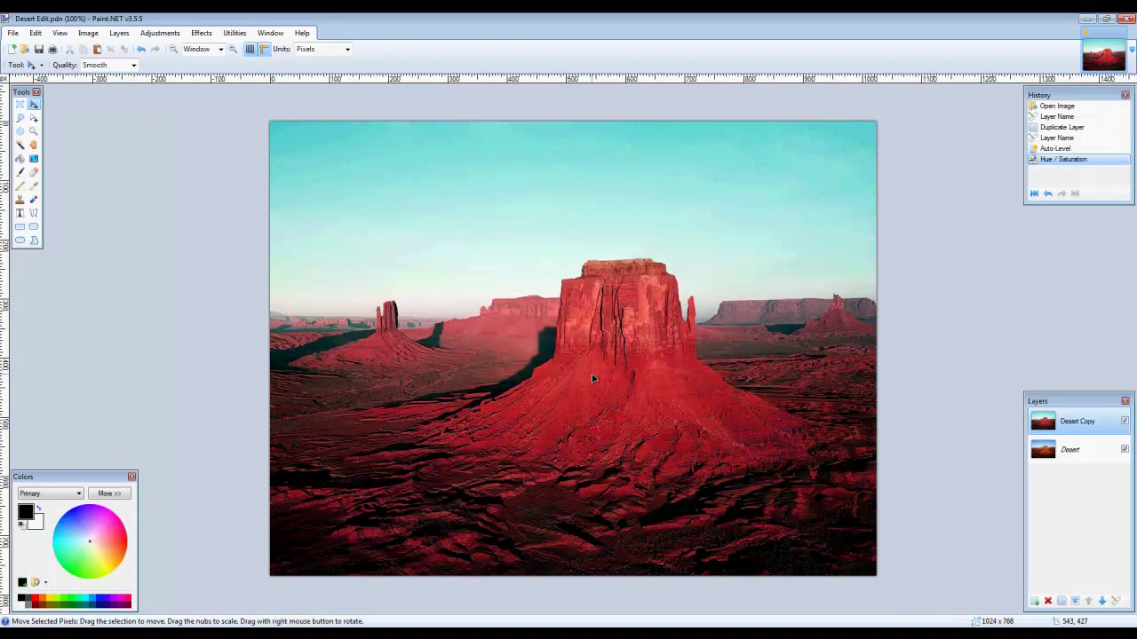
Hide the Desert Copy layer to compare with the original image, and show it again.
click(1125, 423)
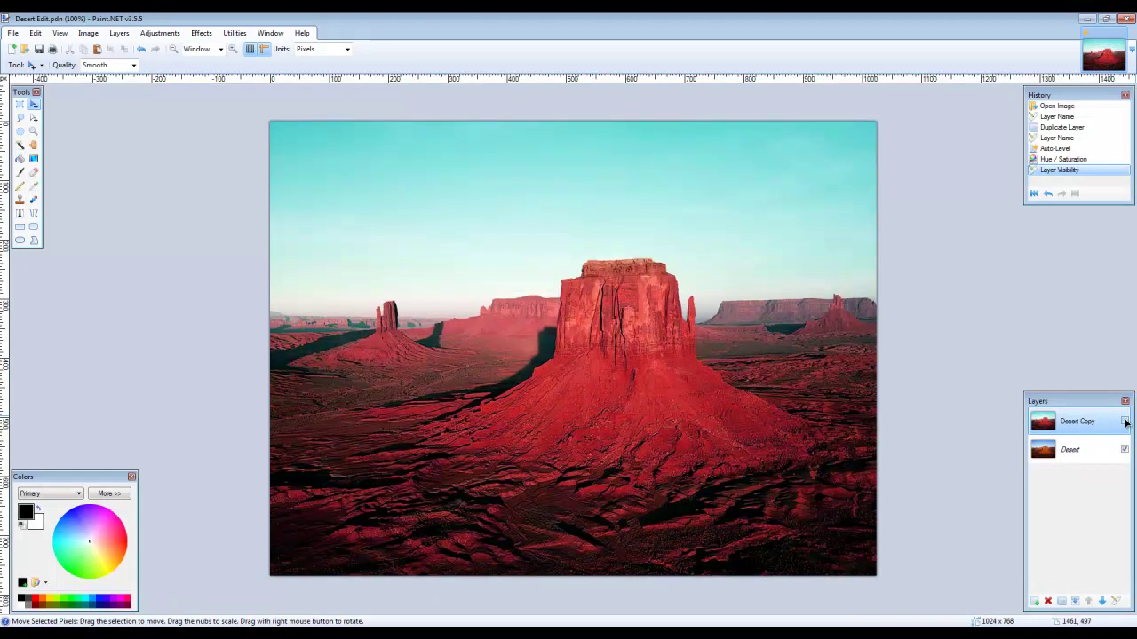
click(1126, 422)
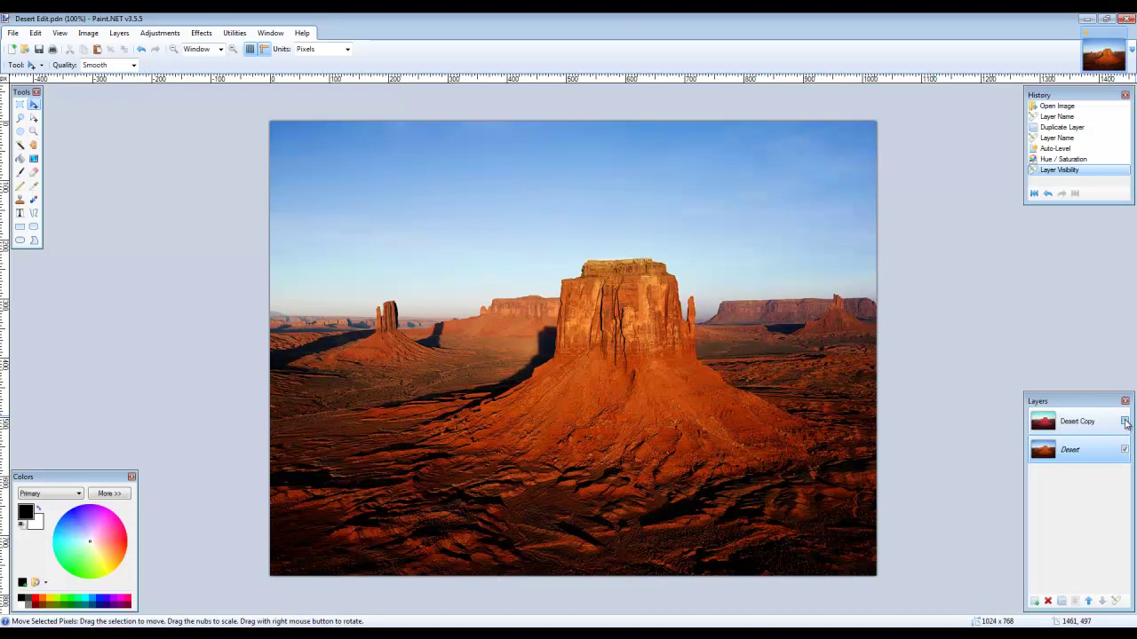
click(1125, 422)
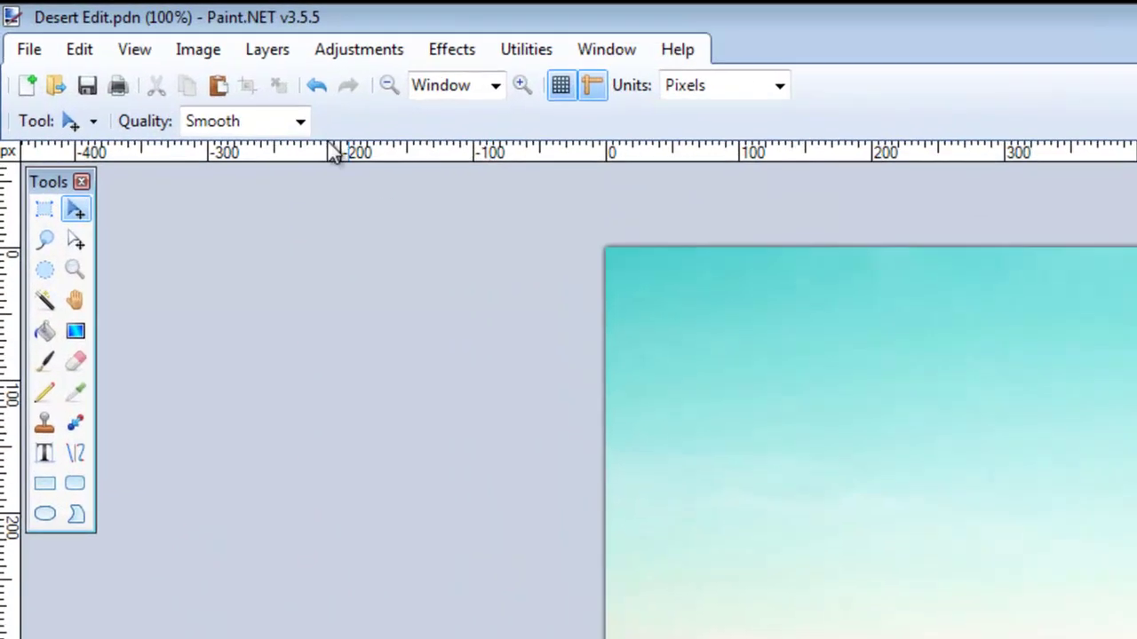
Undo the layer visibility changes, the Hue / Saturation adjustment and the Auto-Level, back to the renaming of the duplicate layer.
click(37, 32)
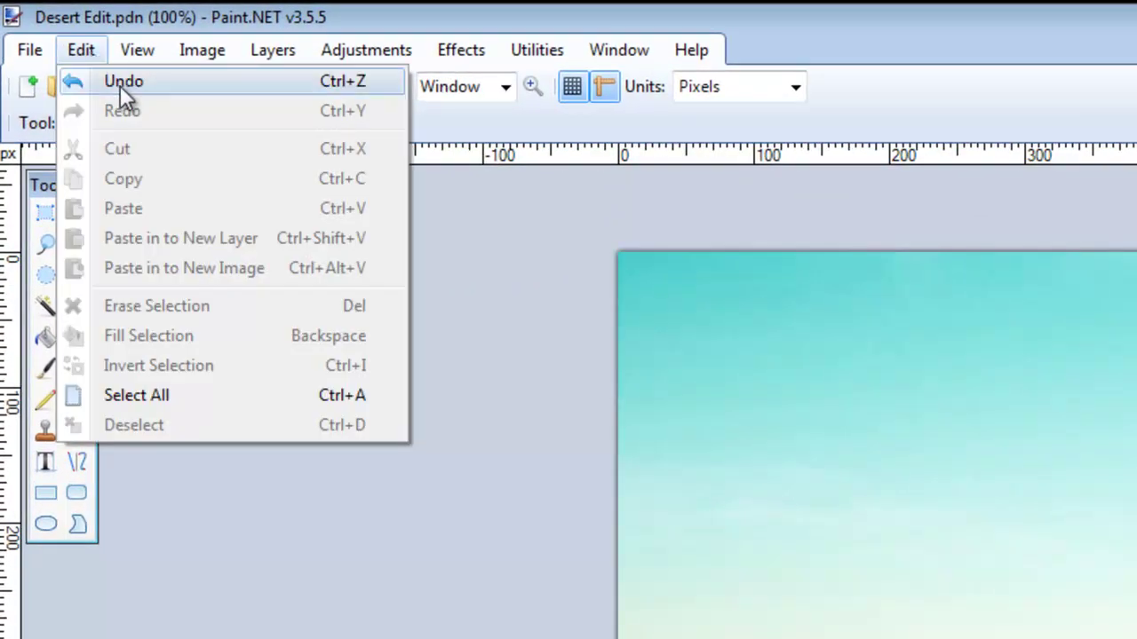
click(120, 85)
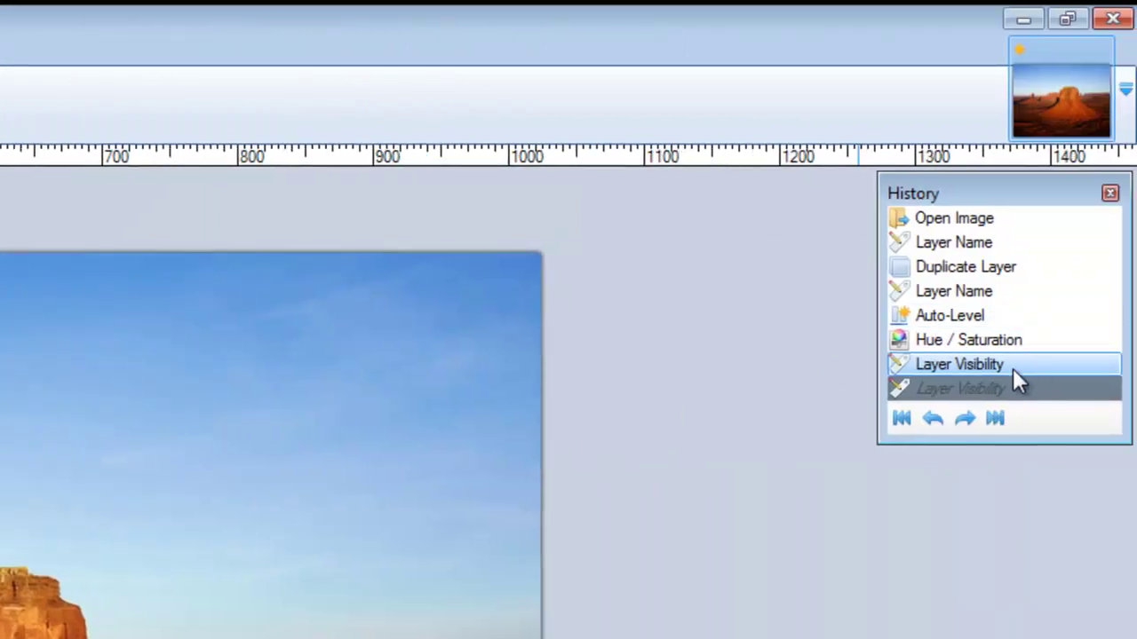
key(ctrl+z)
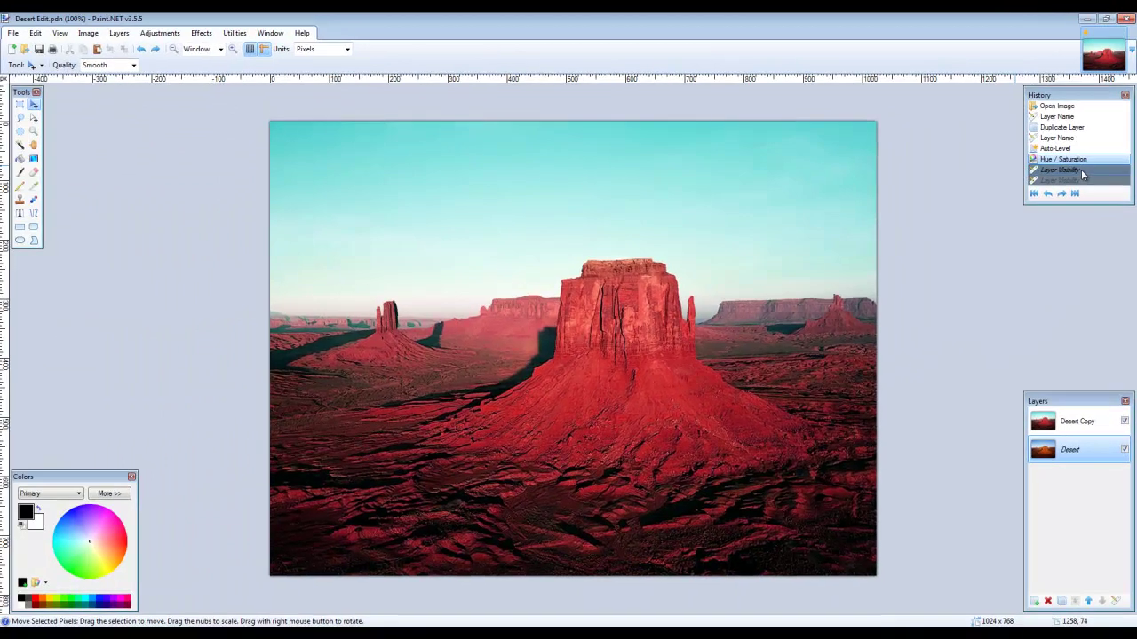
click(1065, 151)
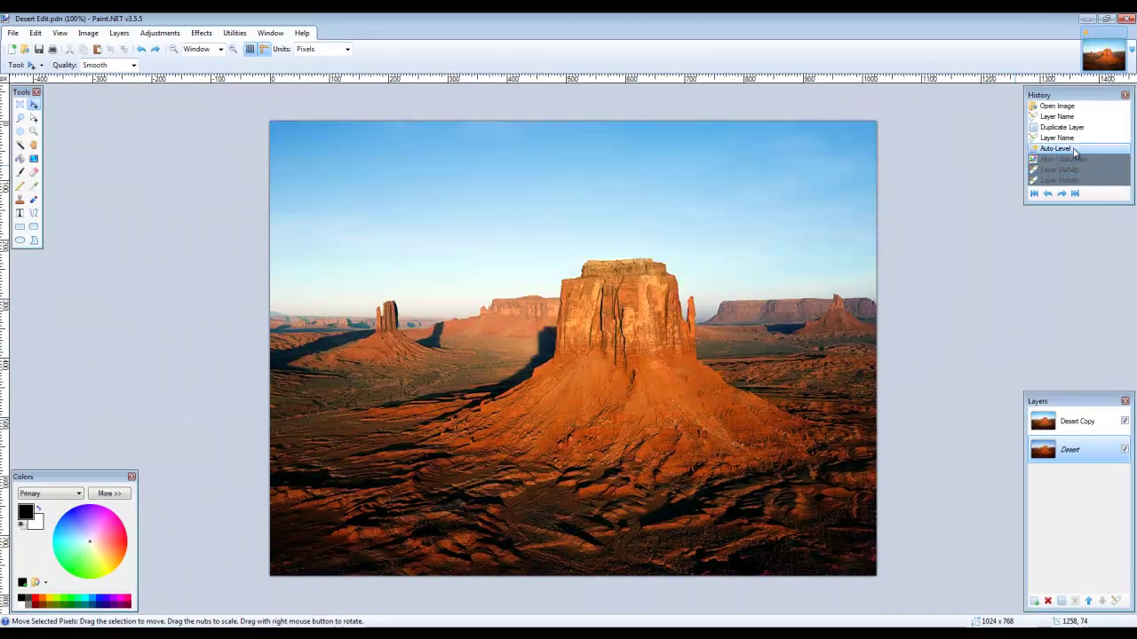
click(1073, 139)
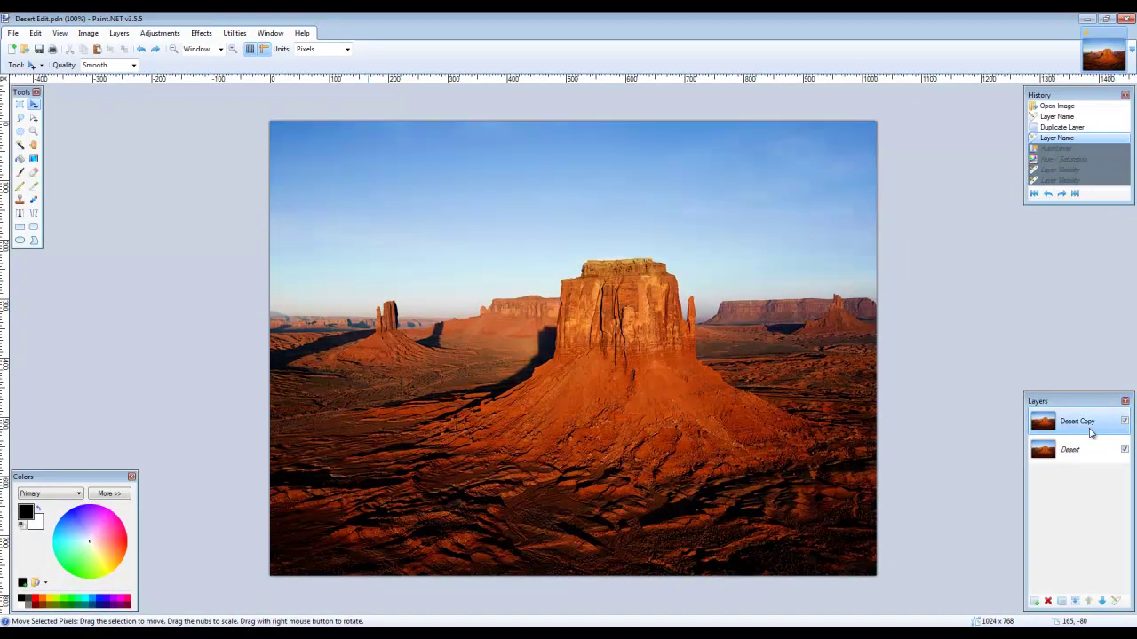
Convert the Desert Copy layer to black and white and set its opacity to 140.
click(160, 34)
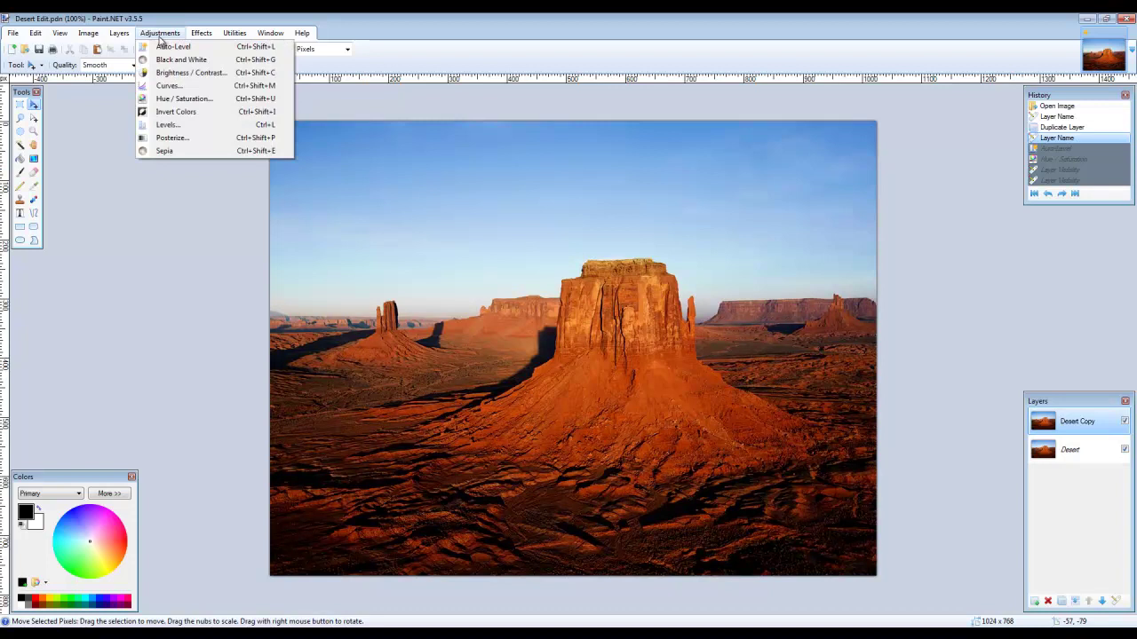
click(177, 60)
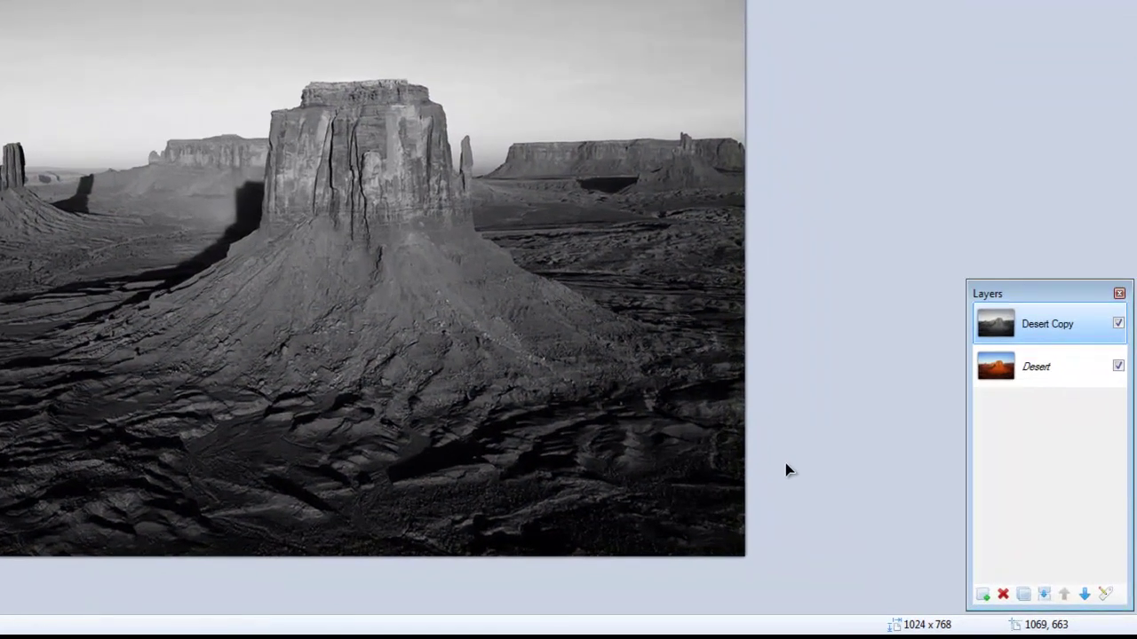
double_click(1088, 324)
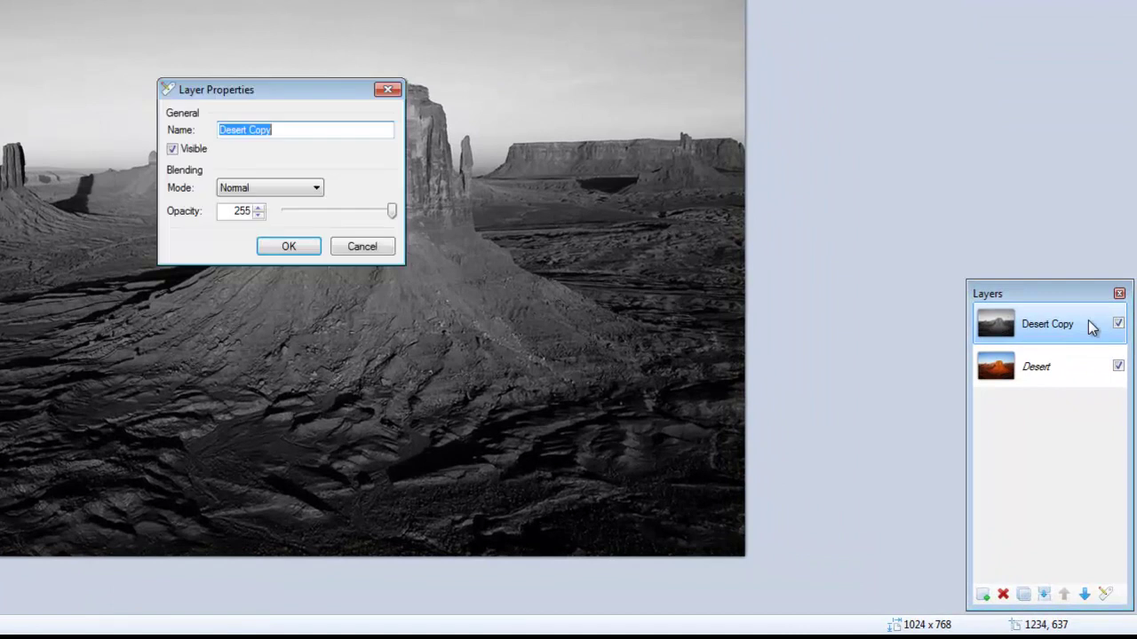
click(394, 218)
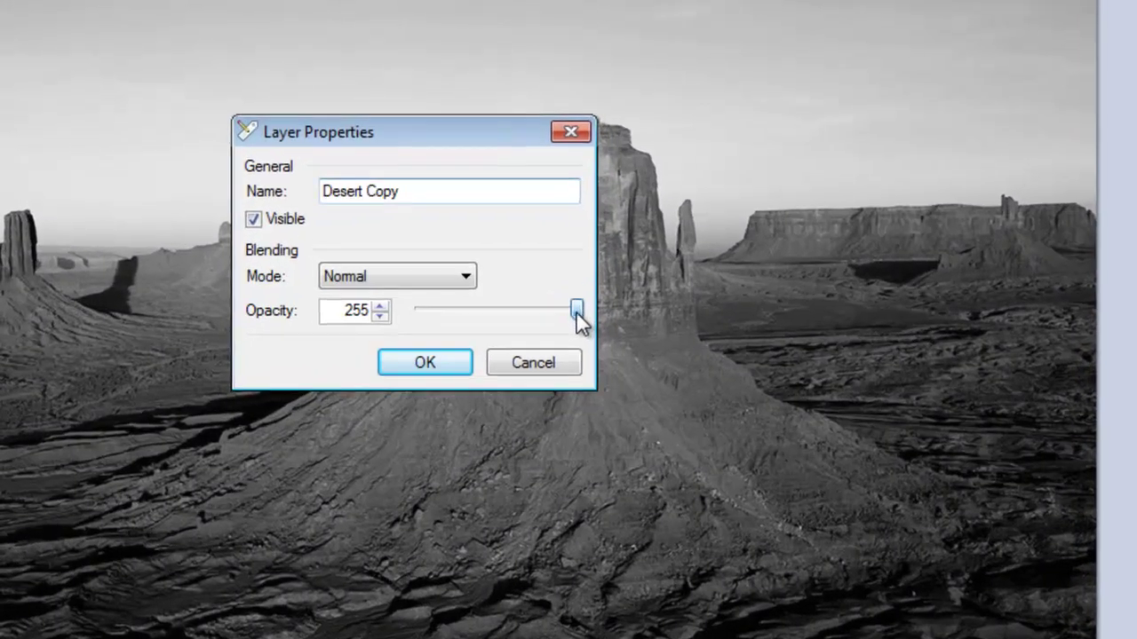
drag(579, 321, 508, 319)
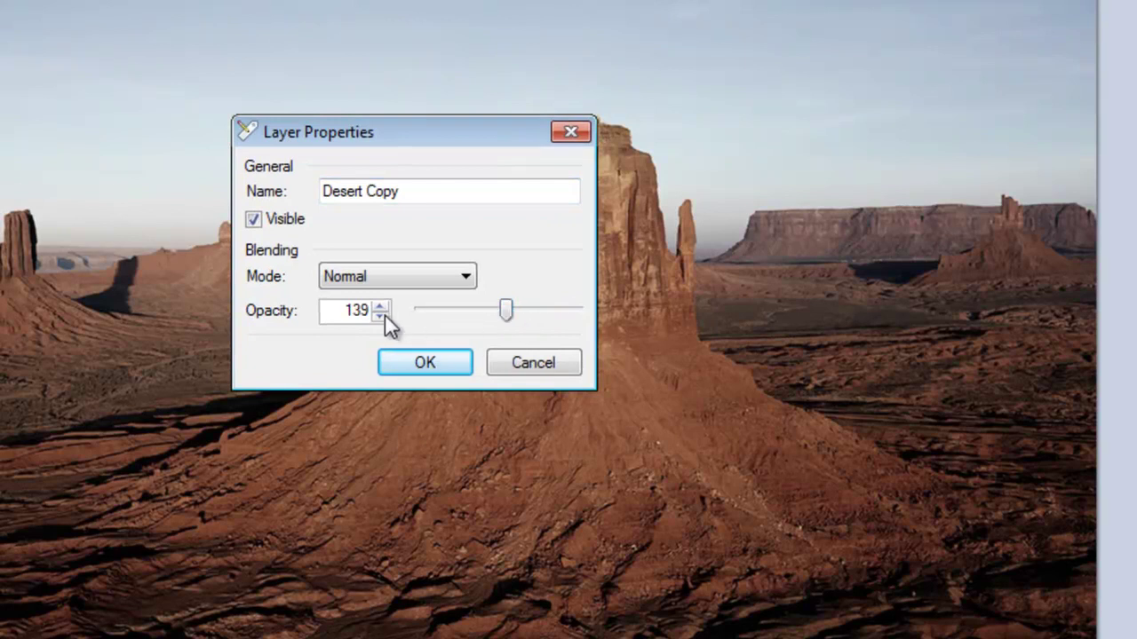
click(379, 305)
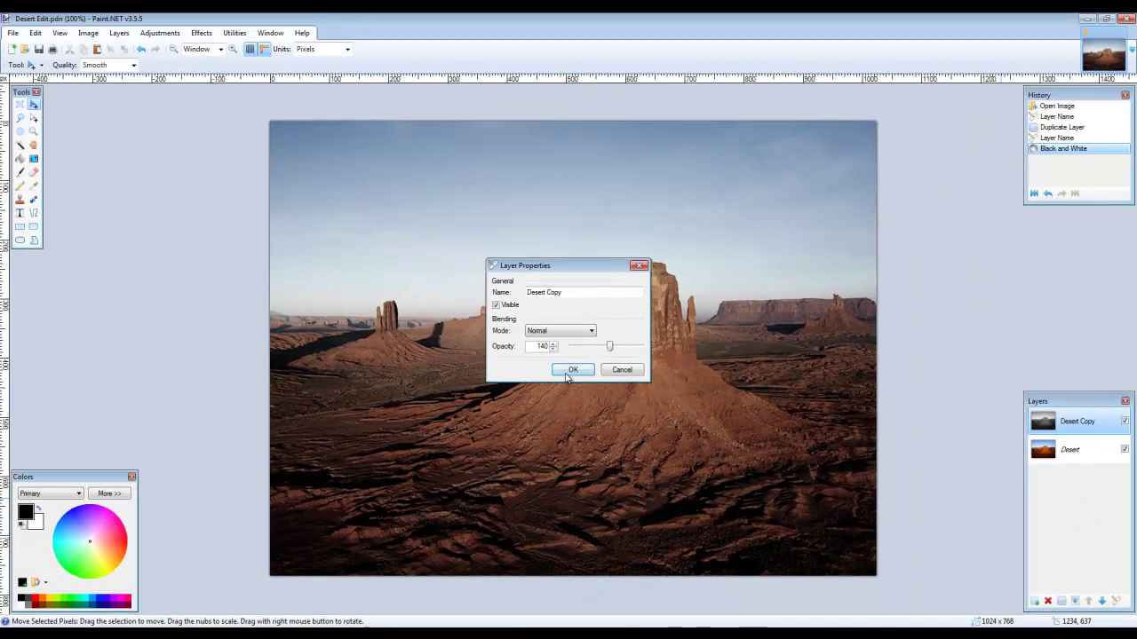
click(571, 371)
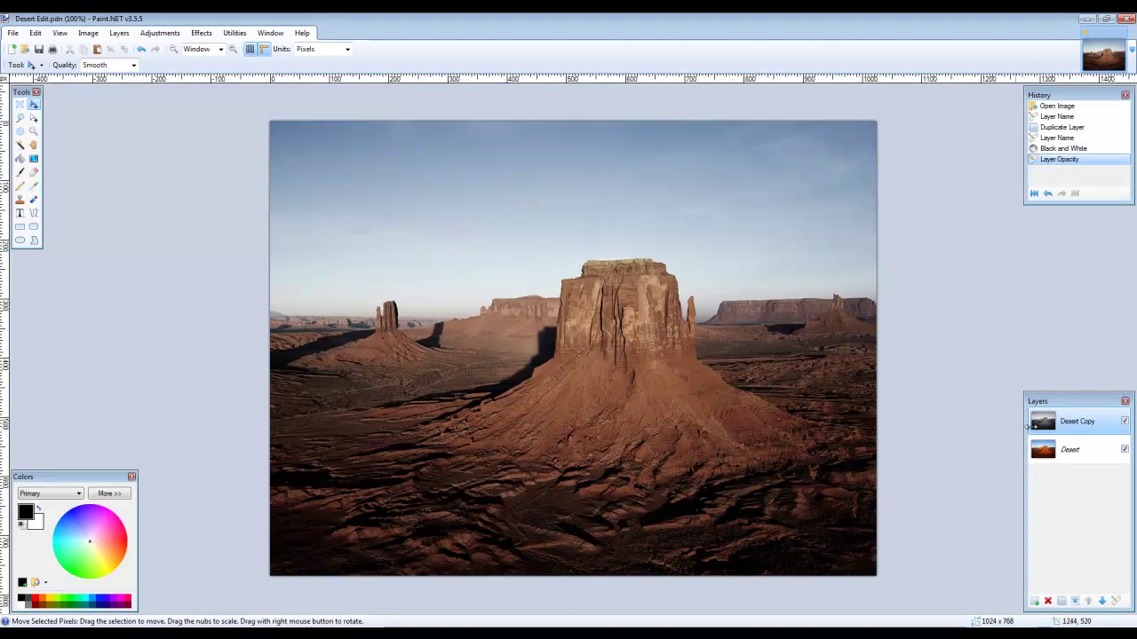
Hide and show the Desert Copy layer, and do the same with the Desert layer, to compare their contributions to the blend.
click(1125, 422)
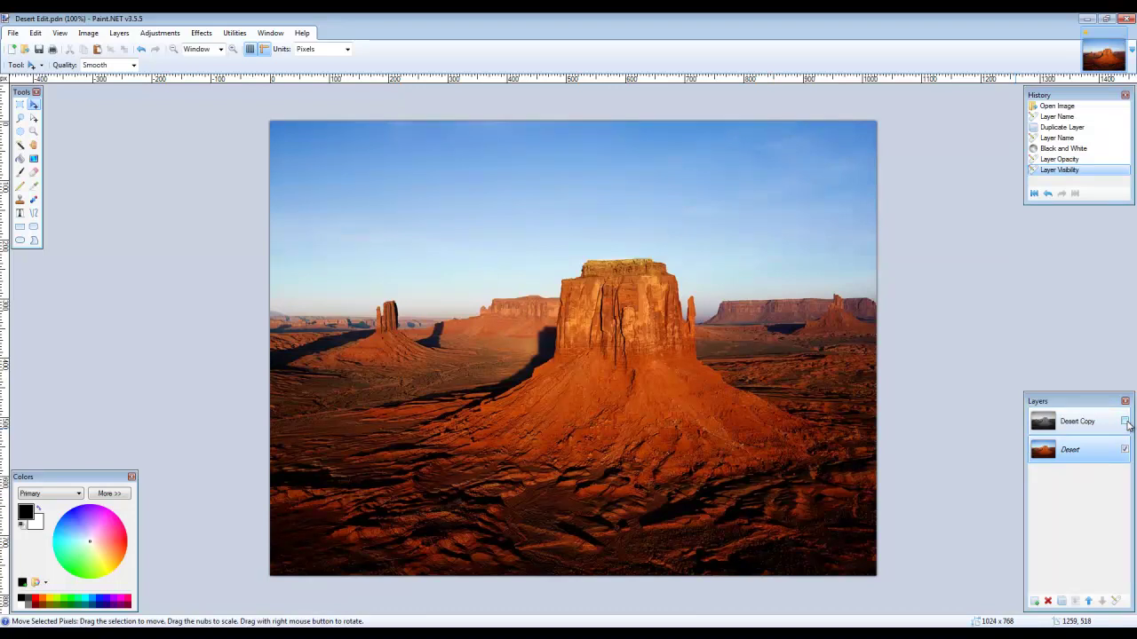
click(1126, 423)
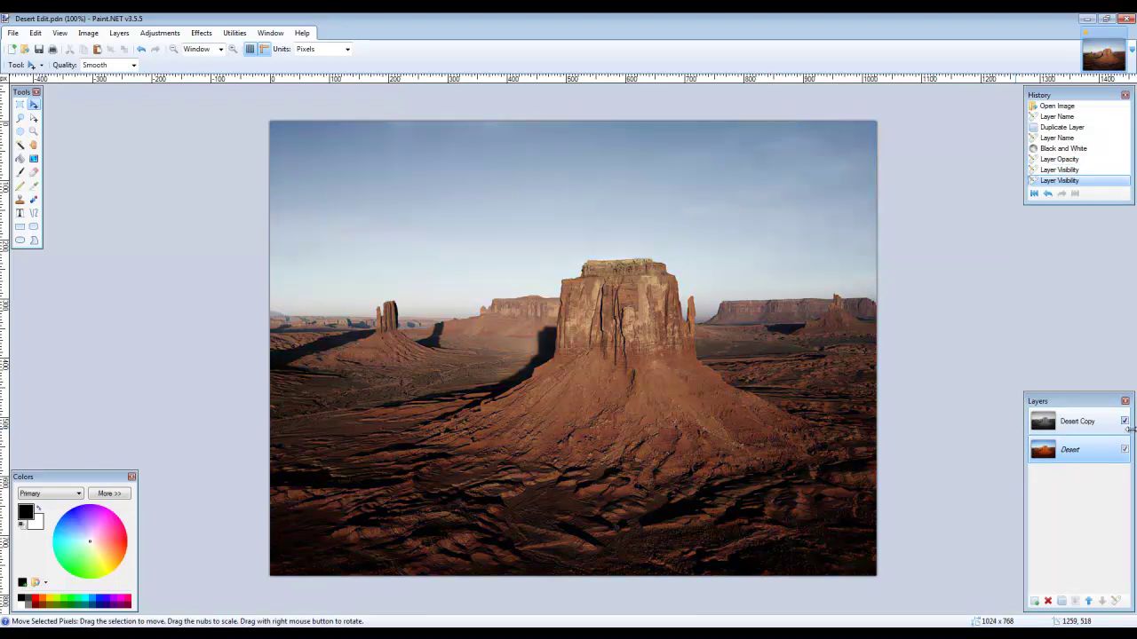
click(1125, 449)
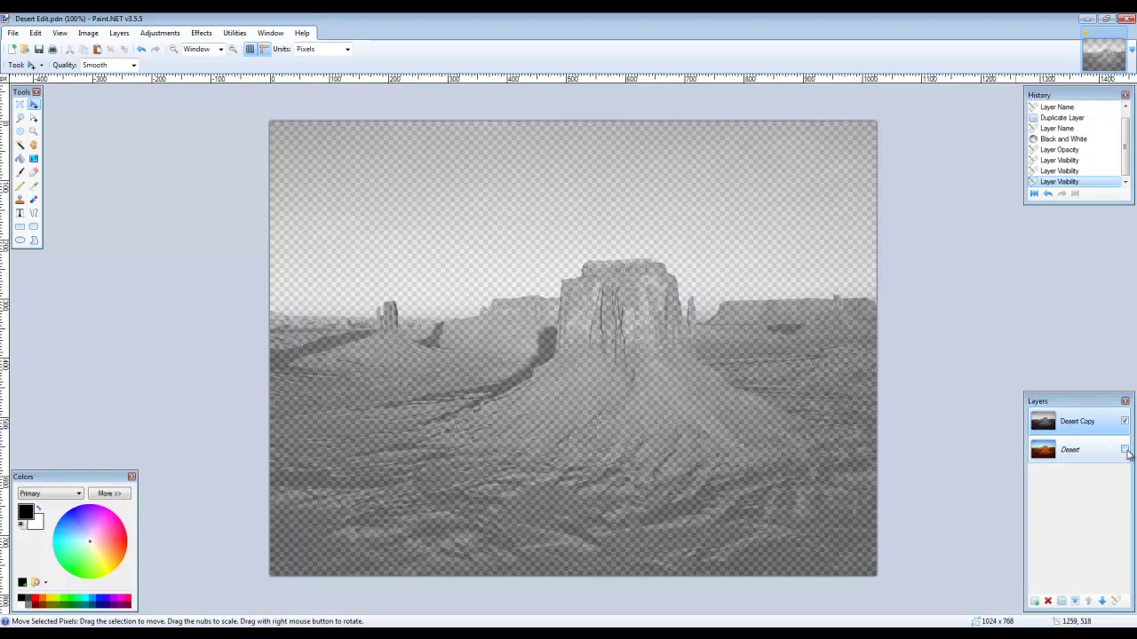
click(1124, 450)
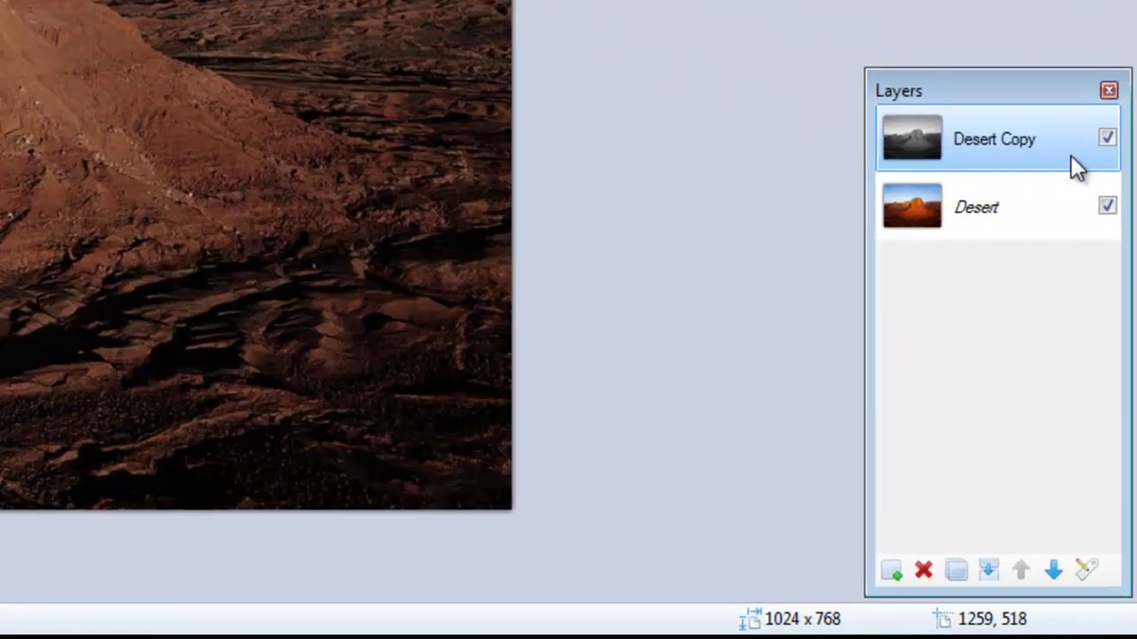
Delete the Desert Copy layer and add a new layer named Red above the Desert layer.
click(923, 571)
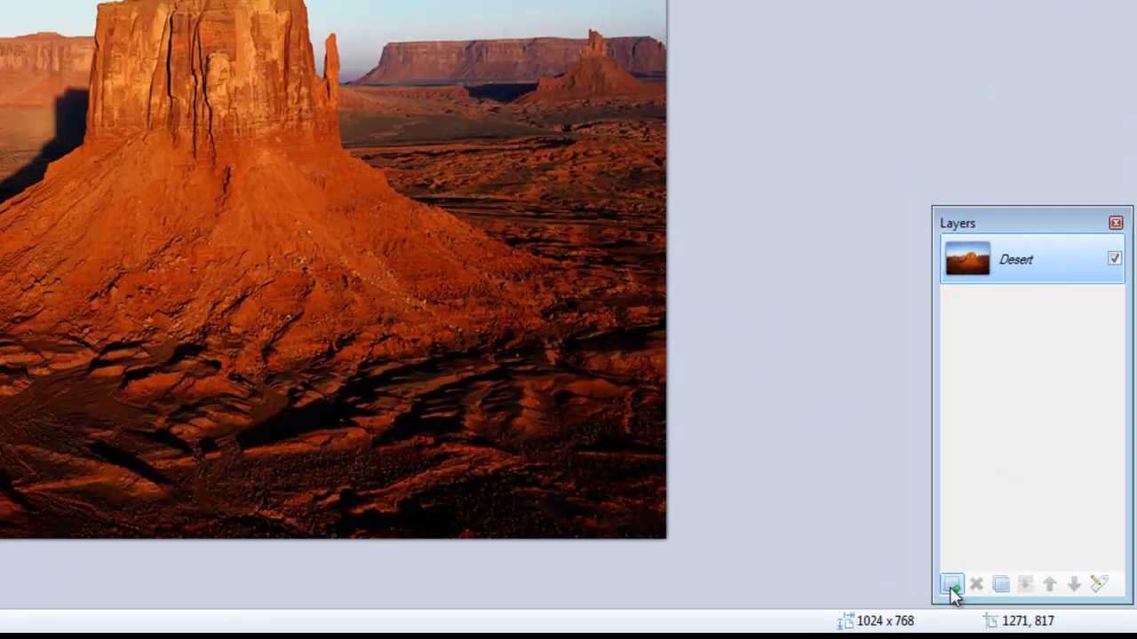
click(951, 586)
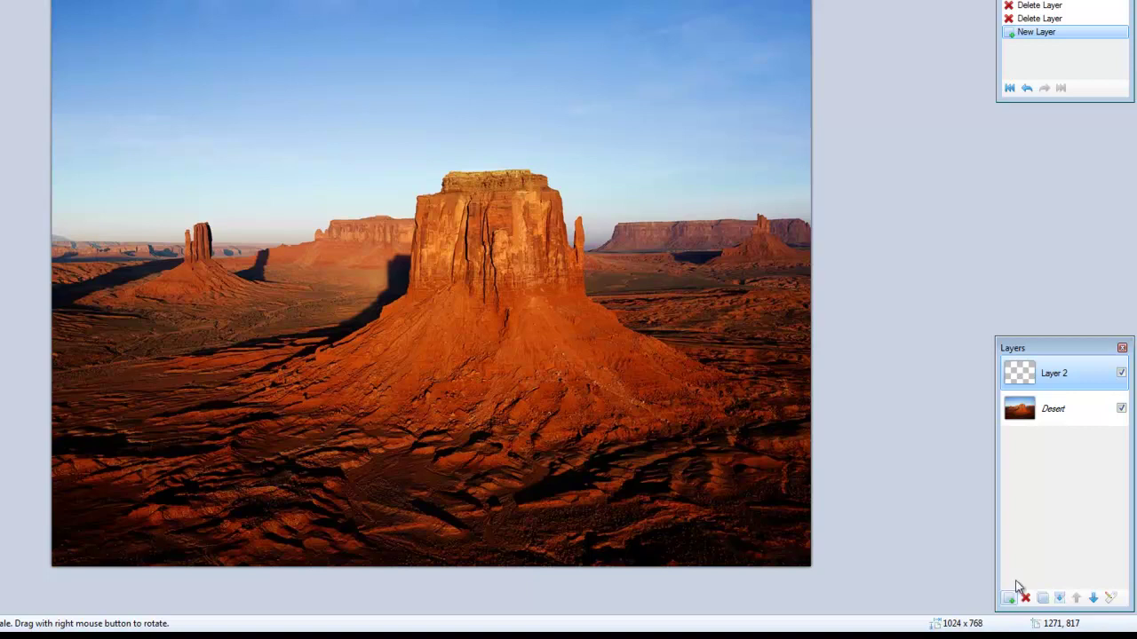
double_click(1065, 373)
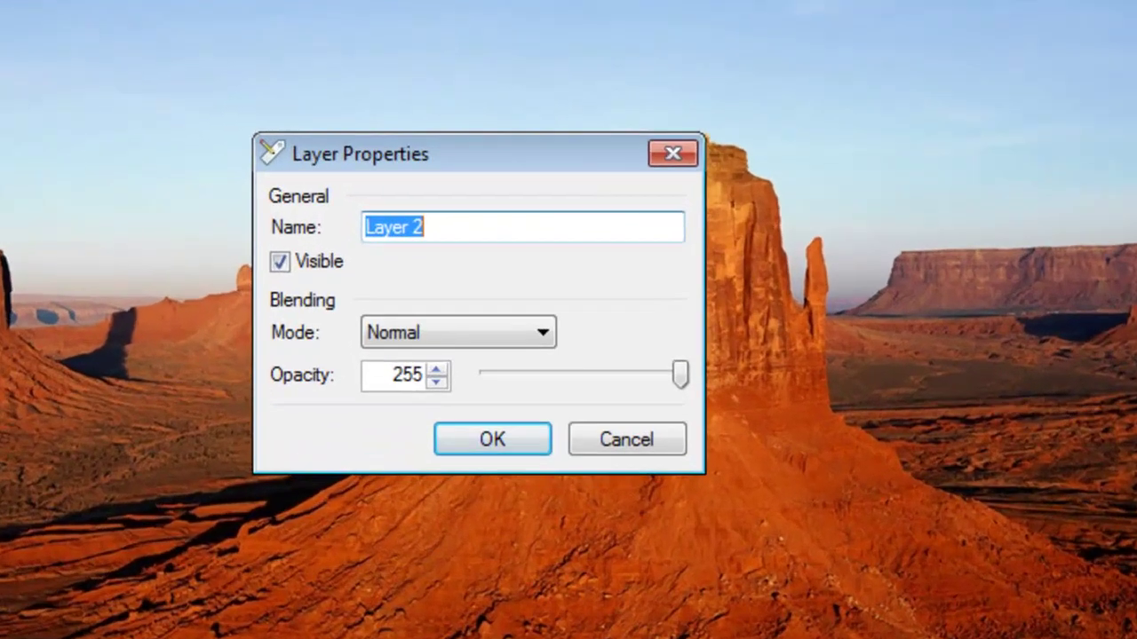
text(Red)
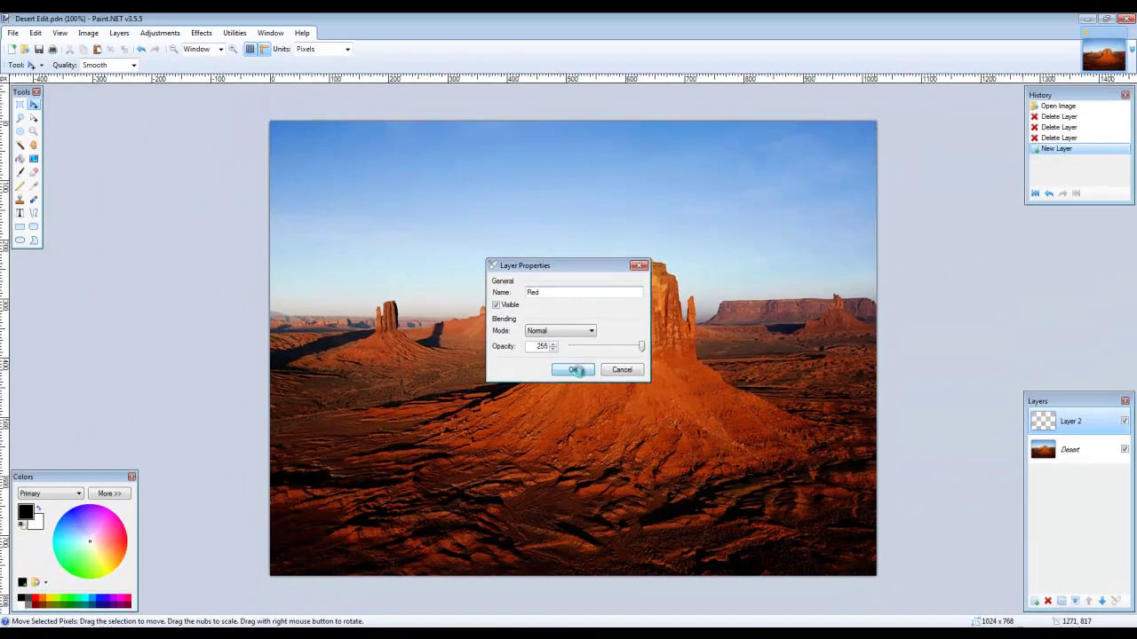
click(492, 440)
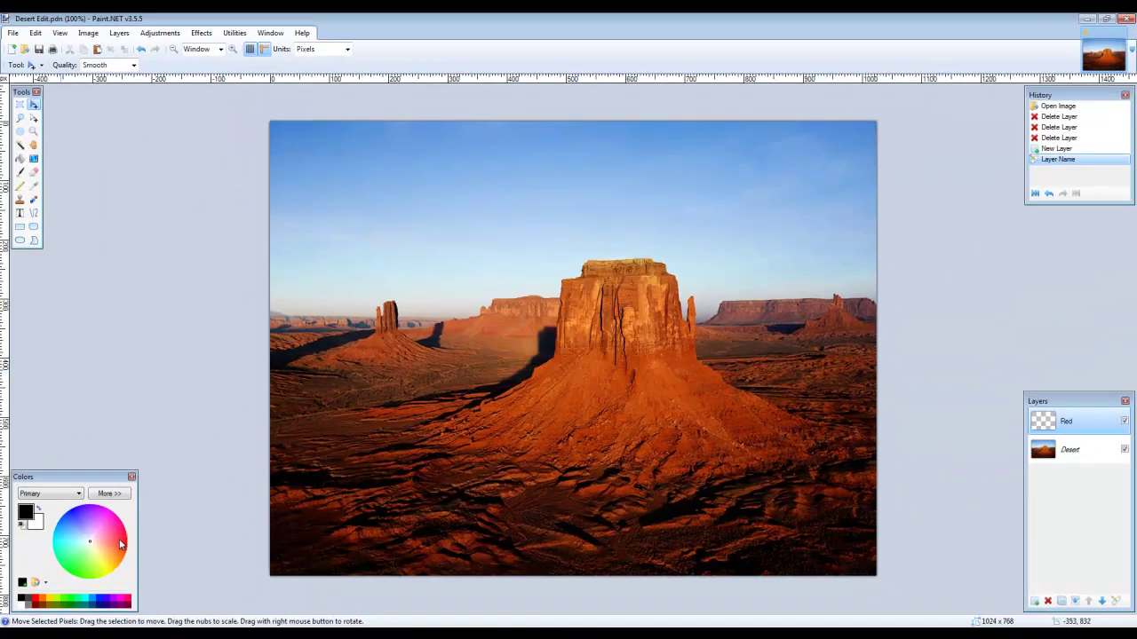
Fill the whole Red layer with solid red using the Paint Bucket.
click(35, 600)
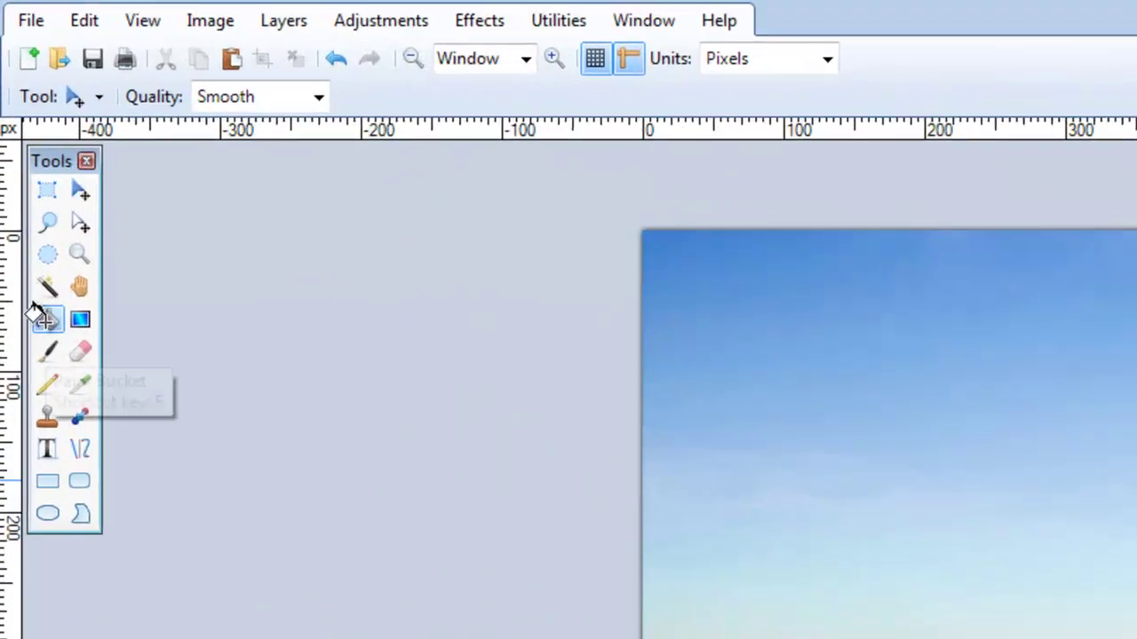
click(19, 158)
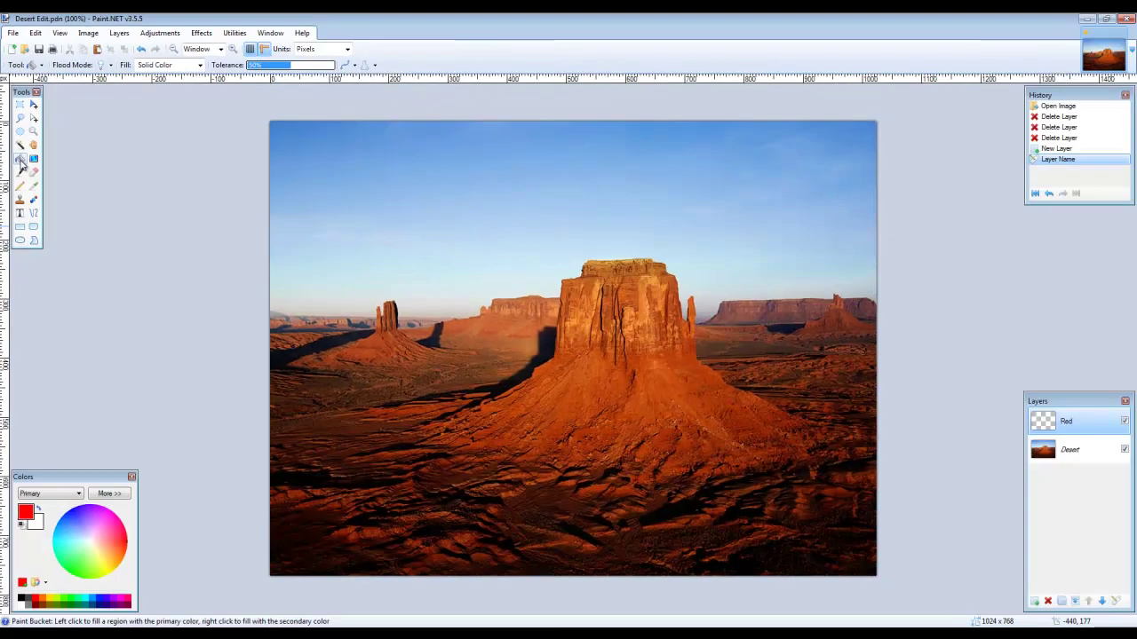
click(392, 185)
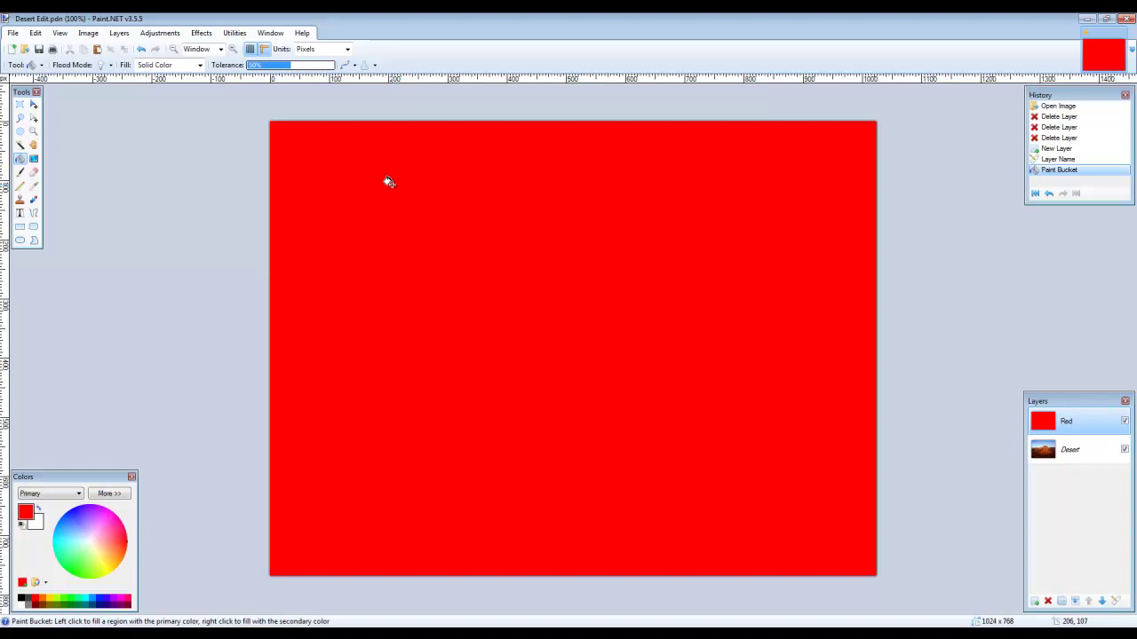
Add a new layer named Blue above the Red layer and fill it with solid light blue.
click(1035, 601)
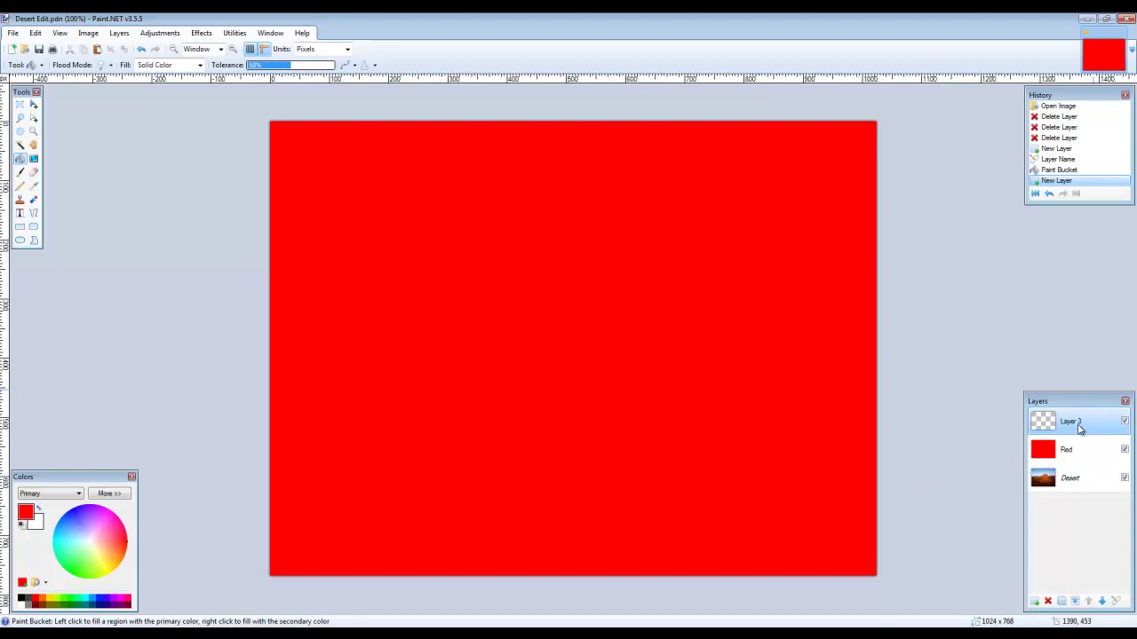
double_click(1077, 426)
text(Blue)
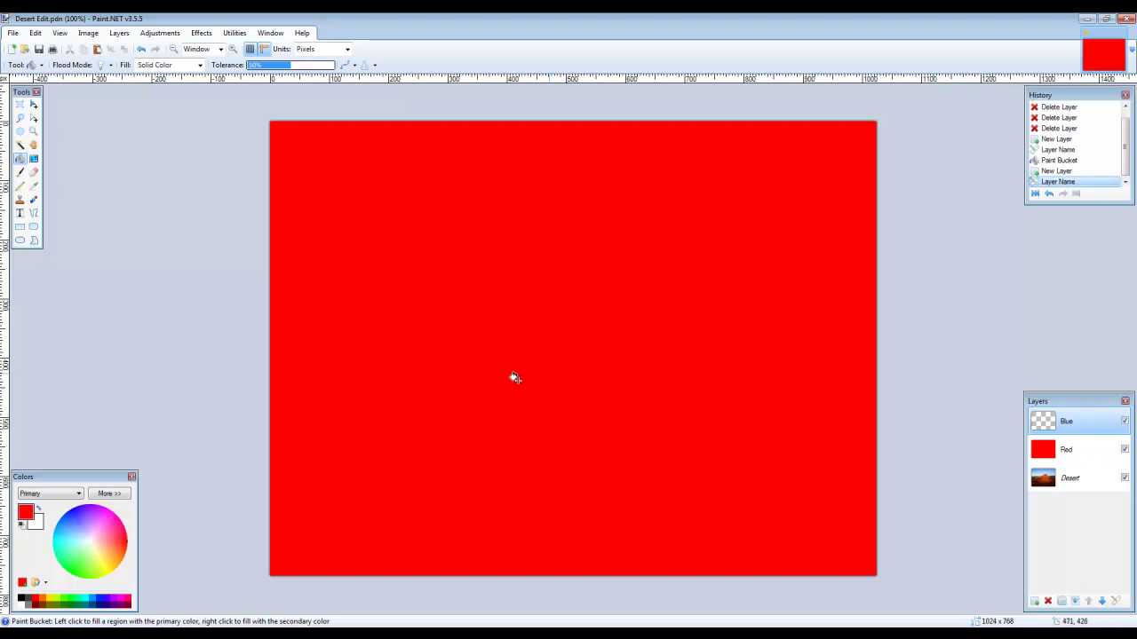
click(91, 601)
click(455, 531)
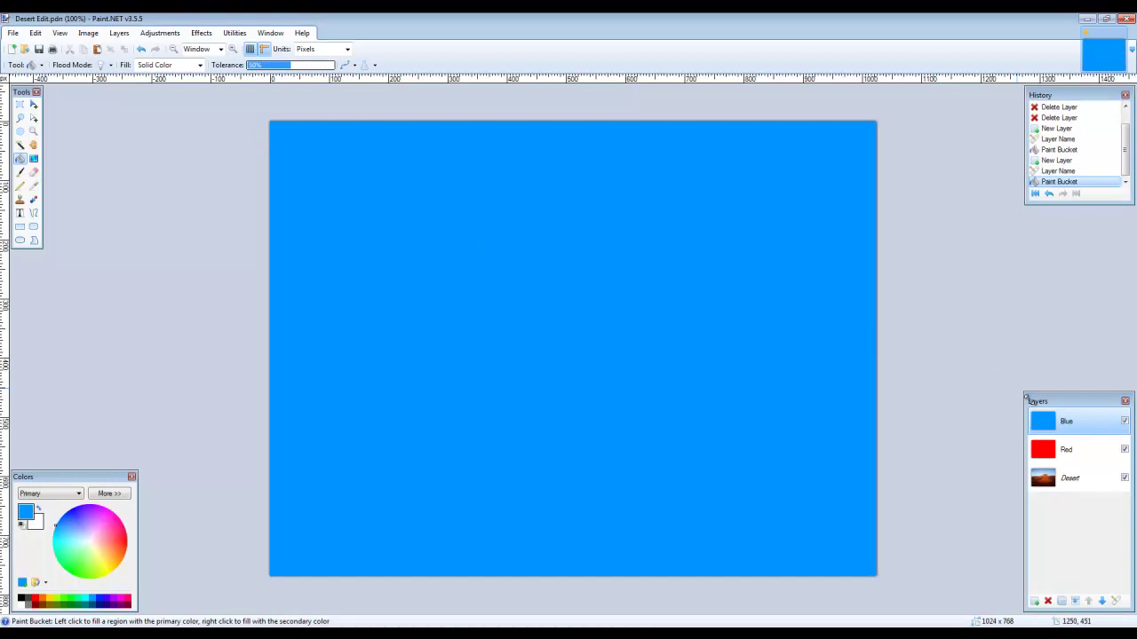
Add a new layer named Yellow directly above the Desert layer and fill it with solid yellow.
click(1071, 480)
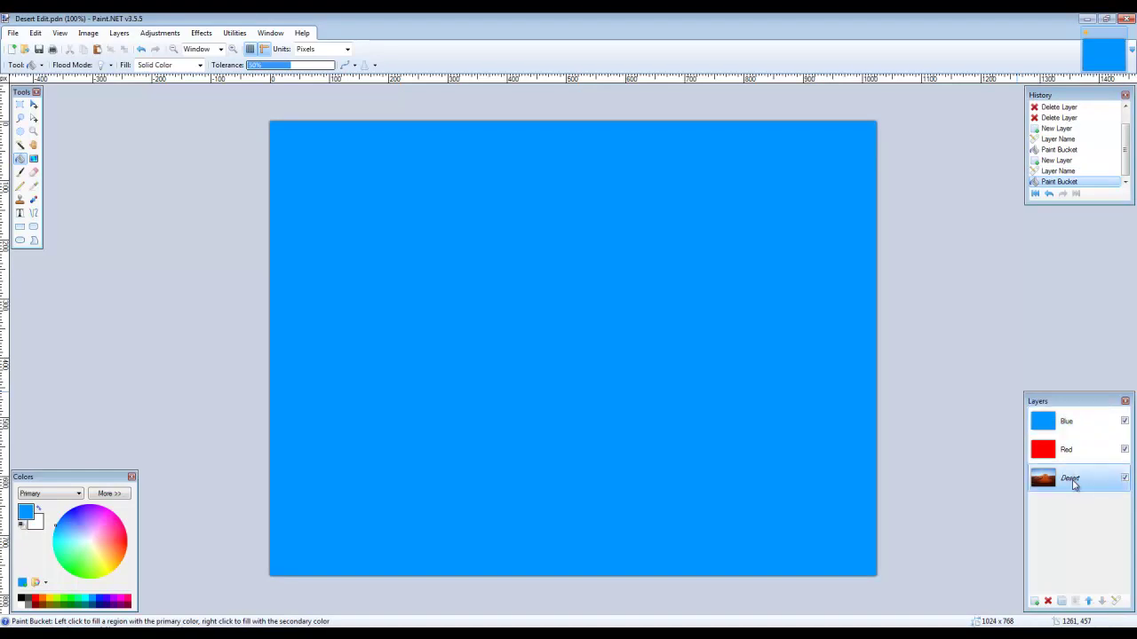
click(1035, 602)
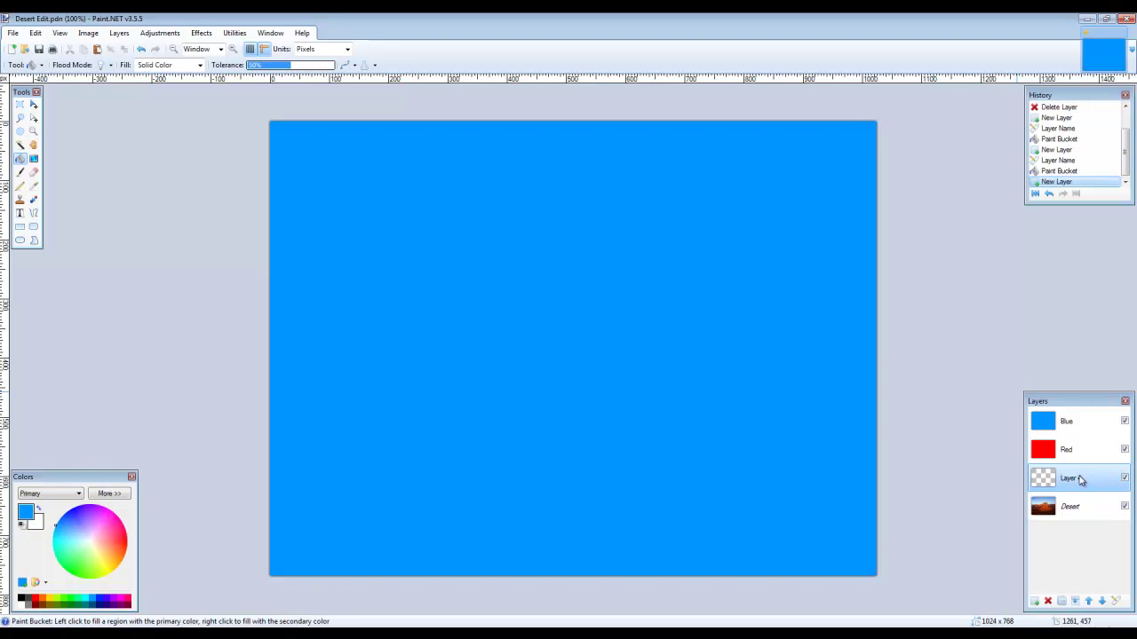
double_click(1079, 480)
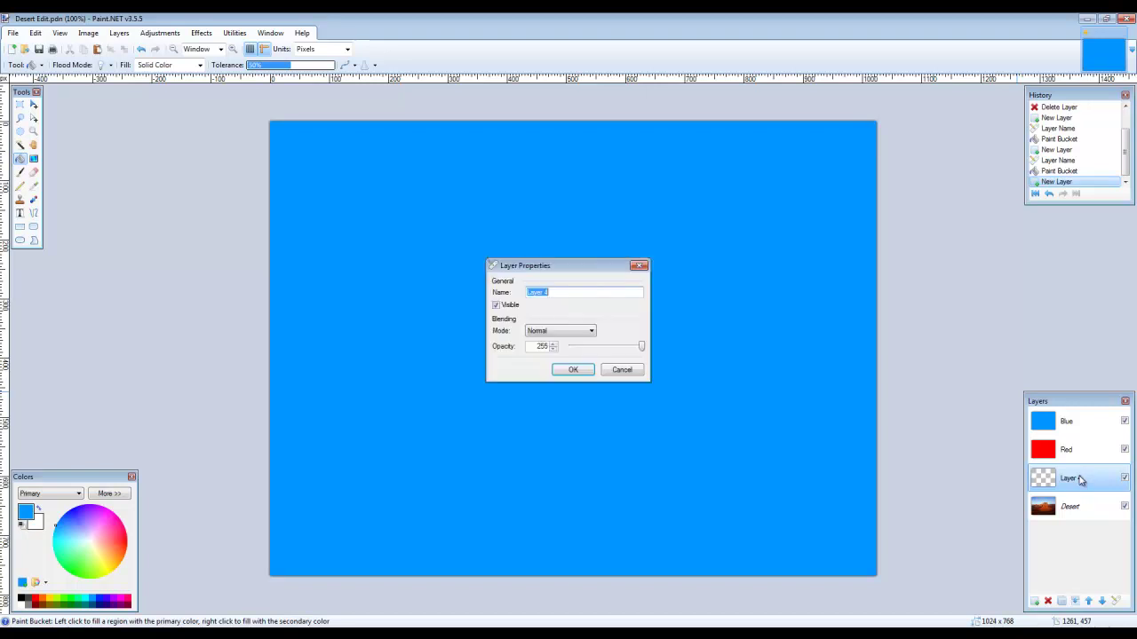
text(Yellow)
click(572, 370)
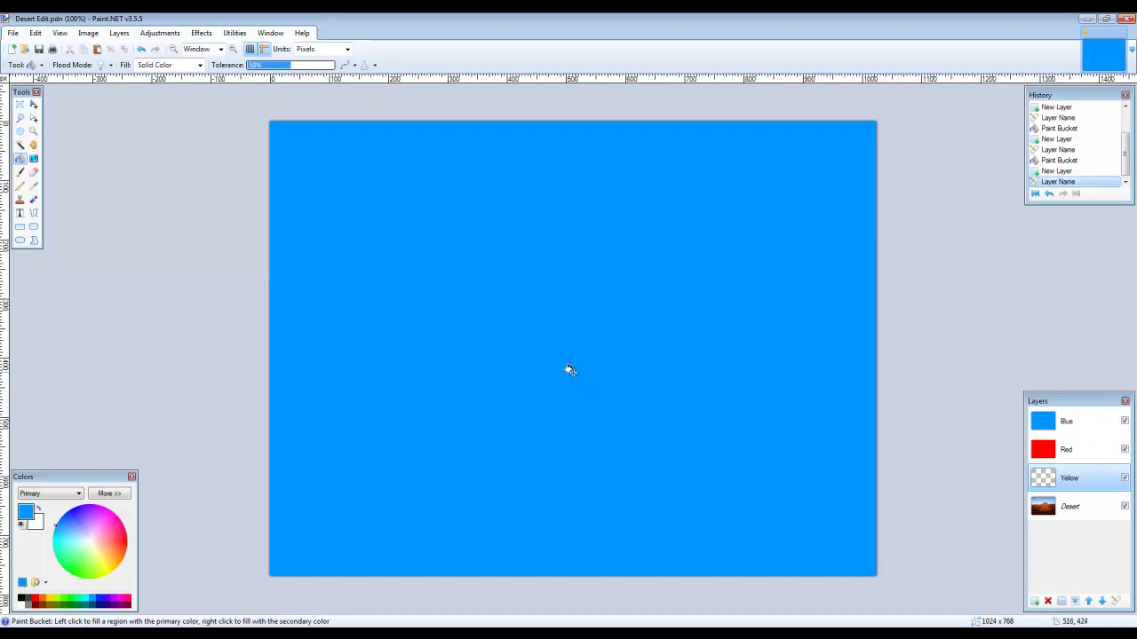
click(50, 598)
click(639, 293)
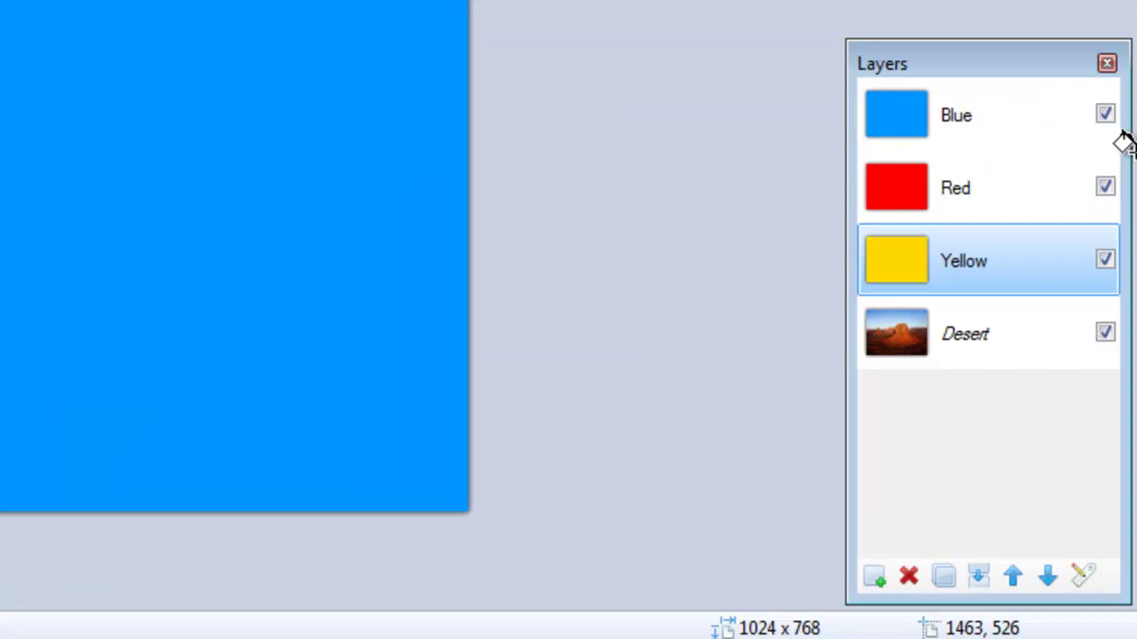
Hide the Red and Blue layers and move the Yellow layer up to the top of the layer stack.
click(1105, 189)
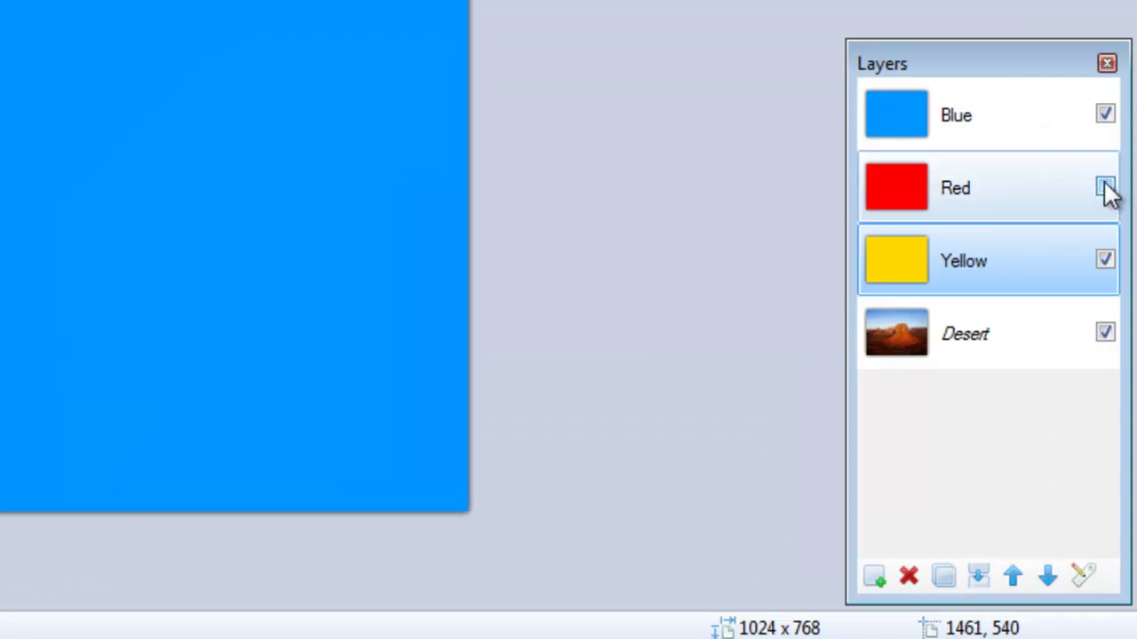
click(1106, 116)
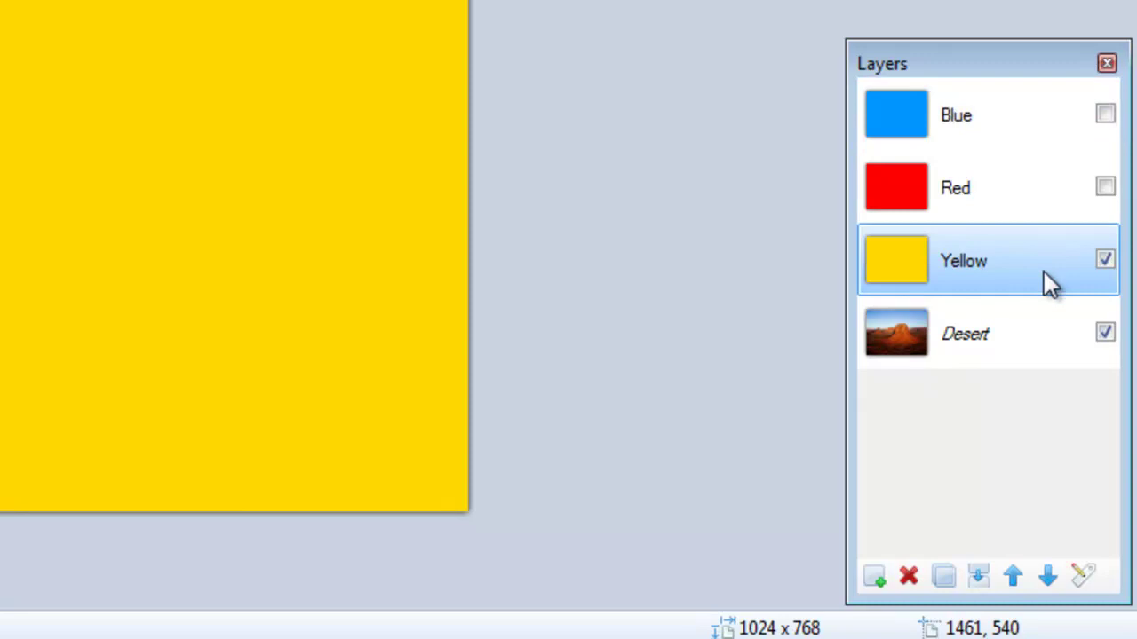
click(1015, 577)
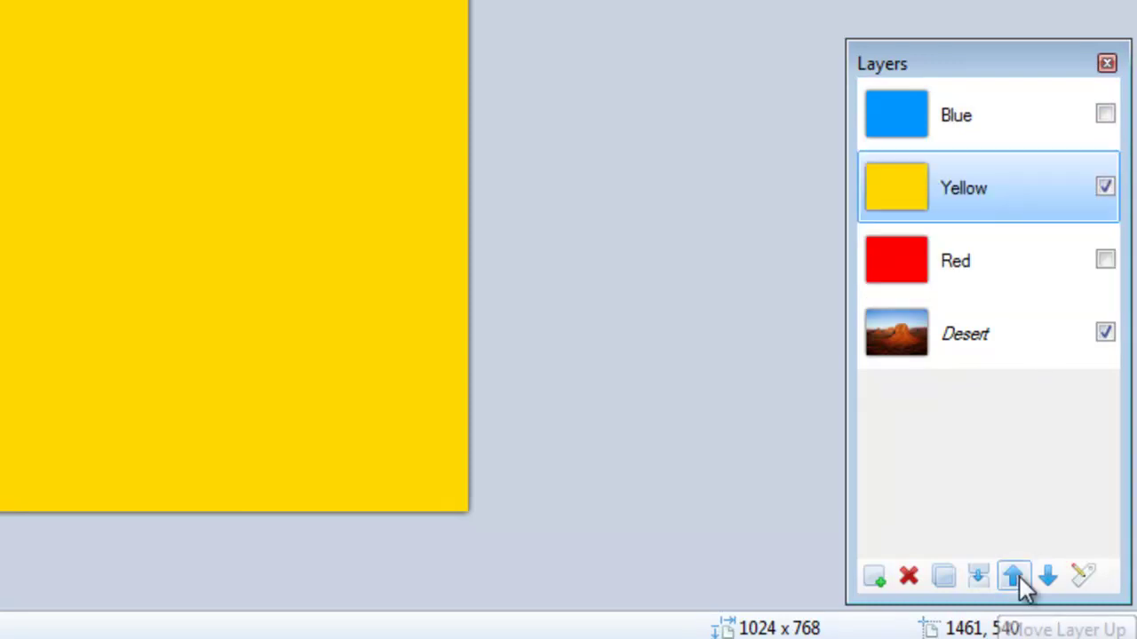
click(1016, 577)
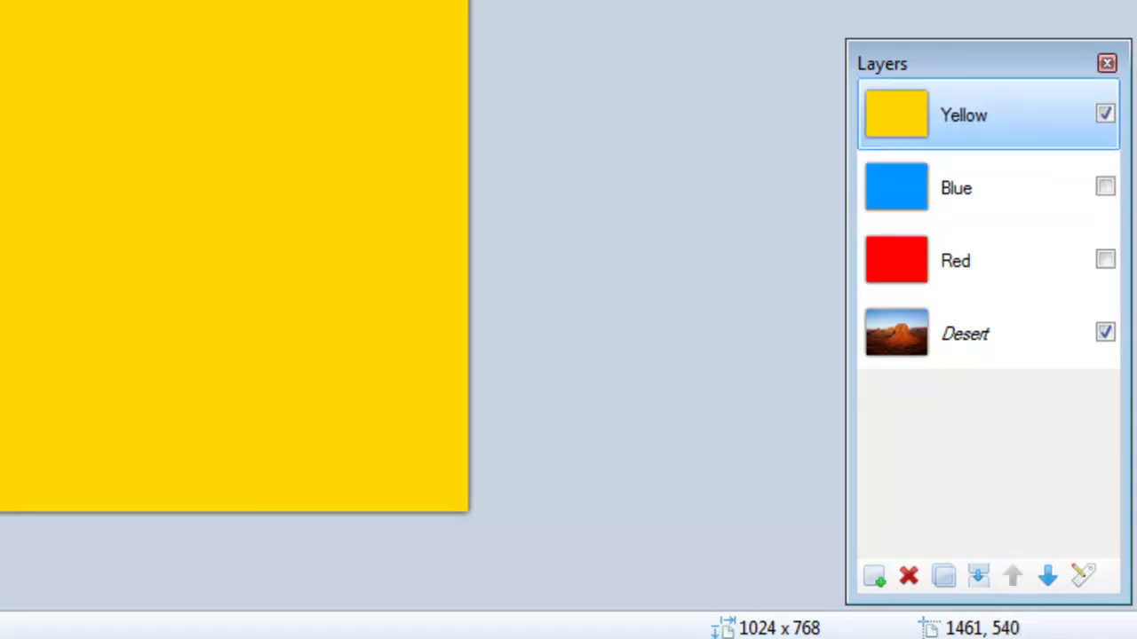
Set the Yellow layer's opacity to 120.
double_click(879, 127)
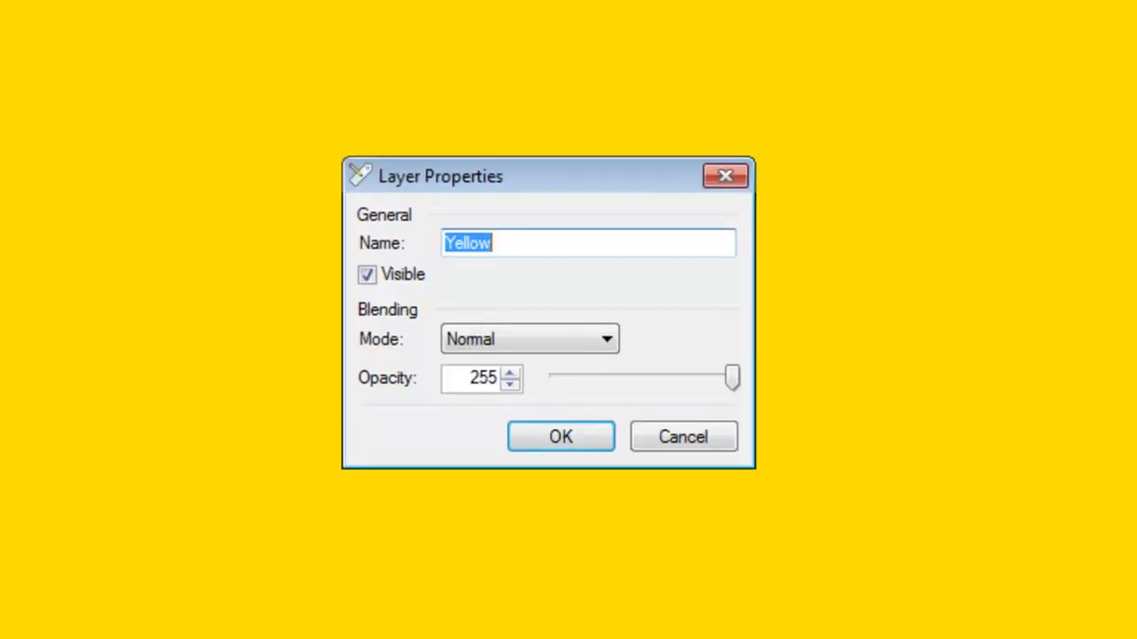
drag(729, 389, 637, 399)
click(513, 374)
click(513, 374)
click(513, 373)
click(512, 374)
click(513, 374)
click(513, 373)
click(512, 374)
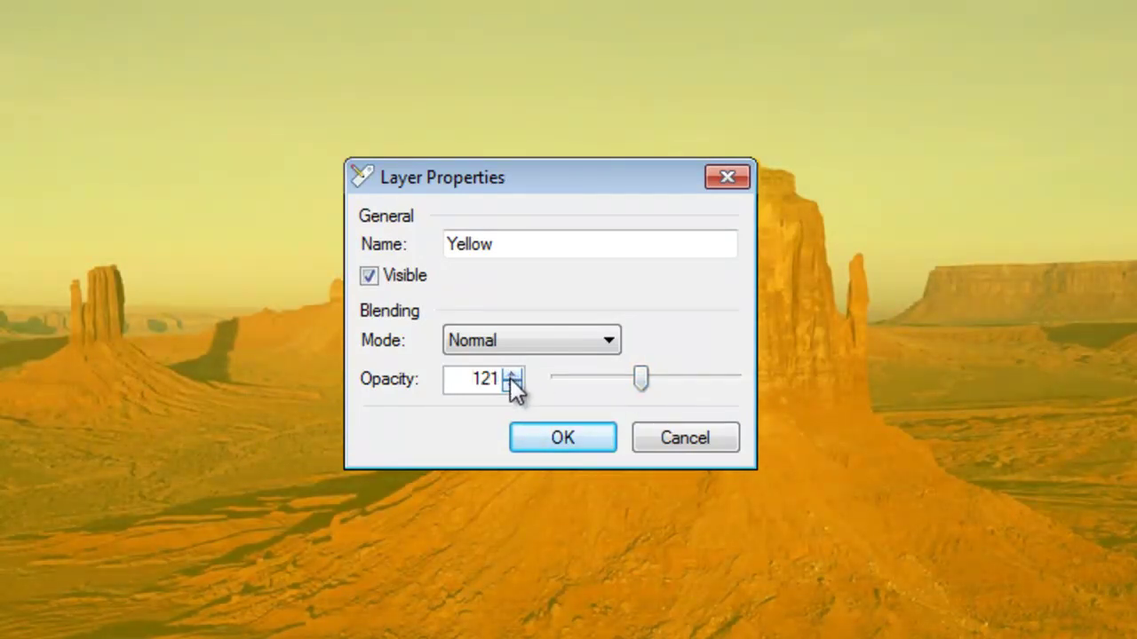
click(513, 374)
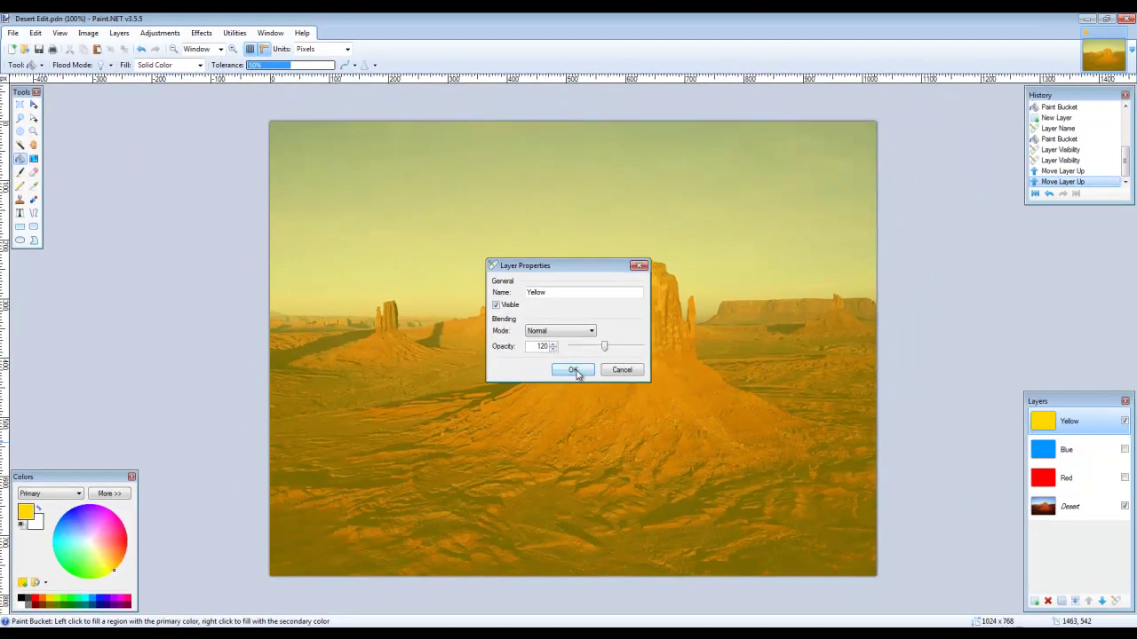
click(563, 433)
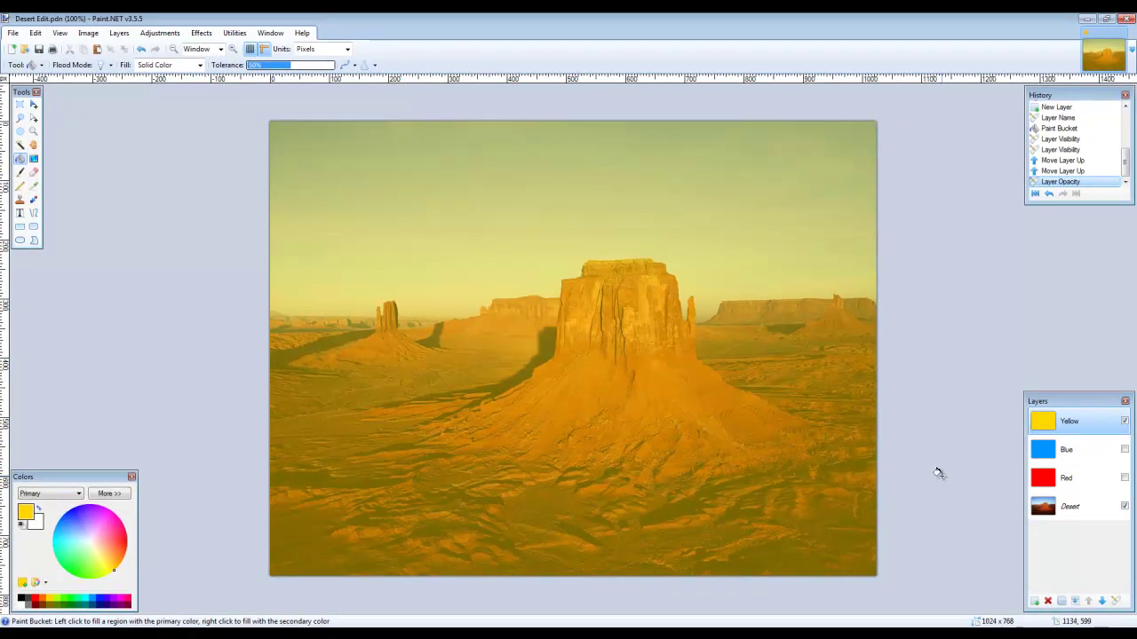
Show the Red and Blue layers again and set the Yellow layer's opacity to 255.
click(1124, 478)
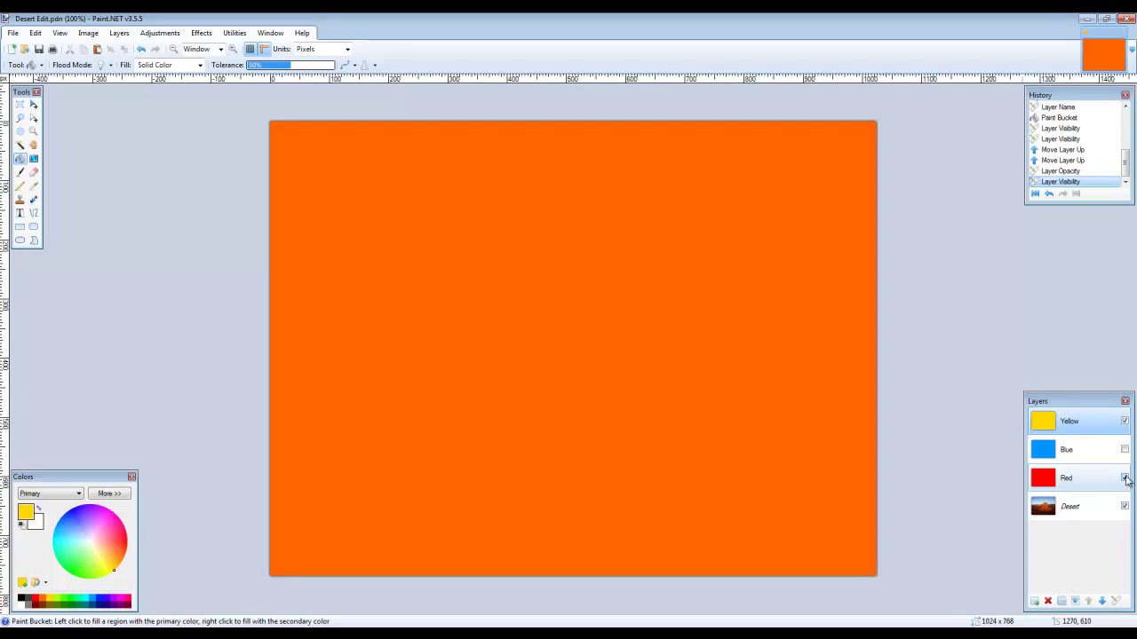
click(1124, 449)
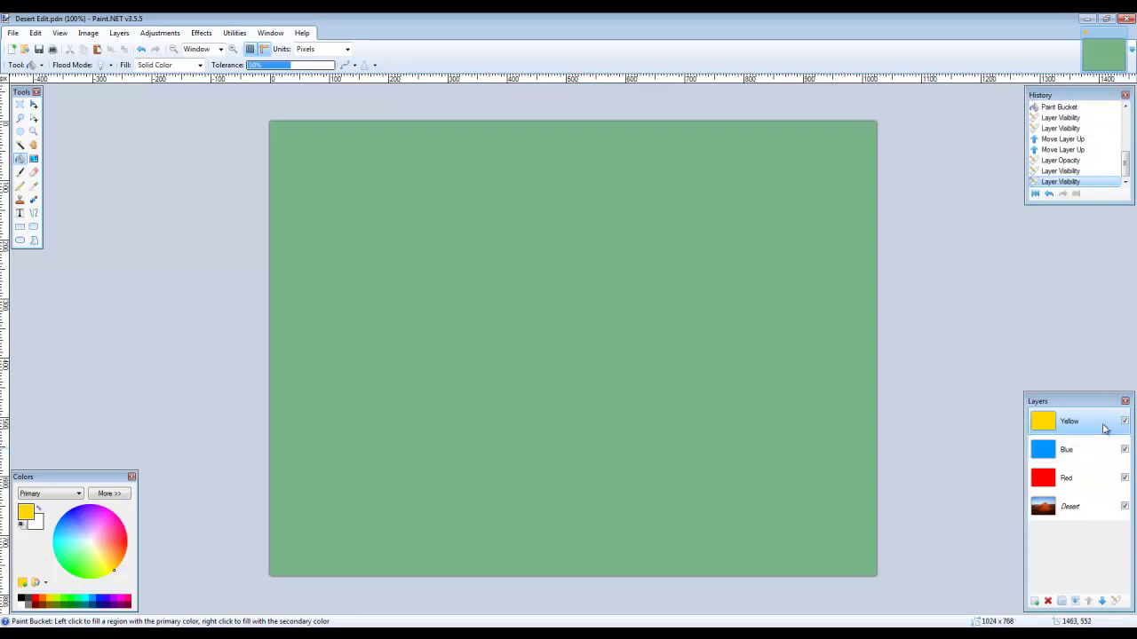
double_click(1101, 424)
drag(606, 348, 650, 357)
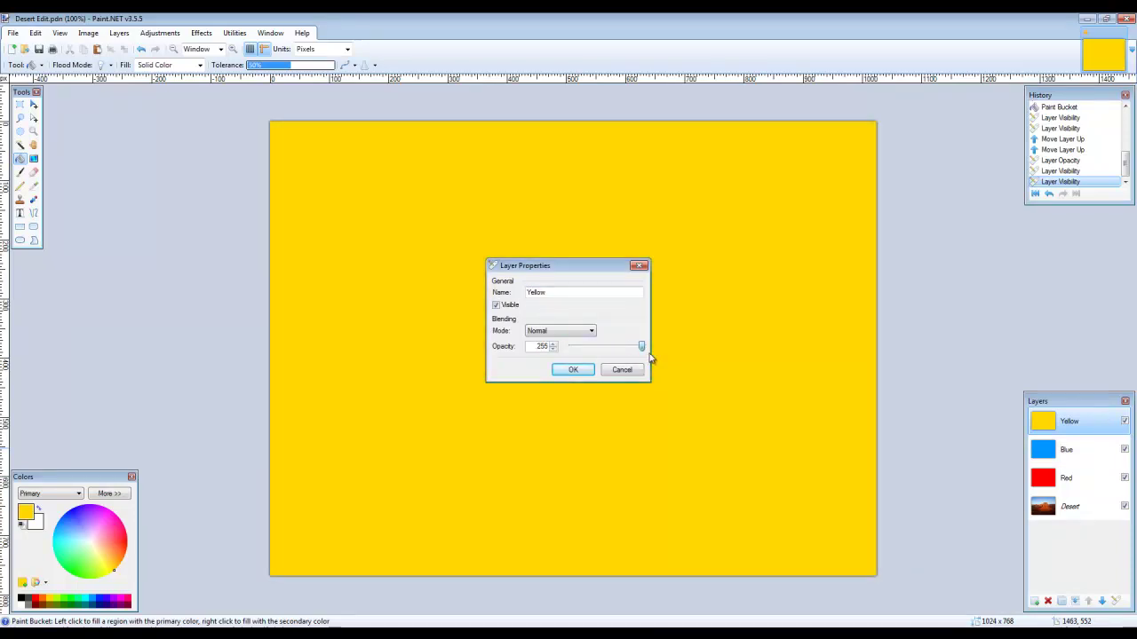
click(573, 369)
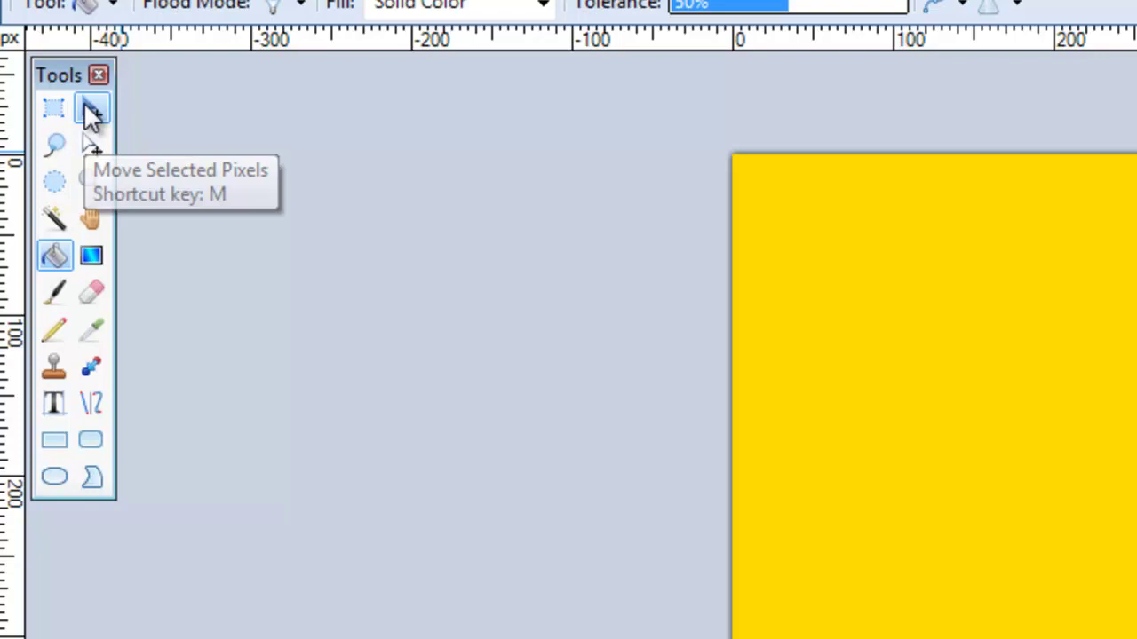
Scale the Yellow layer's fill to a full-height strip about 351 px wide along the canvas's right edge, and deselect it.
click(90, 110)
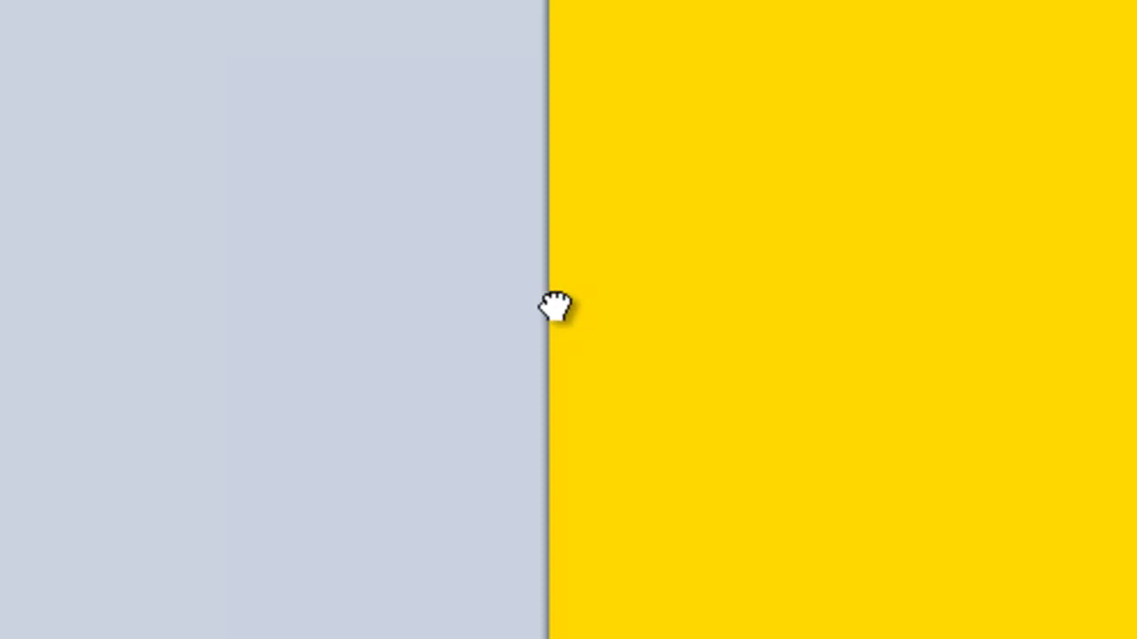
drag(276, 350, 670, 396)
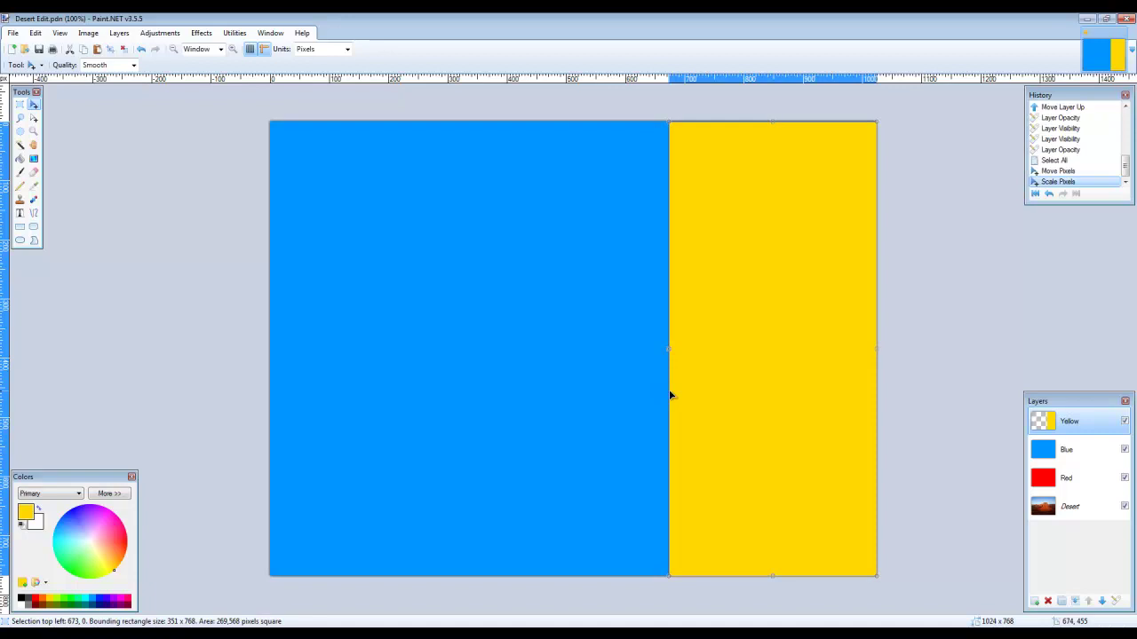
key(ctrl+d)
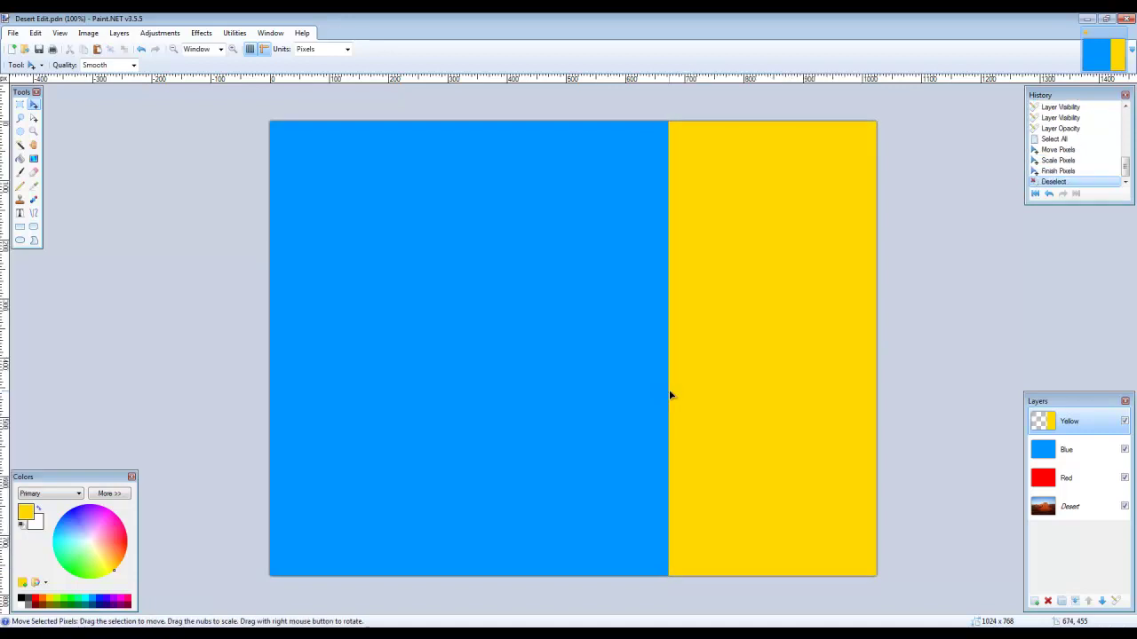
Scale the Blue layer's fill to a full-height strip about 337 px wide along the canvas's left edge, and deselect it.
click(1065, 455)
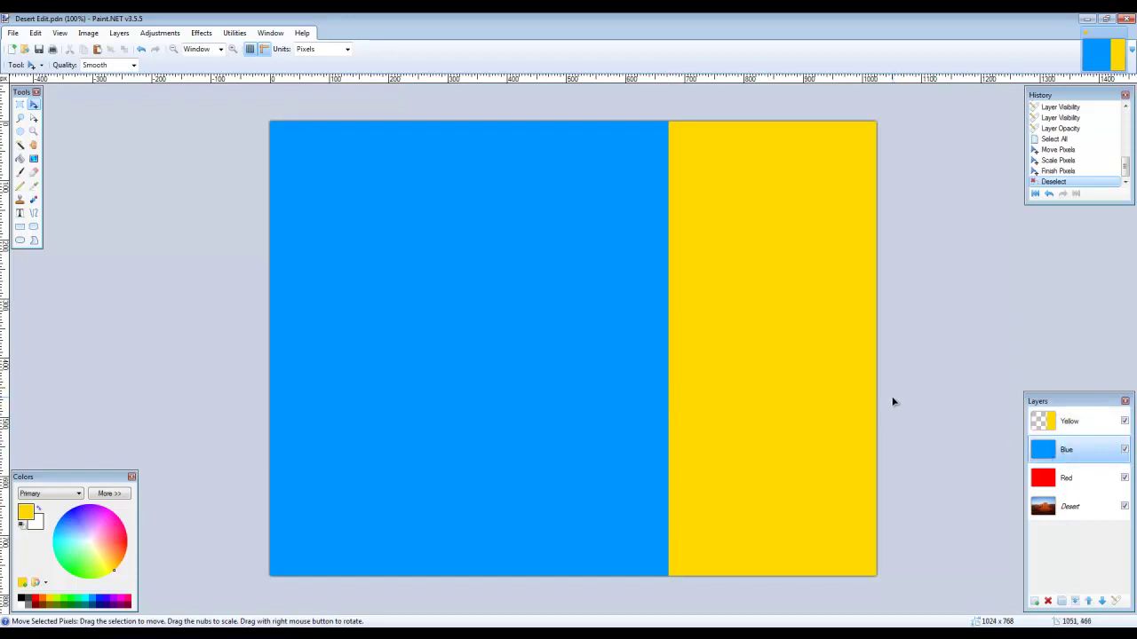
key(ctrl+a)
click(845, 393)
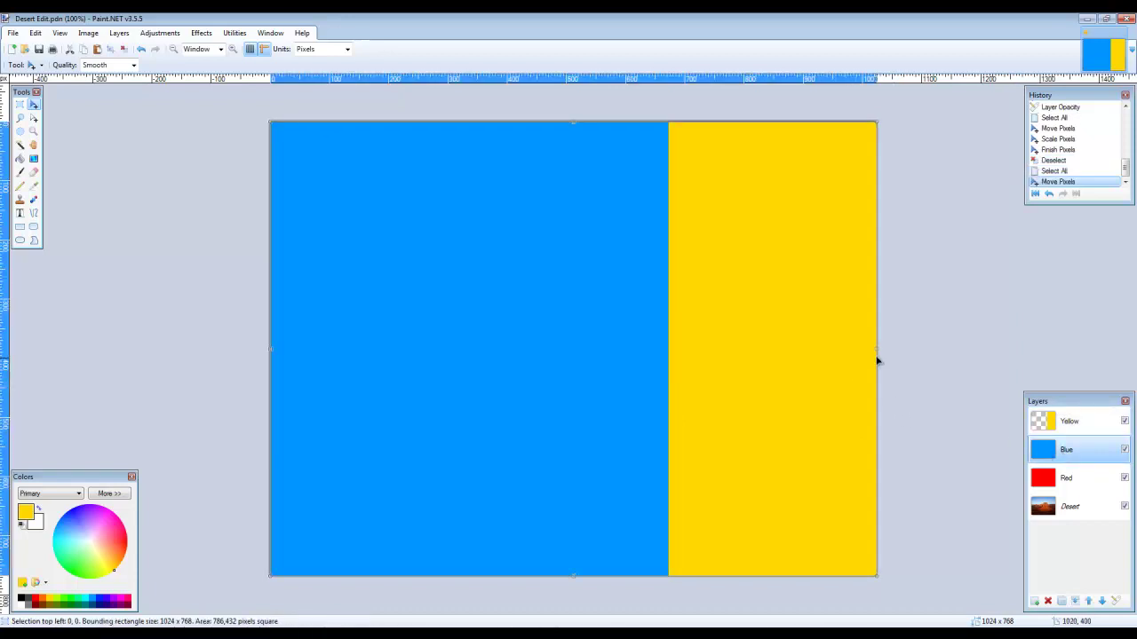
drag(877, 348, 470, 348)
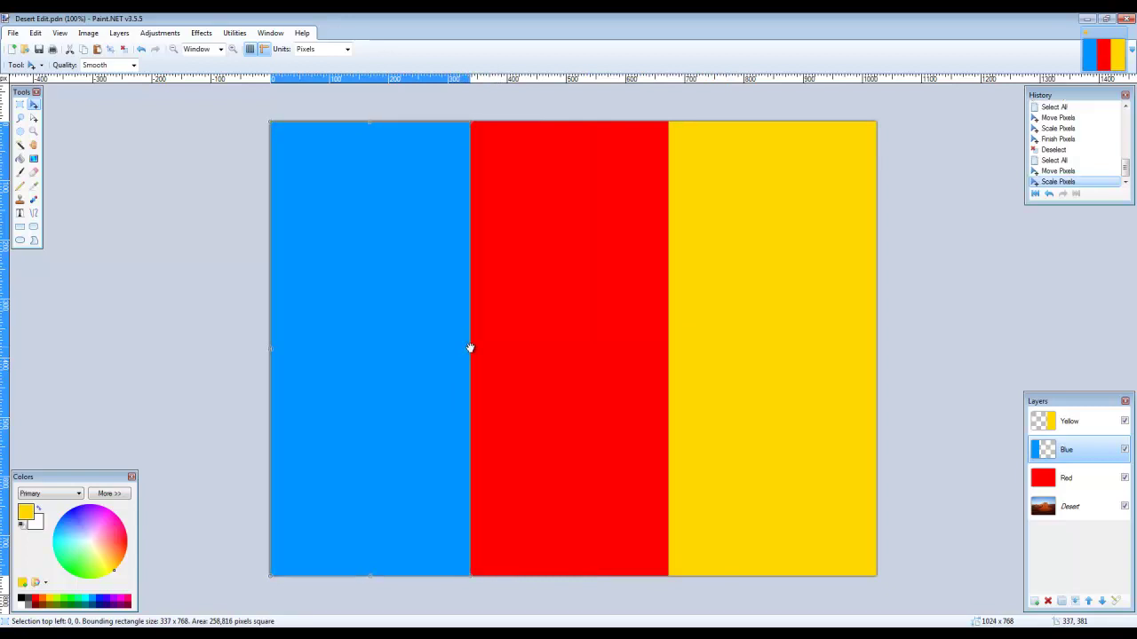
key(ctrl+d)
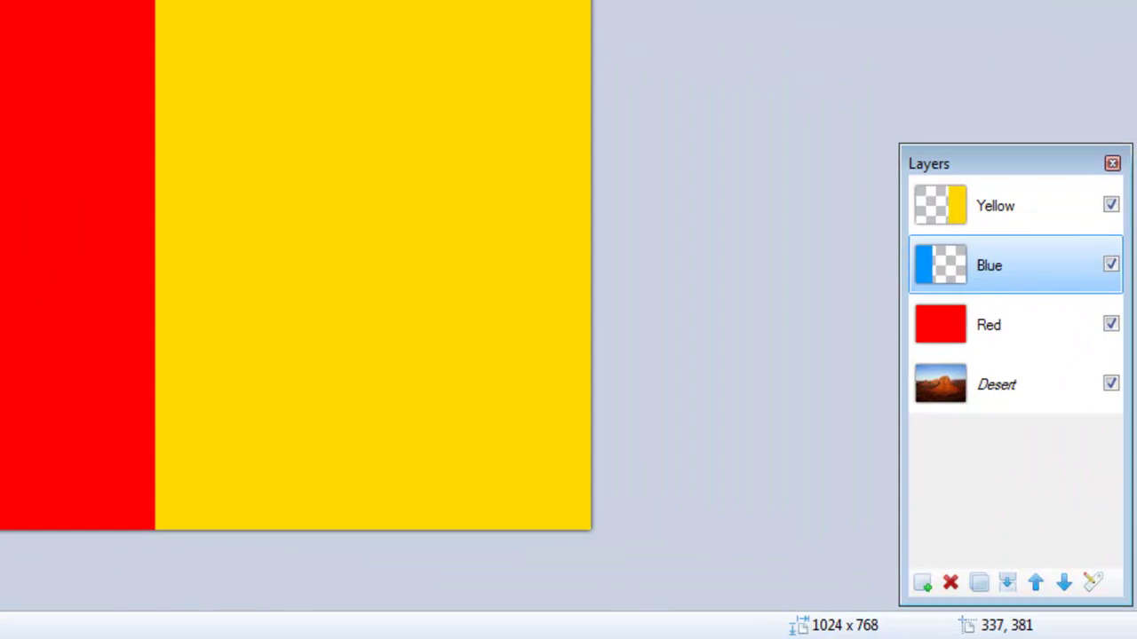
Merge the Yellow and Blue layers down into the Red layer and rename the merged layer Flag.
click(1079, 207)
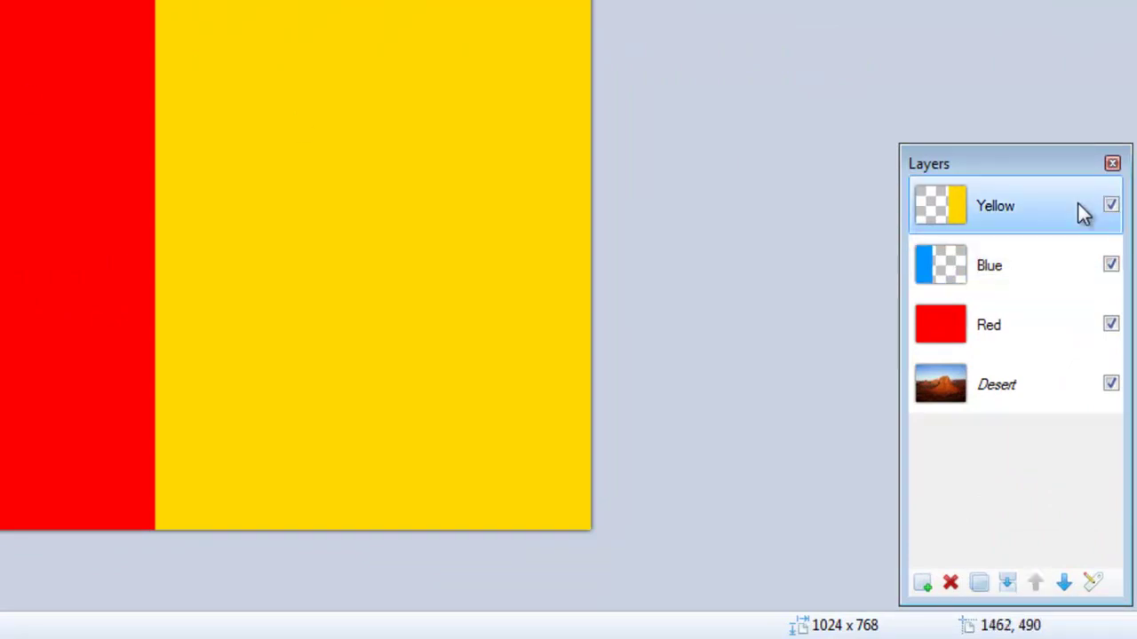
click(1007, 583)
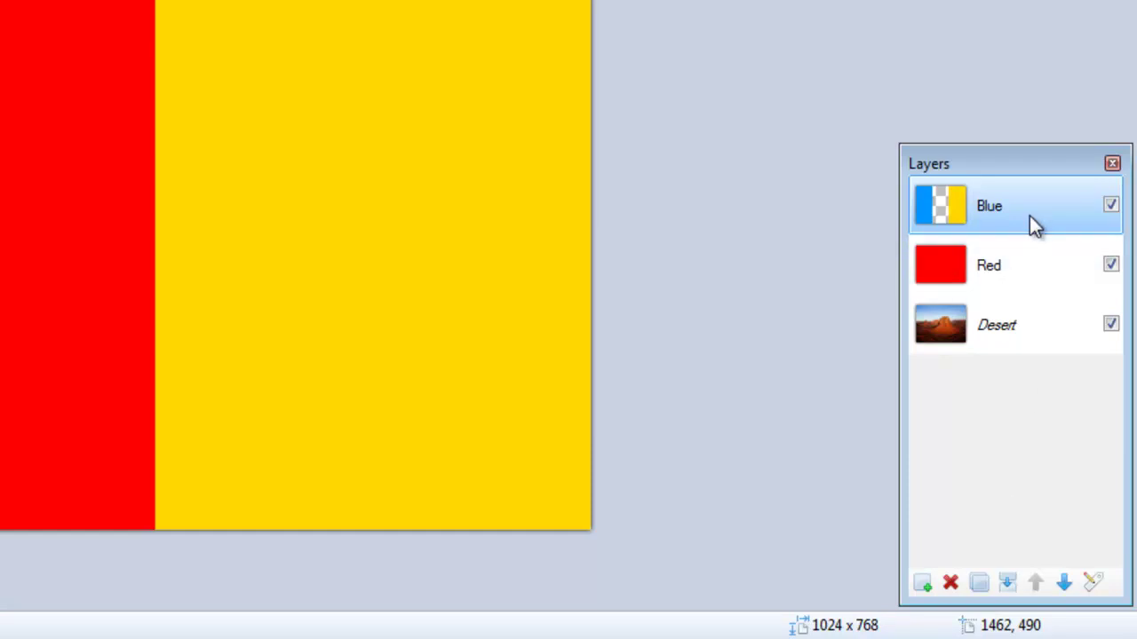
click(1007, 583)
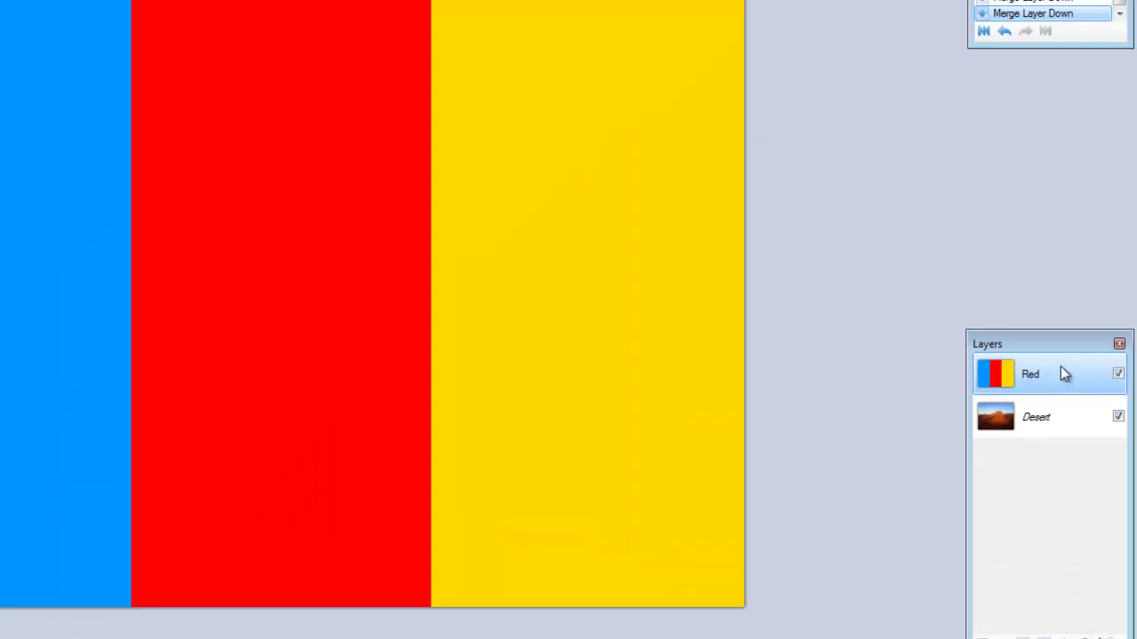
double_click(1088, 421)
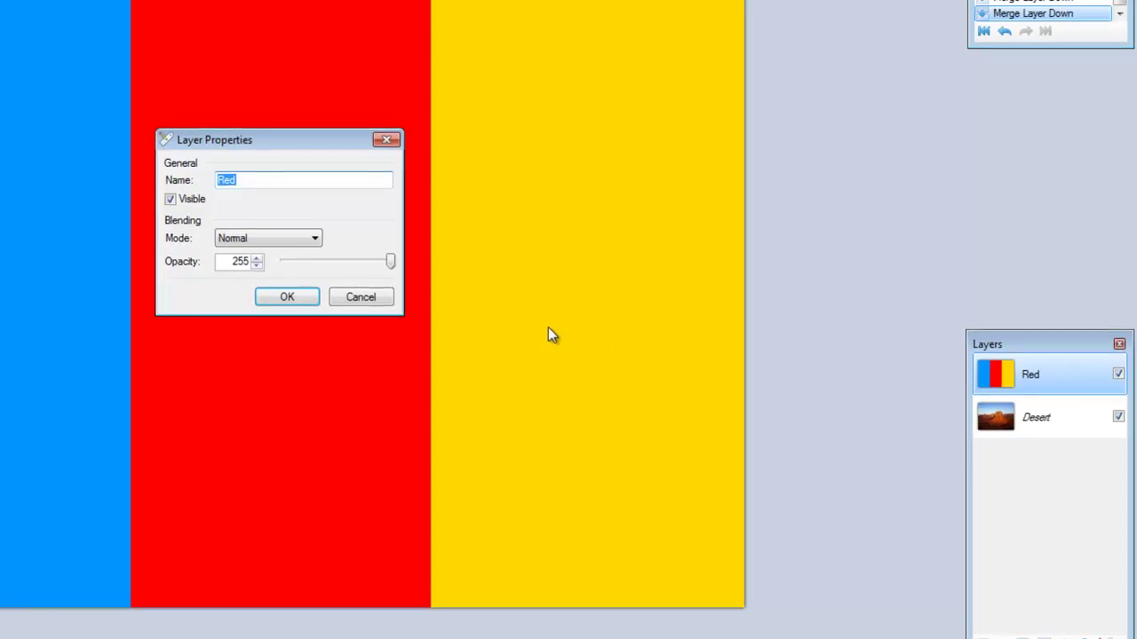
text(Flag)
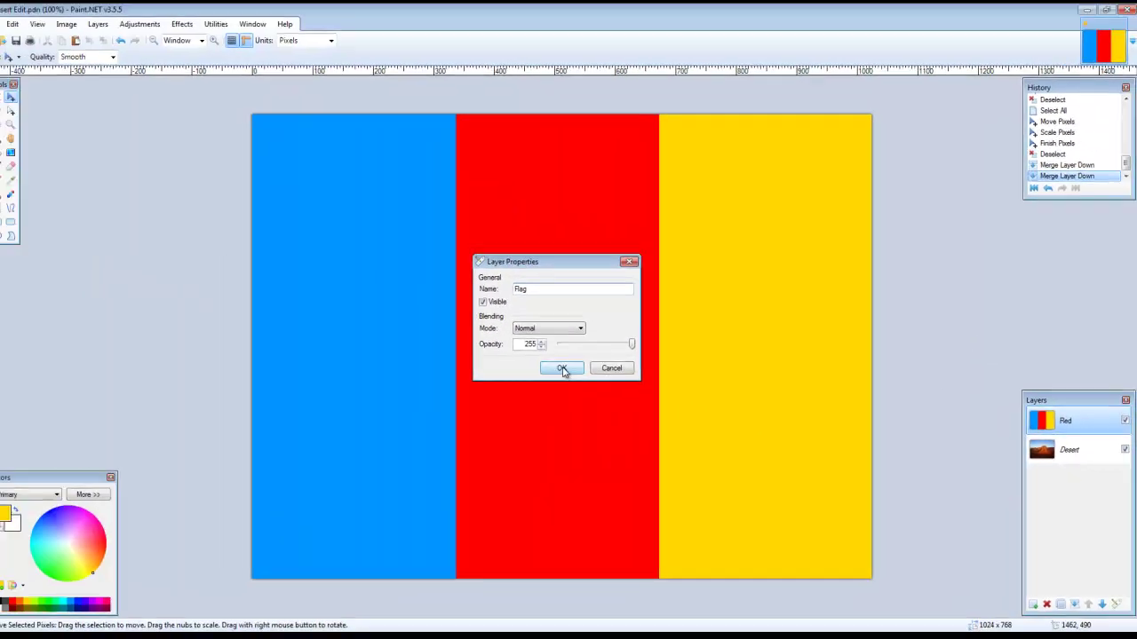
click(253, 323)
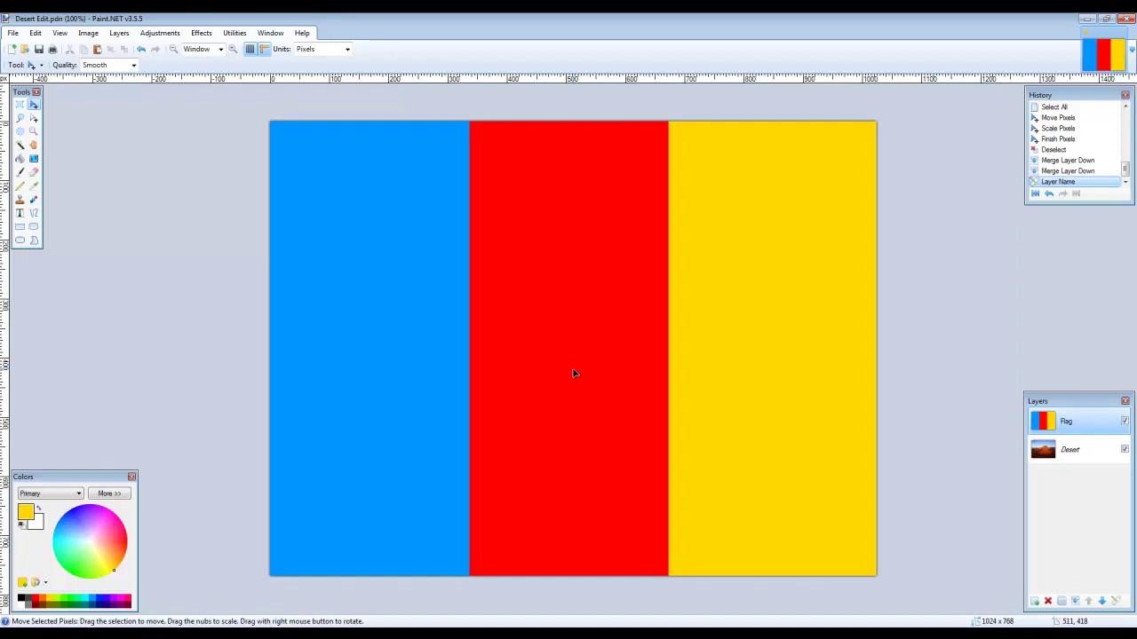
Scale the flag down to about 185 x 139 px and place it in the sky above the large butte.
key(ctrl+a)
click(573, 374)
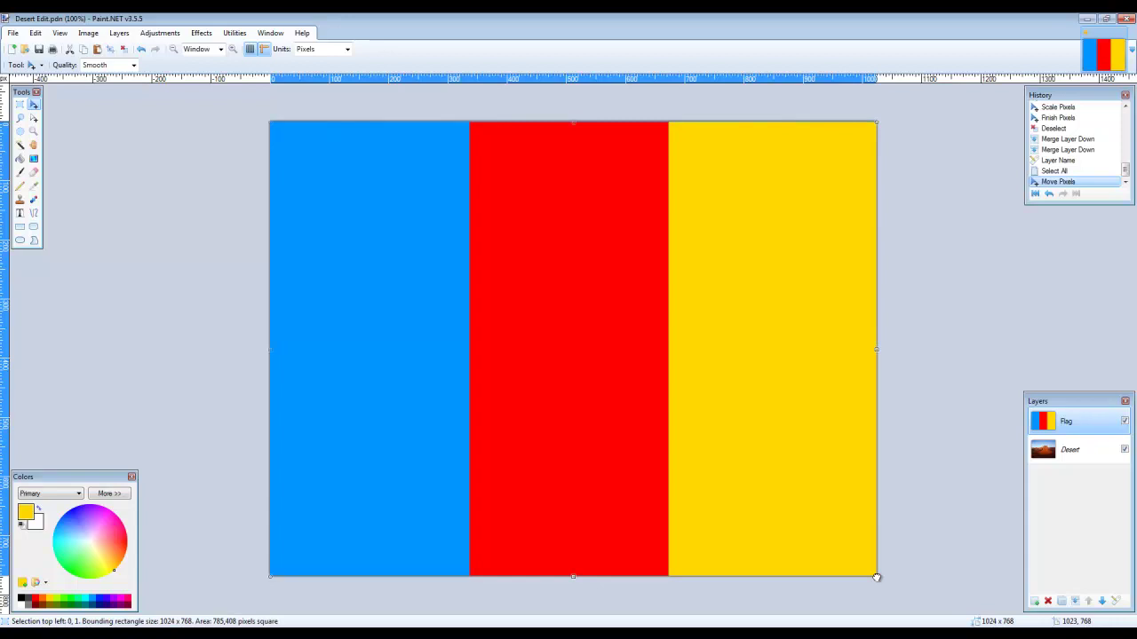
drag(876, 578, 460, 225)
drag(465, 226, 387, 206)
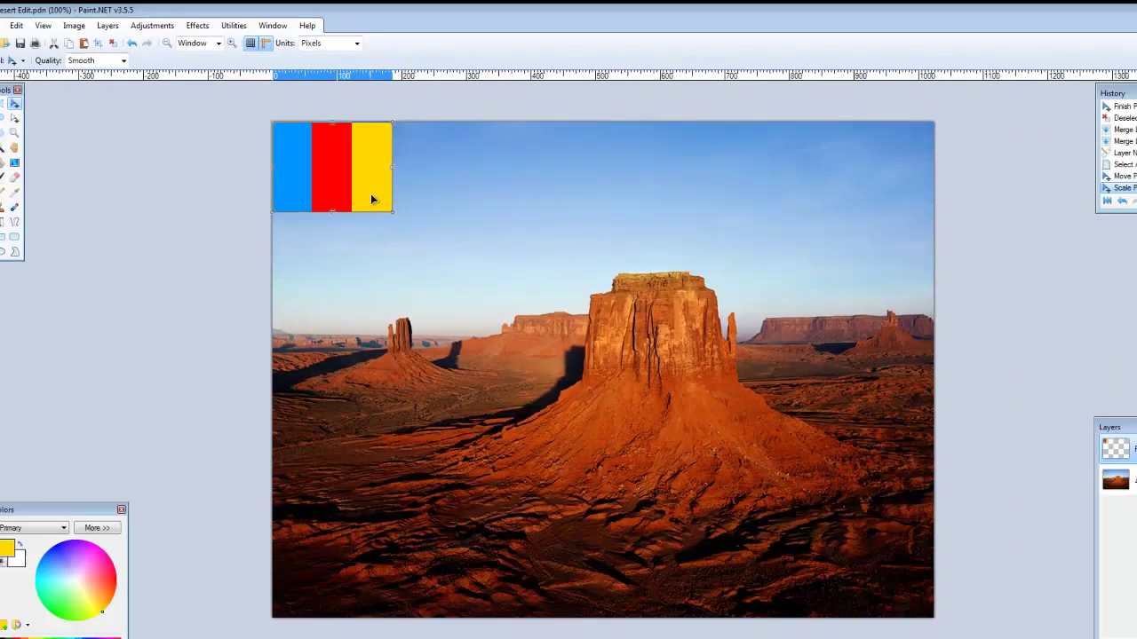
drag(648, 372, 761, 405)
drag(390, 197, 709, 210)
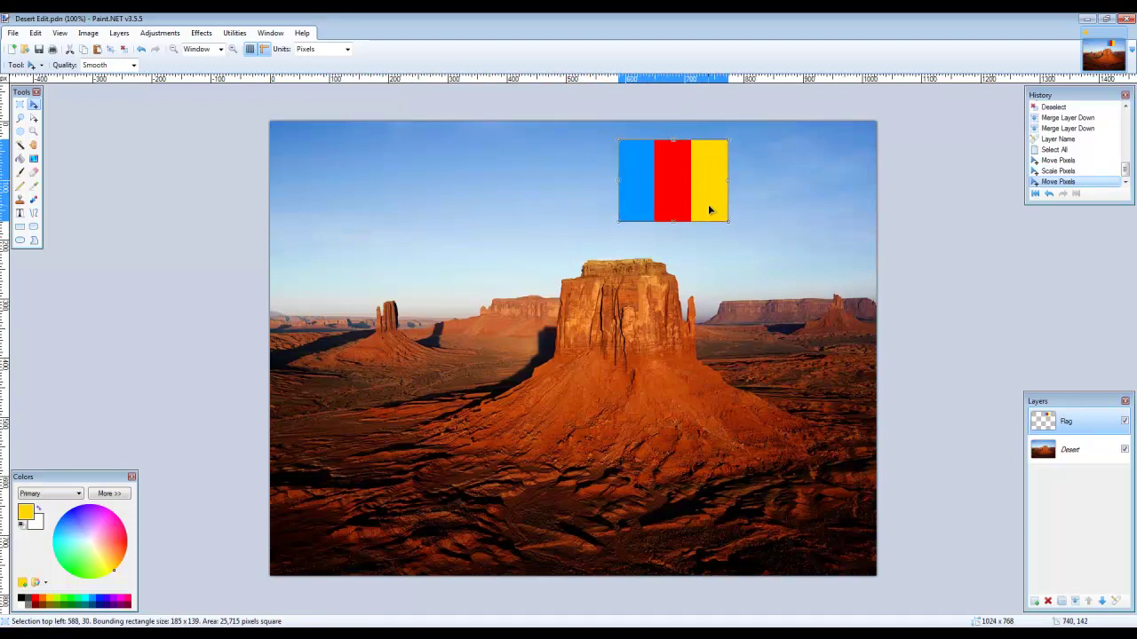
key(ctrl+d)
Add a new layer named Flagpole above the Flag layer.
click(1034, 601)
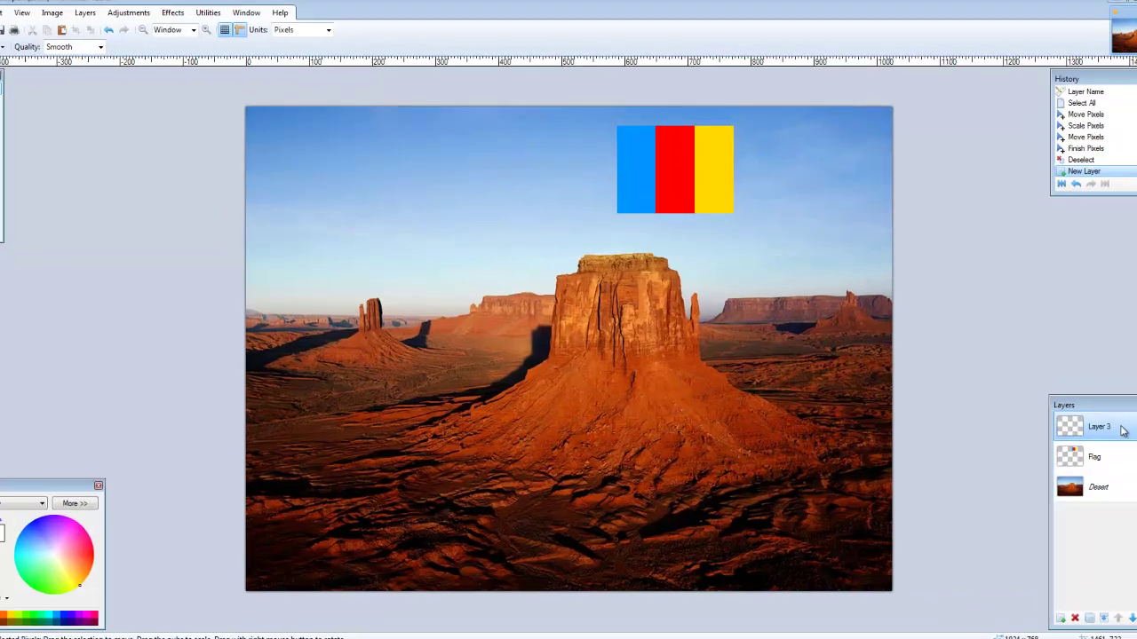
double_click(1094, 416)
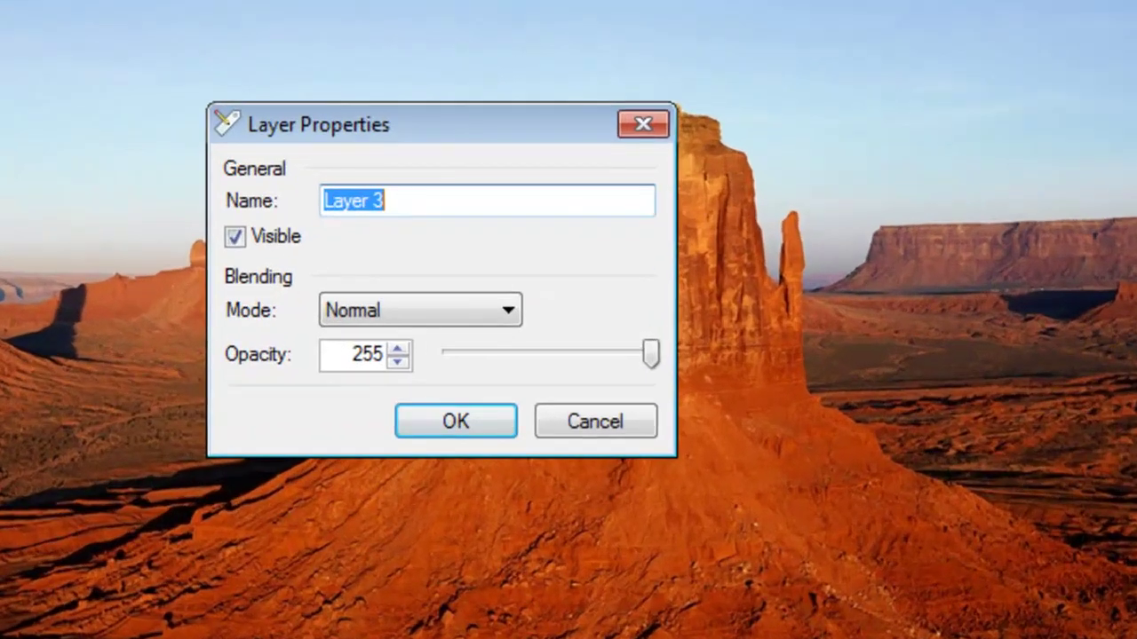
text(Flagpole)
click(508, 421)
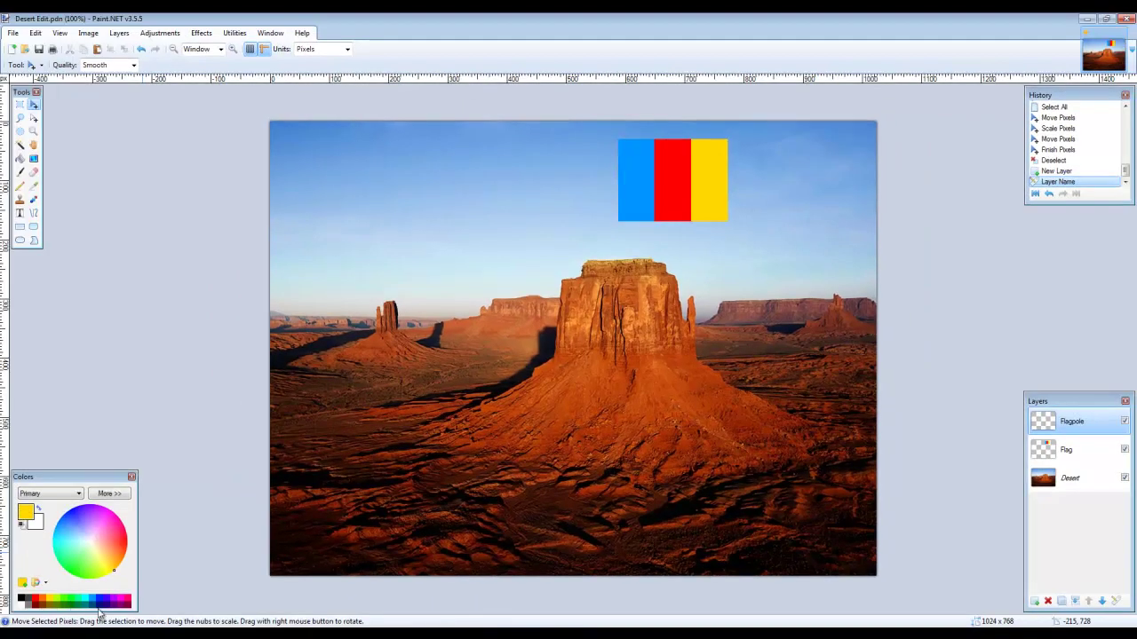
Draw a narrow dark maroon filled rounded rectangle, about 9 x 230 px, upright in the sky on the Flagpole layer.
click(127, 608)
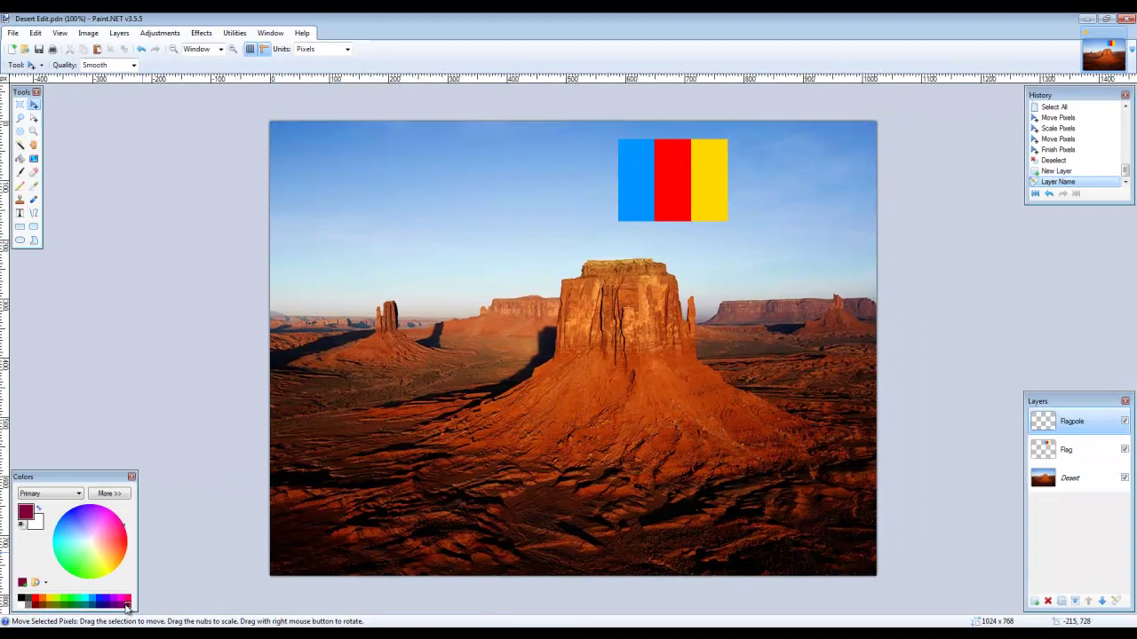
click(34, 227)
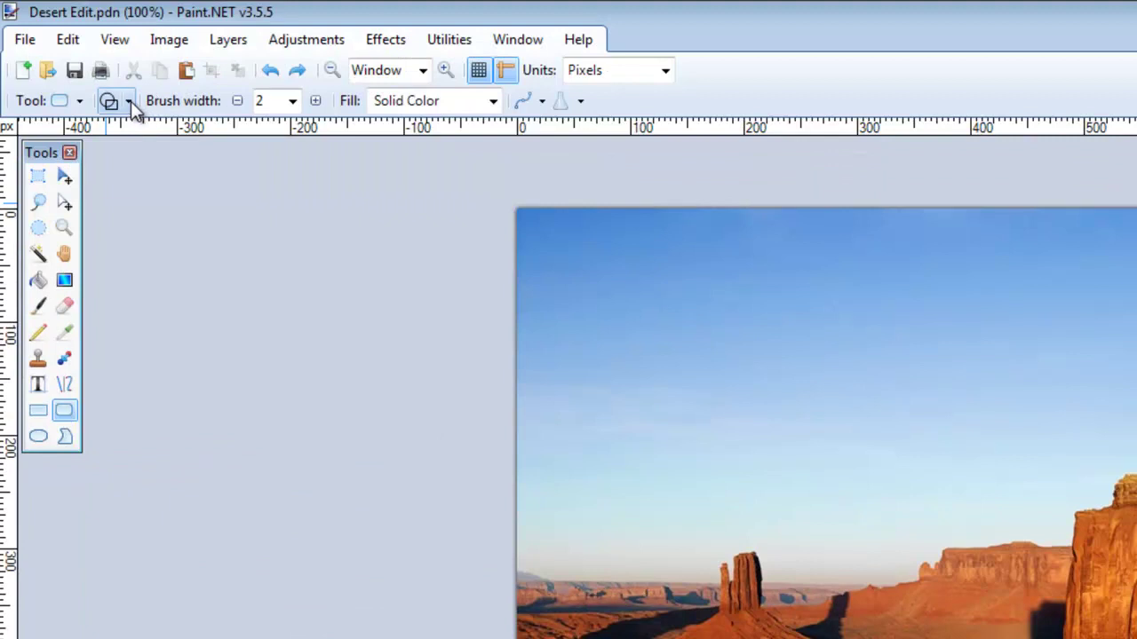
click(128, 101)
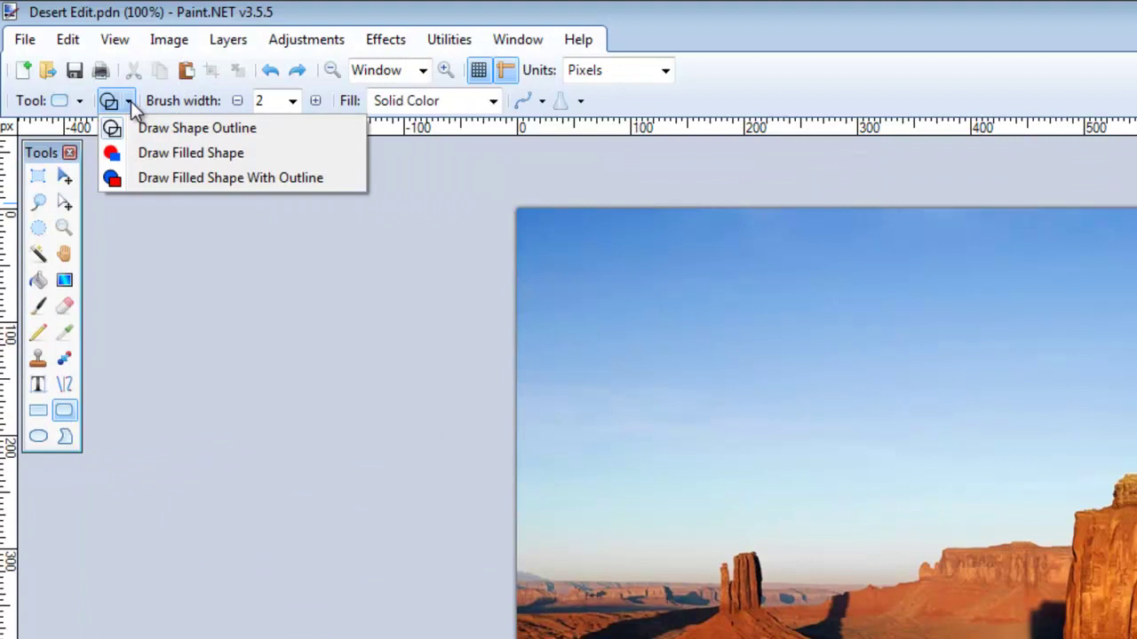
click(147, 155)
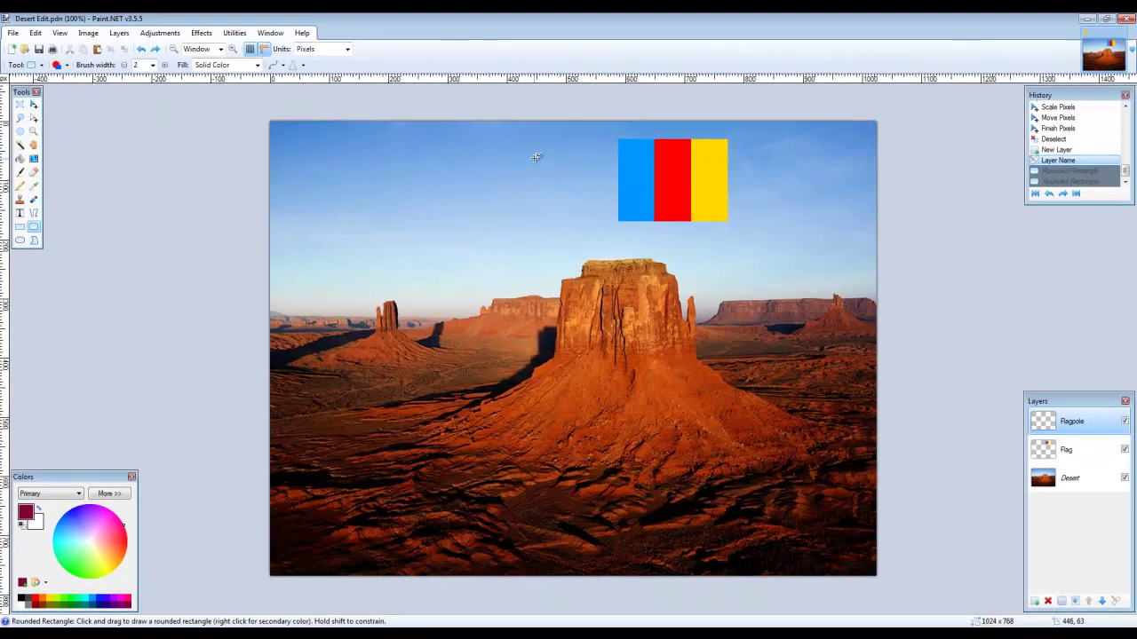
drag(534, 157, 538, 293)
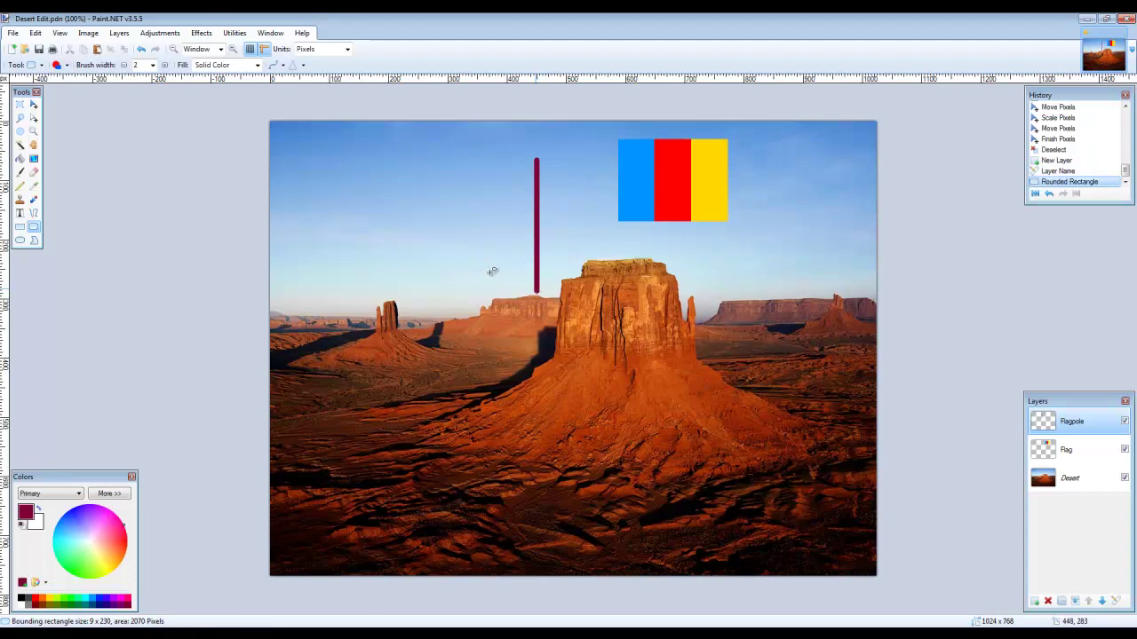
Move the flagpole onto the top of the large butte, just beside the flag's blue stripe.
click(34, 103)
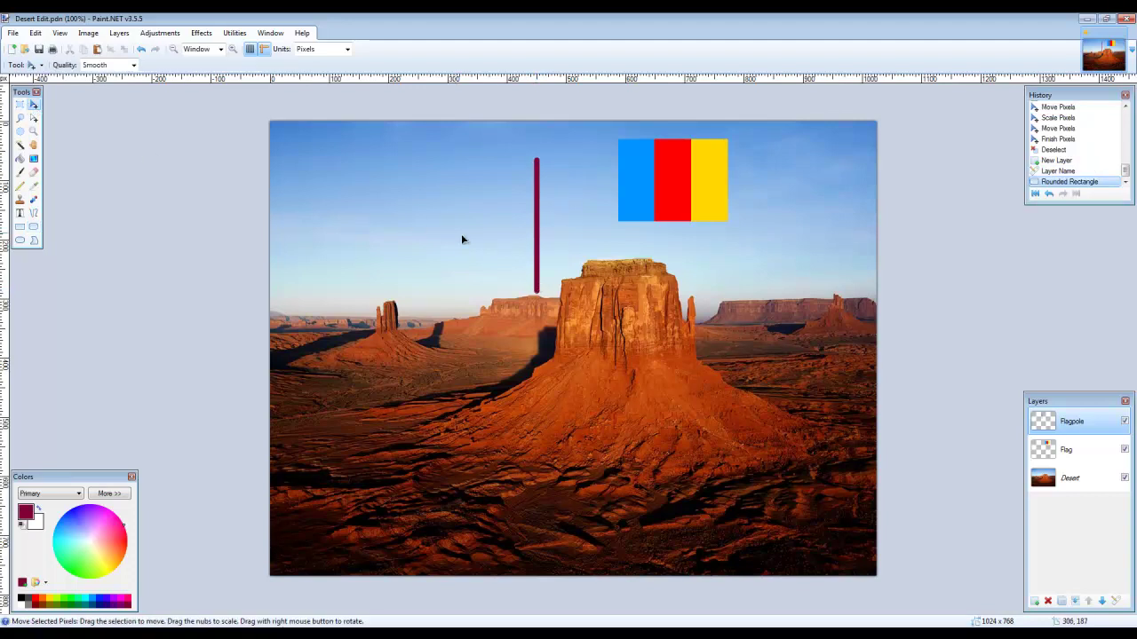
key(ctrl+a)
drag(547, 271, 611, 248)
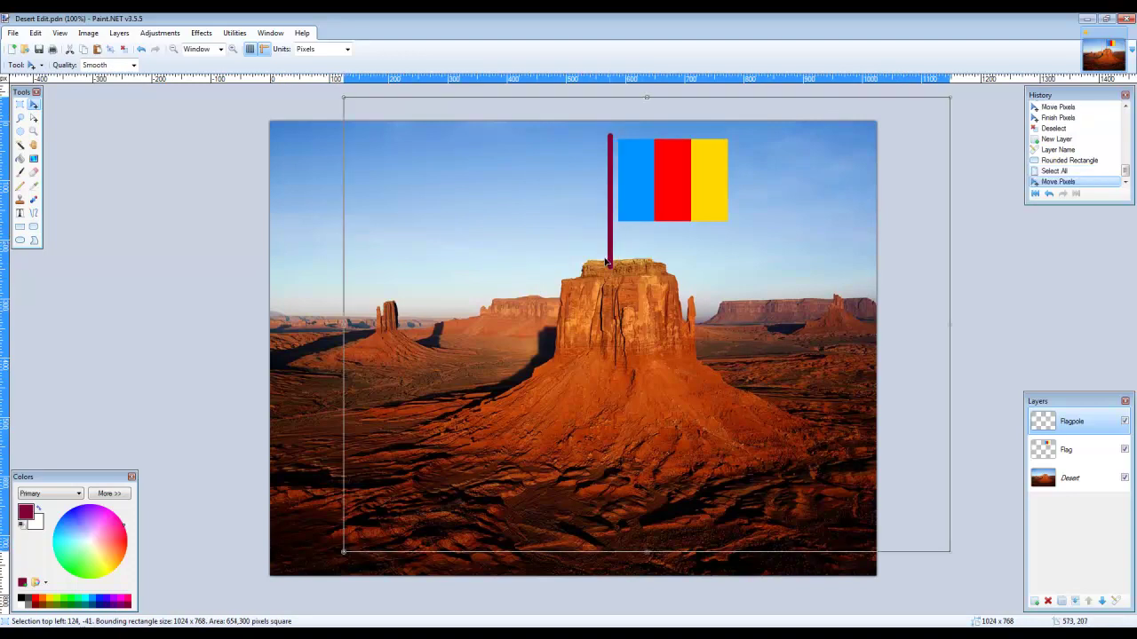
Move the flag on the Flag layer until its blue edge touches the pole, and deselect it.
click(1092, 456)
click(693, 196)
drag(693, 197, 686, 196)
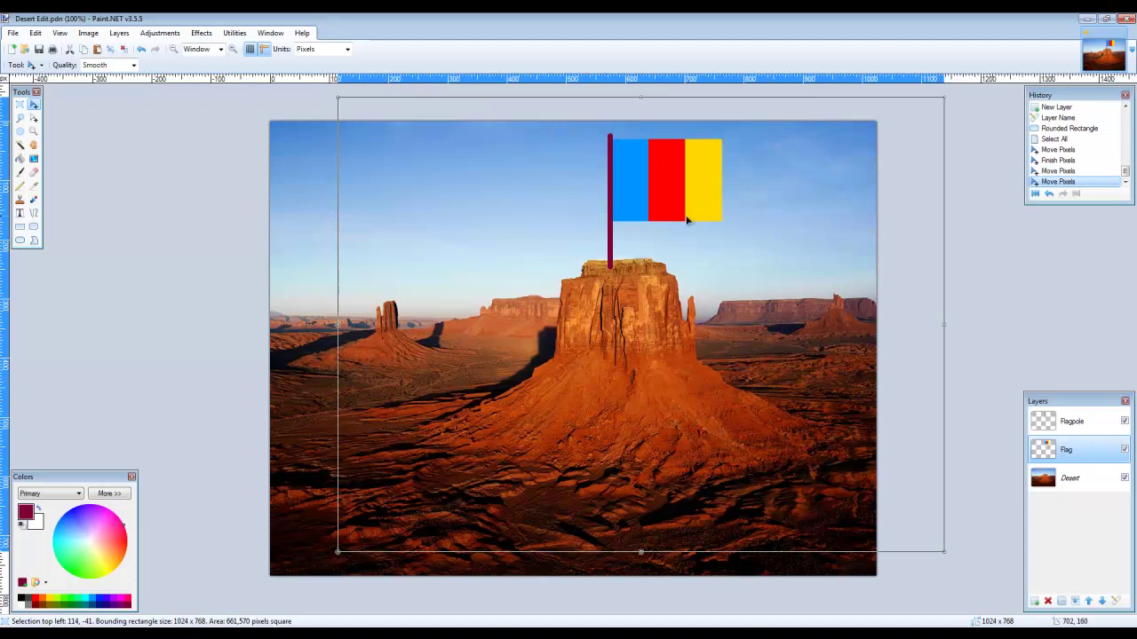
key(ctrl+d)
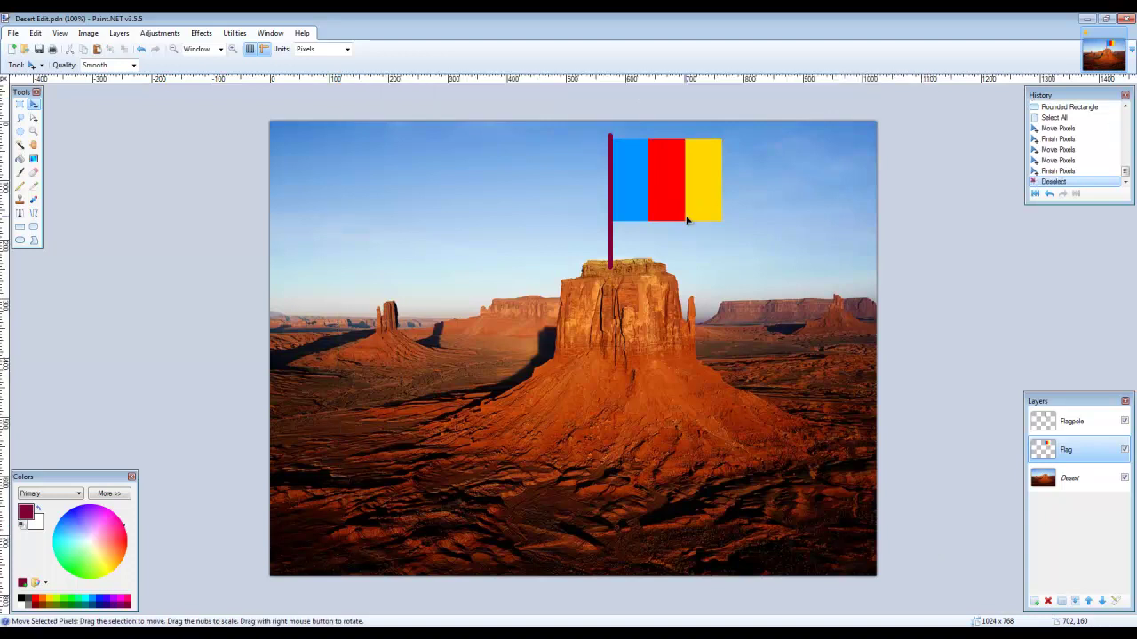
Activate the Flagpole layer and ready the Eraser with a larger brush width for trimming the pole's base.
click(1092, 424)
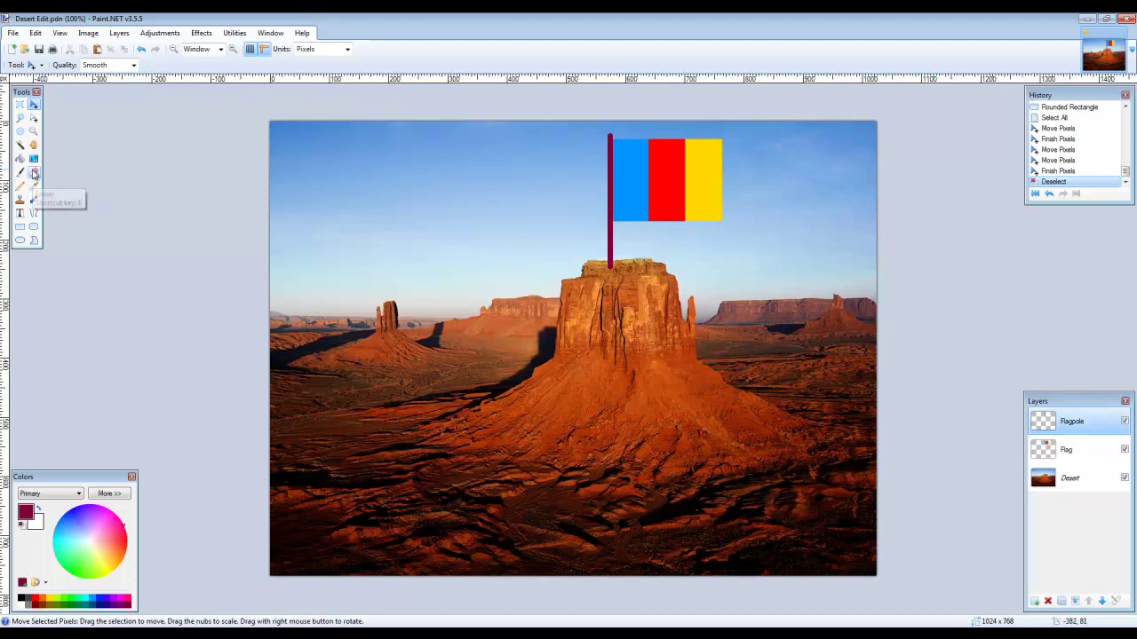
click(33, 171)
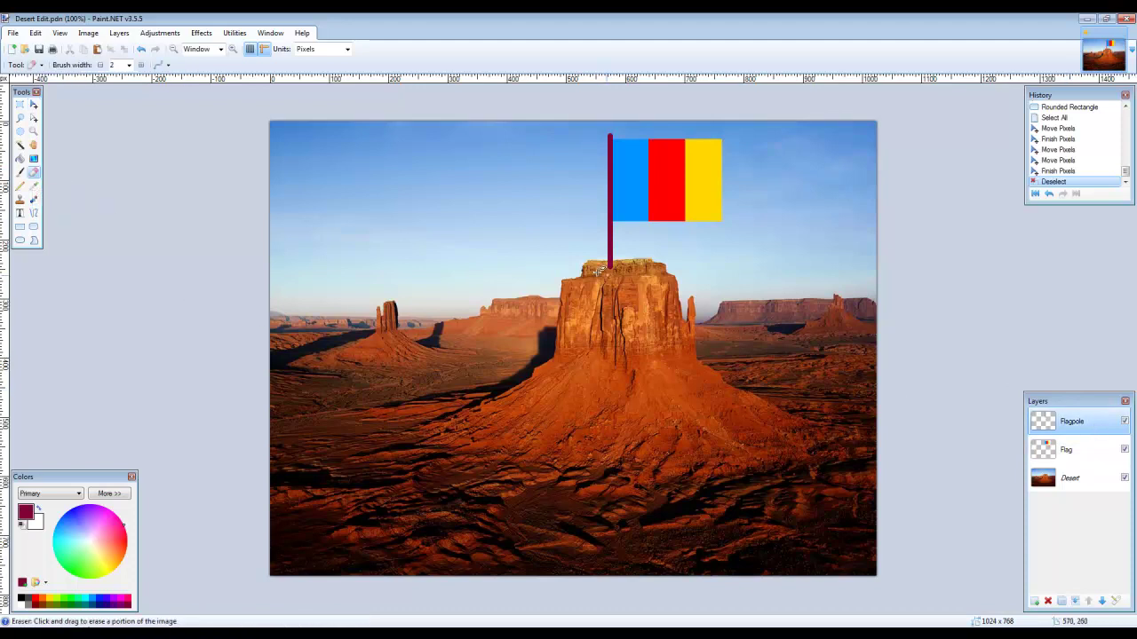
click(141, 66)
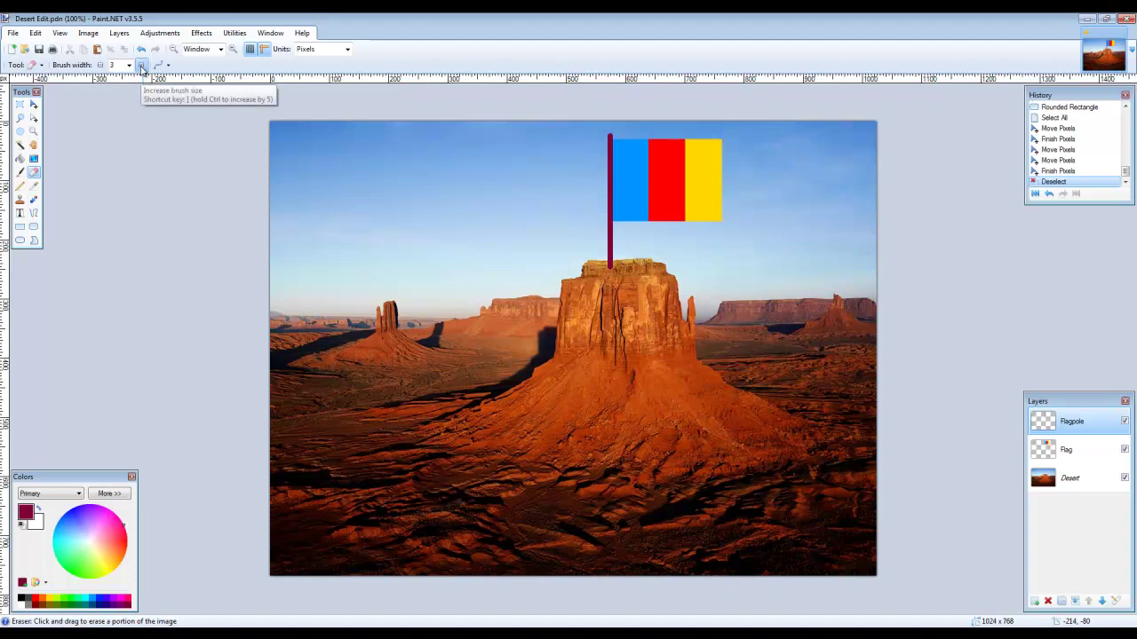
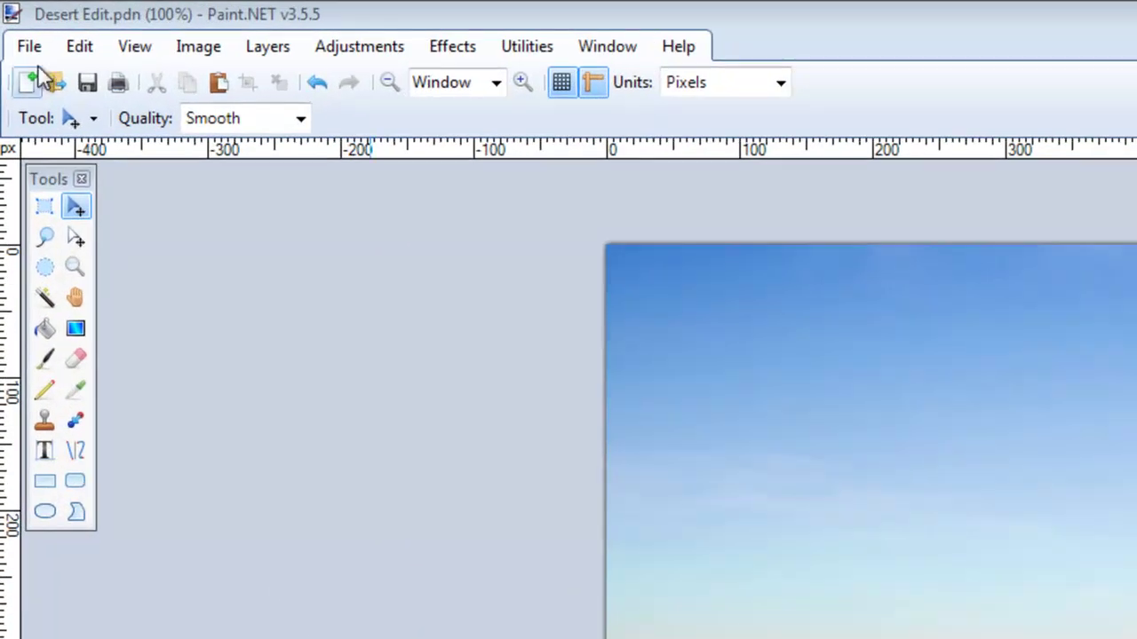
Open the photo Koala Edit.jpg from the My Photos folder as a second image.
click(27, 50)
click(59, 110)
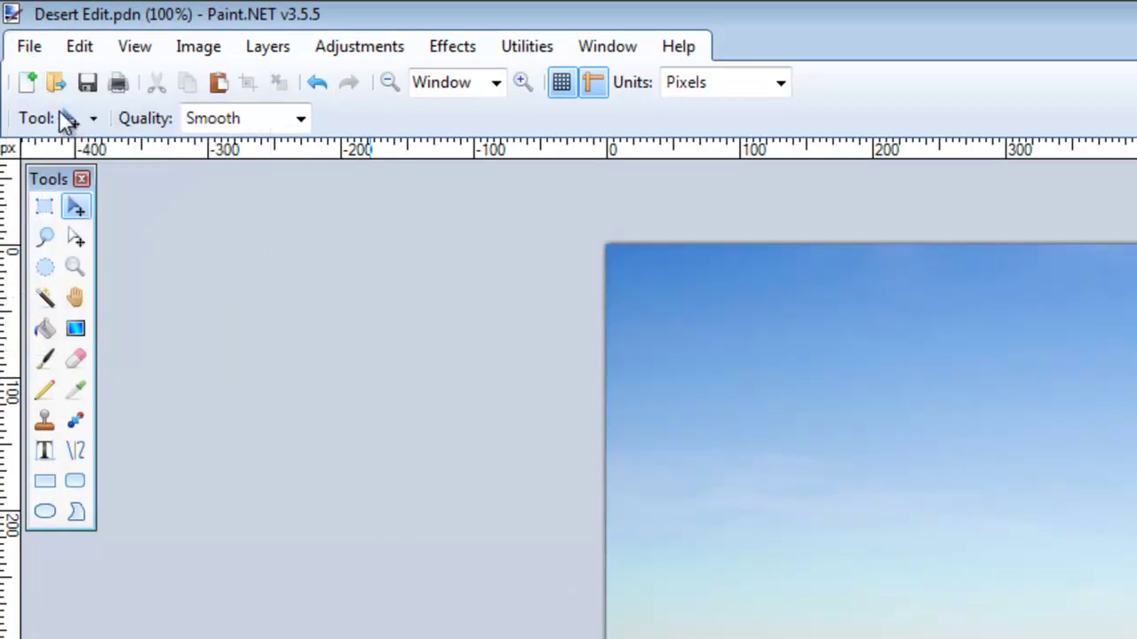
click(702, 238)
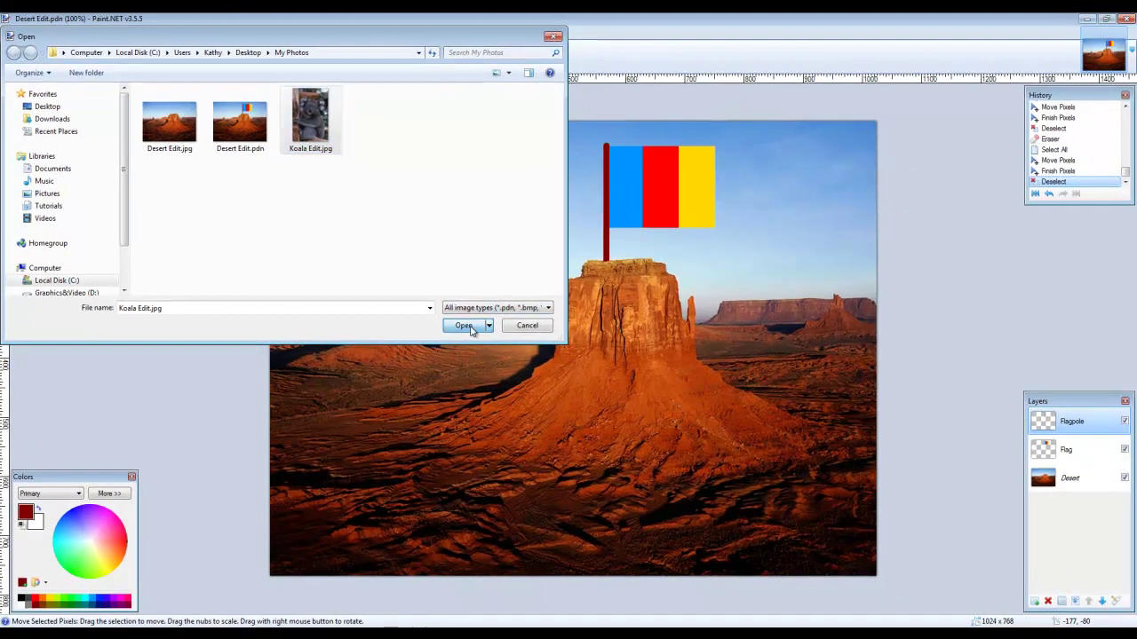
click(476, 333)
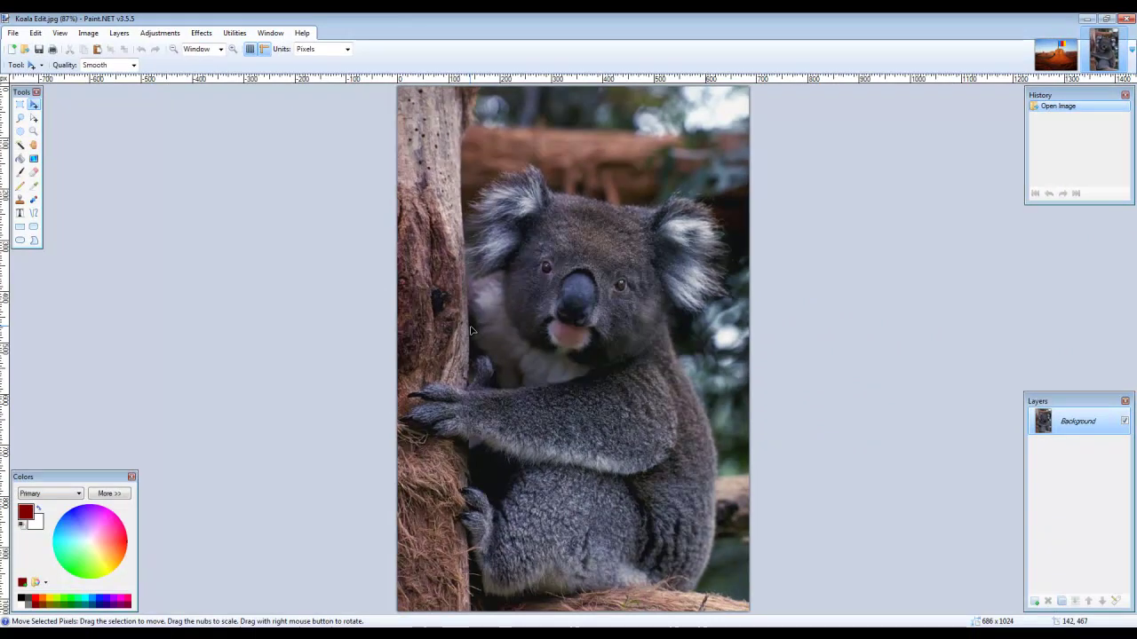
Select the entire koala photo and copy it.
key(ctrl+a)
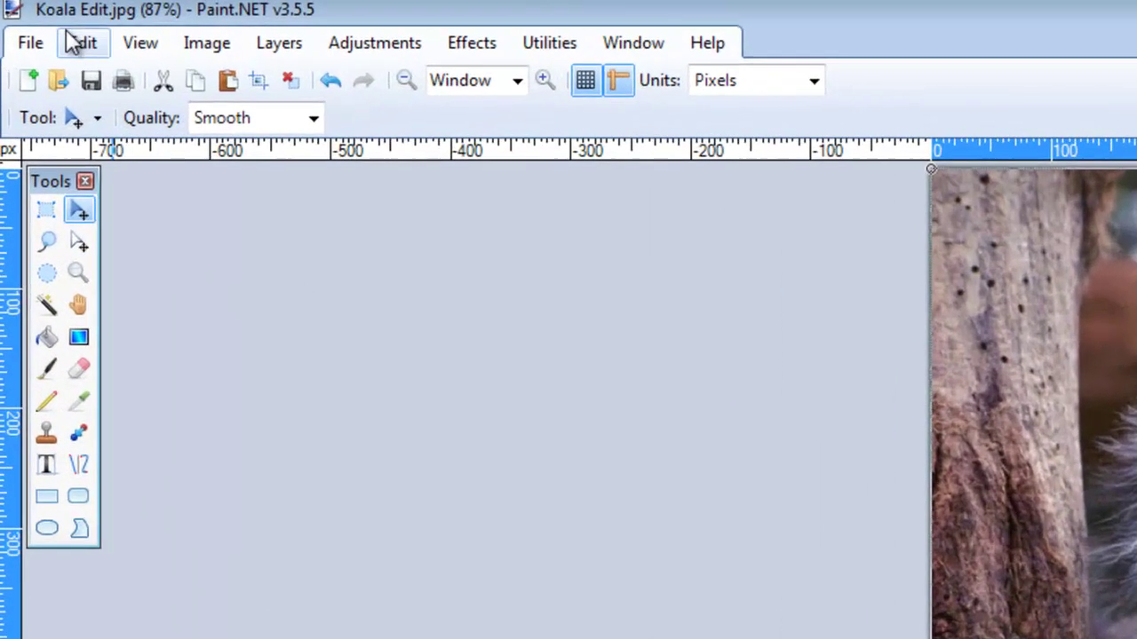
click(33, 31)
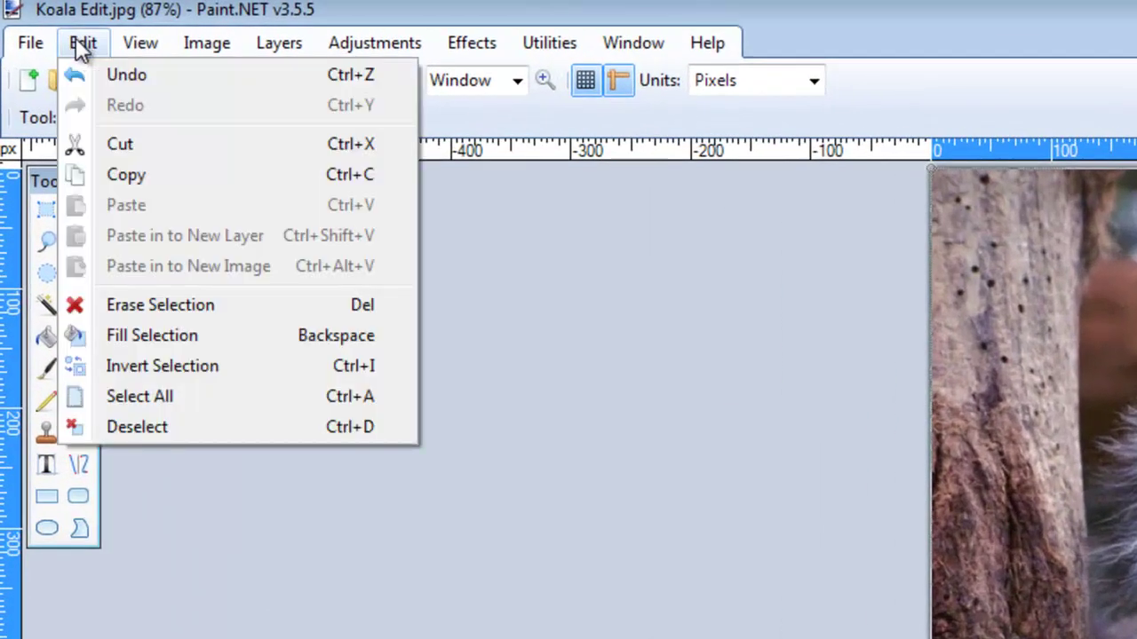
click(137, 181)
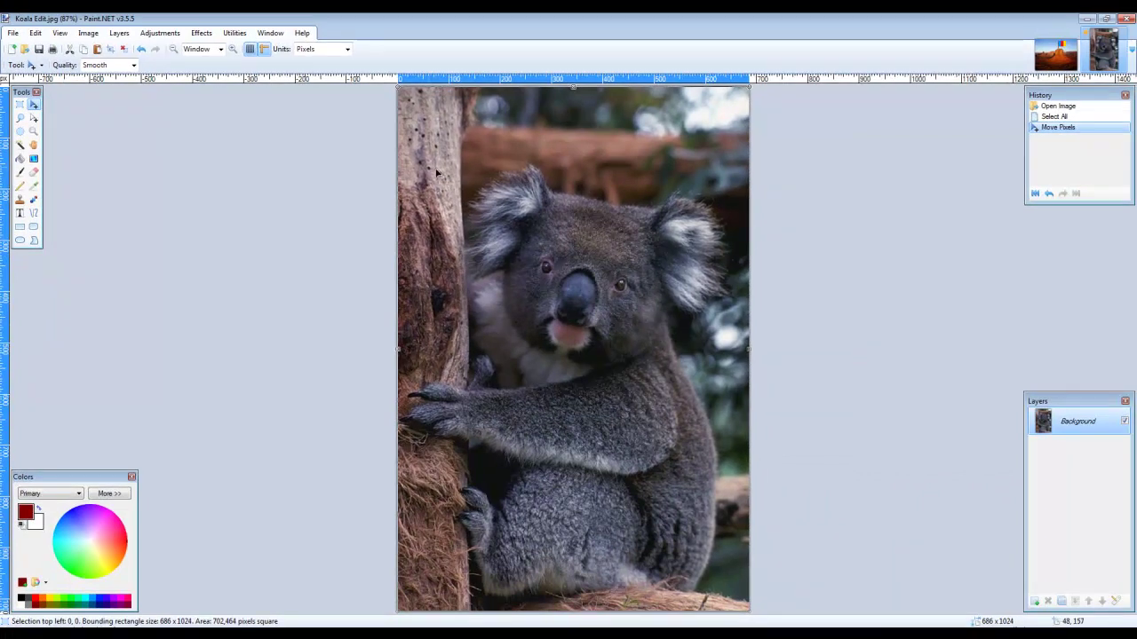
Return to Desert Edit.pdn and paste the koala photo into a new layer, keeping the canvas size.
click(1074, 49)
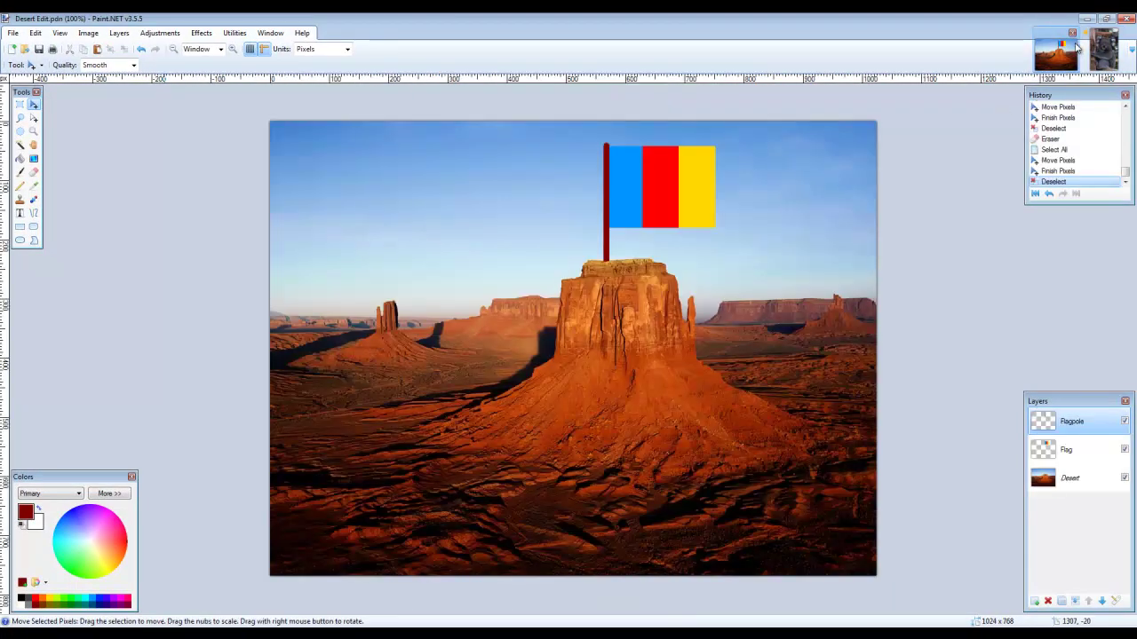
click(34, 34)
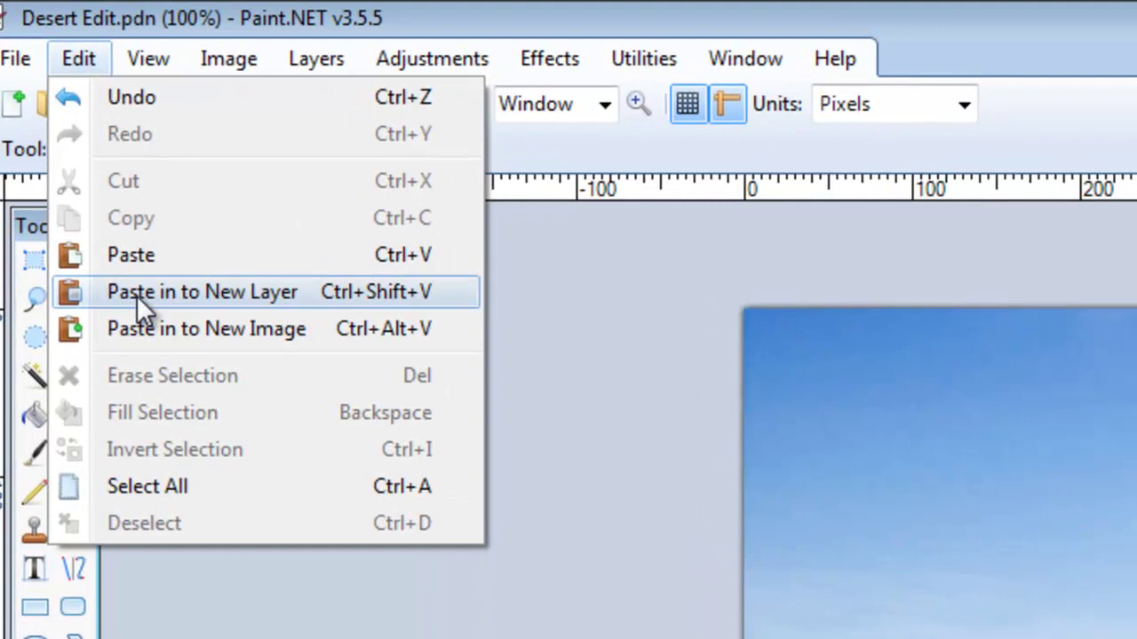
click(136, 296)
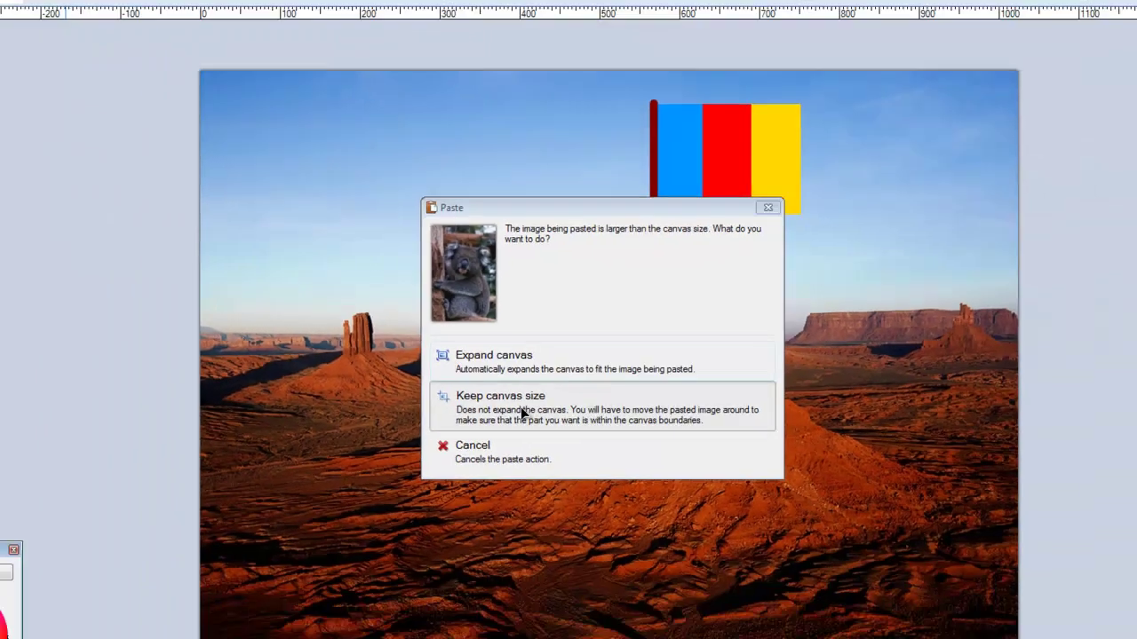
click(549, 486)
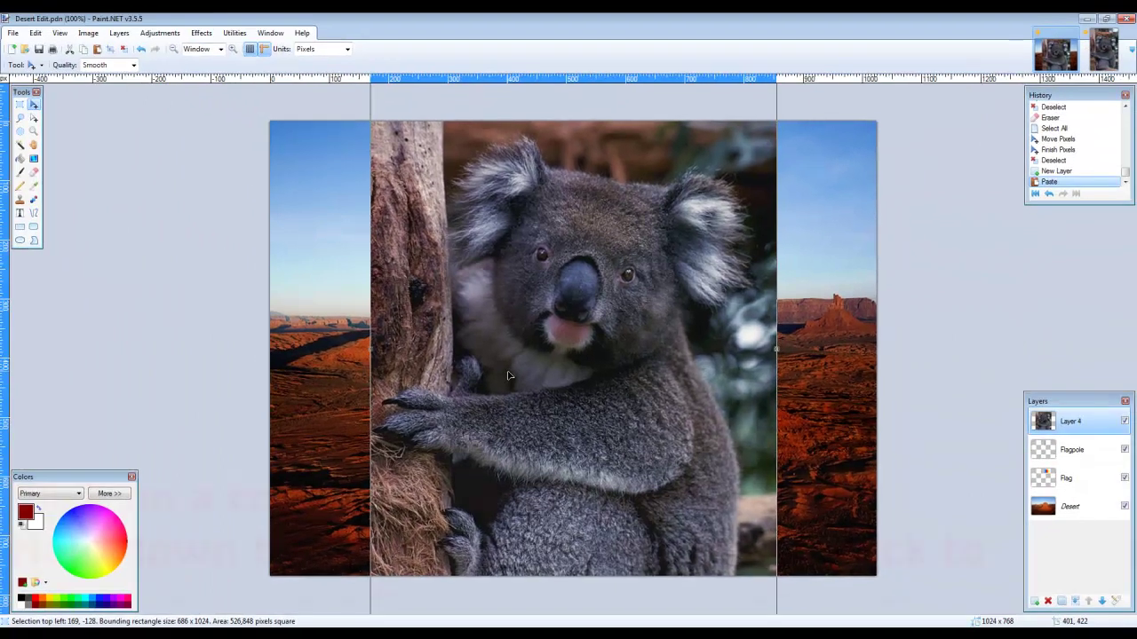
Scale the pasted koala down proportionally to about 118 x 176 px, place it on top of the large butte, and deselect it.
drag(507, 376, 514, 484)
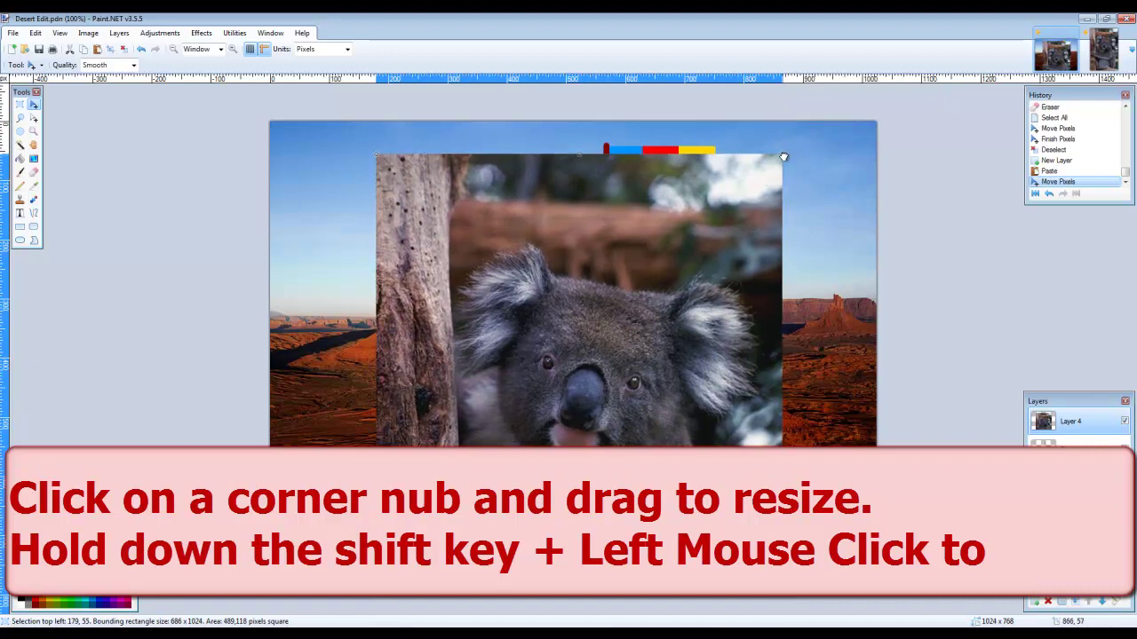
drag(780, 160, 498, 255)
drag(454, 335, 644, 239)
drag(685, 158, 655, 202)
drag(640, 240, 644, 197)
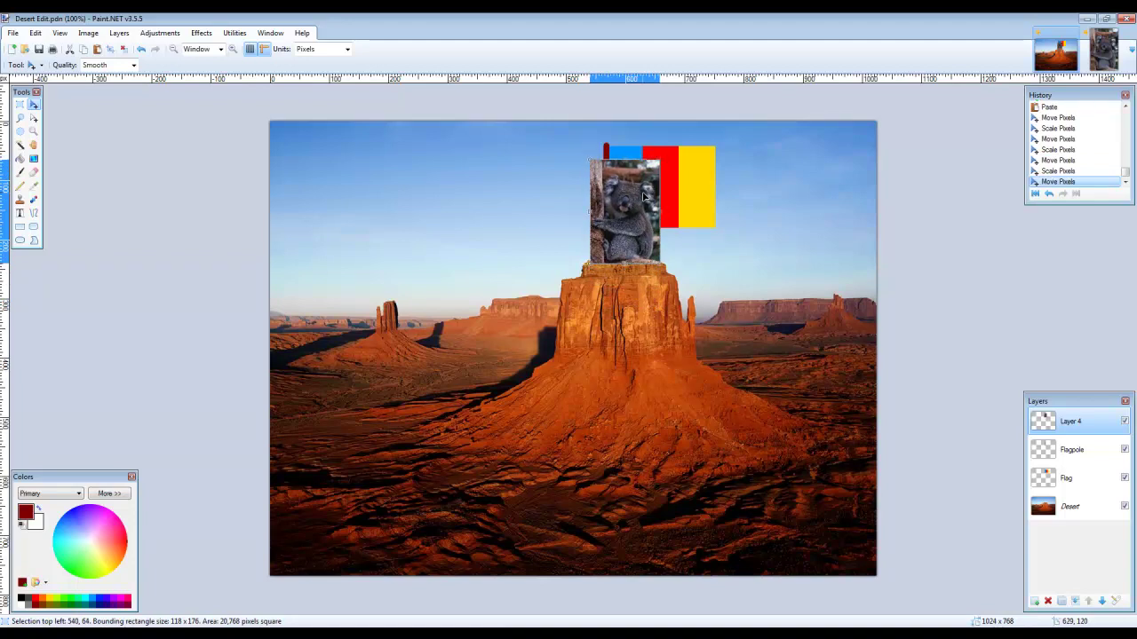
key(ctrl+d)
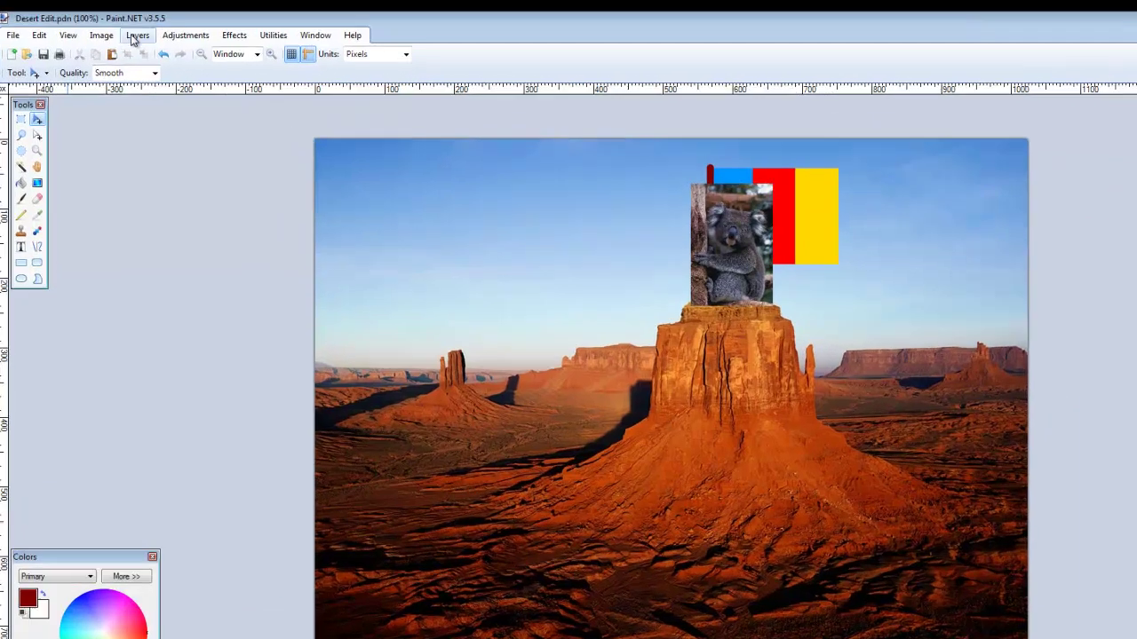
Flip the koala layer horizontally and duplicate it to keep a backup copy.
click(119, 33)
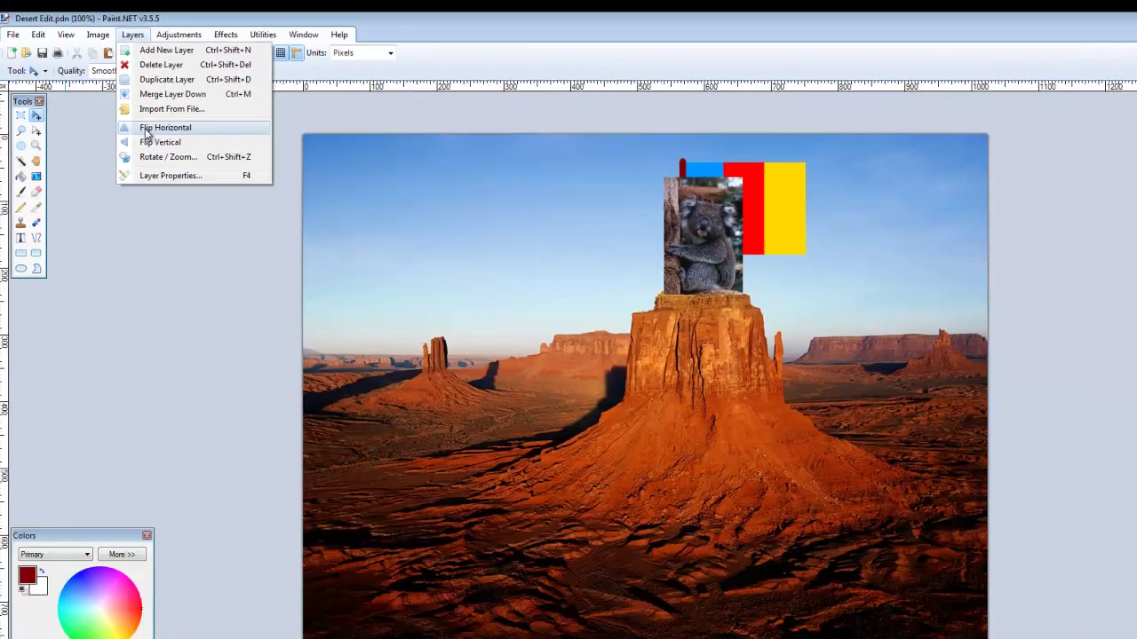
click(365, 269)
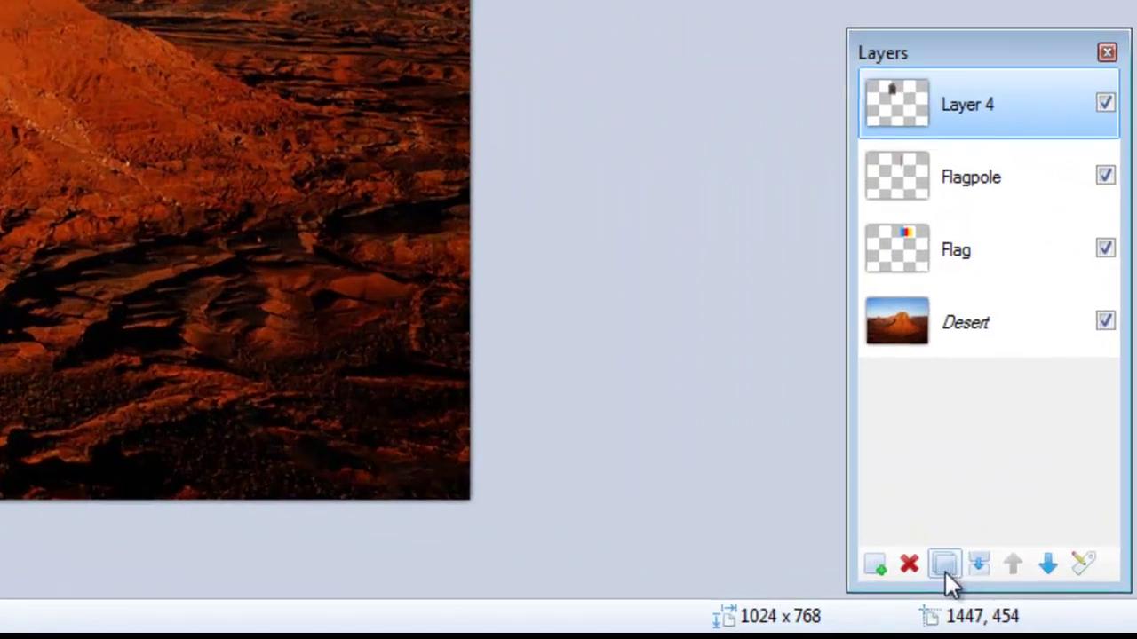
click(944, 565)
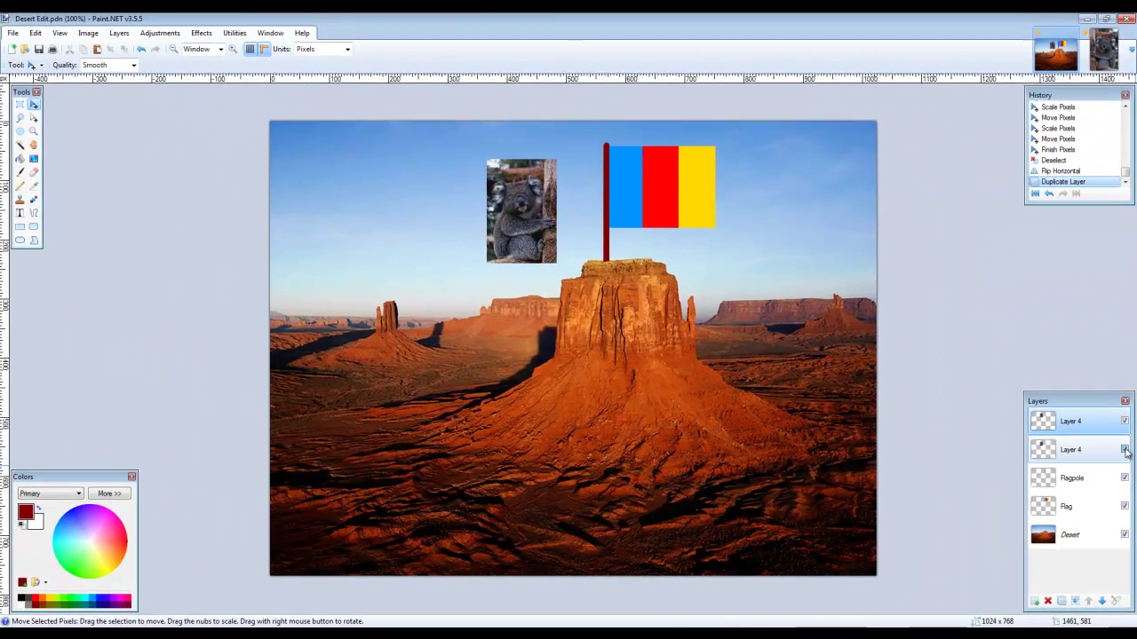
Hide the lower koala copy and the Flagpole, Flag and Desert layers, leaving only the top koala layer visible.
click(1107, 201)
click(1124, 479)
click(1124, 506)
click(1124, 536)
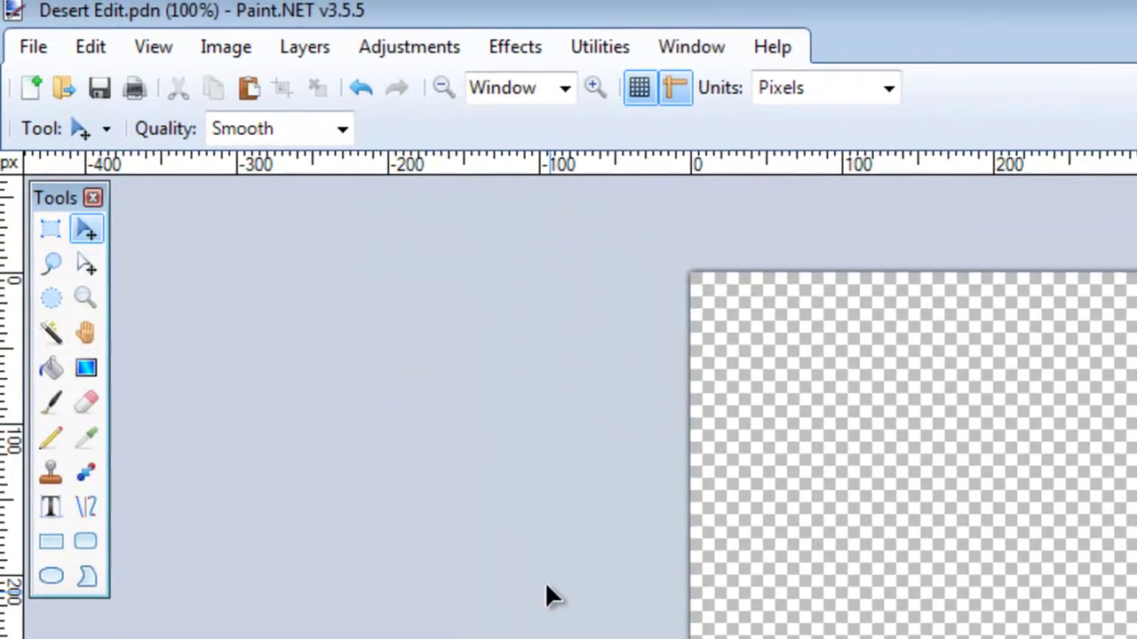
Erase a thin outline with a brush width of 2 along the koala's head, tree-side ear, chest and outstretched paw on the top layer.
click(84, 405)
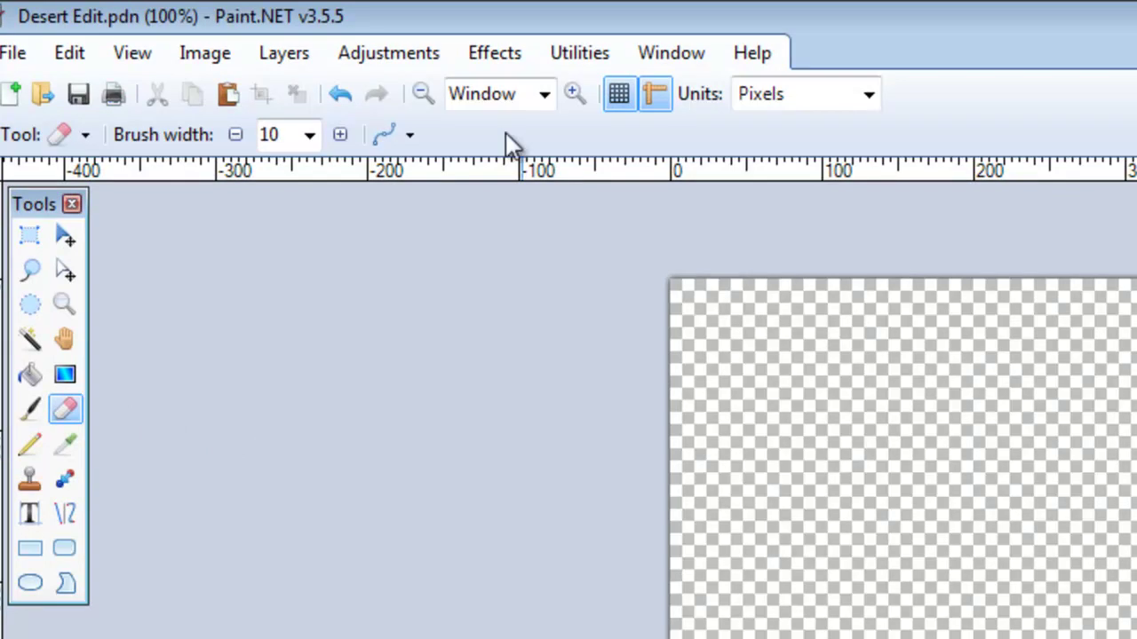
click(573, 94)
click(573, 94)
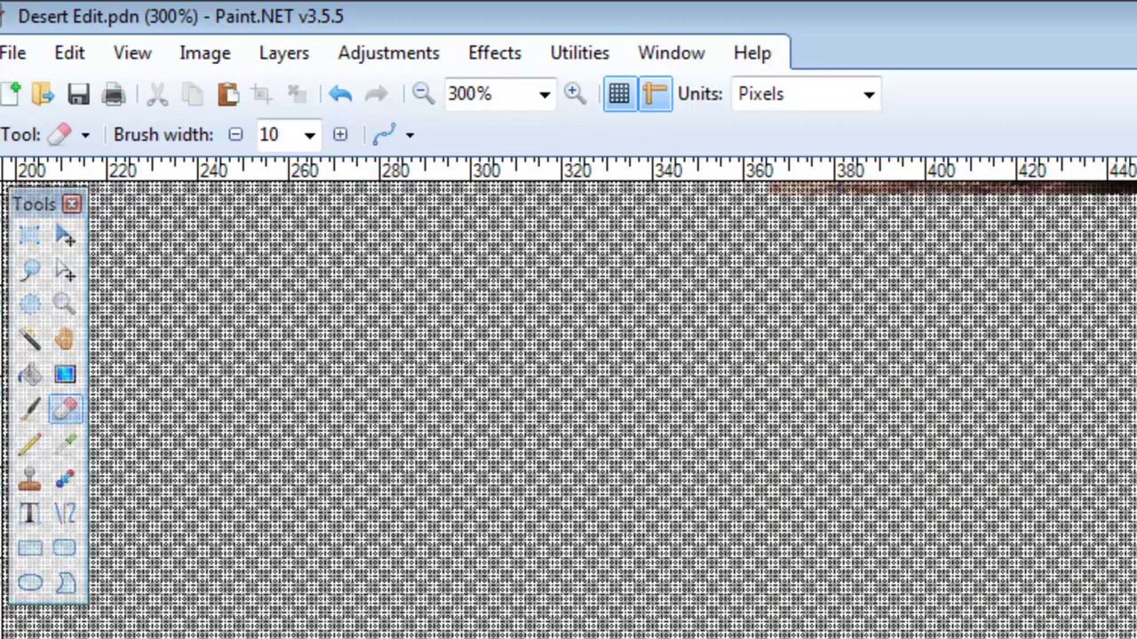
scroll(568, 409, up, 8)
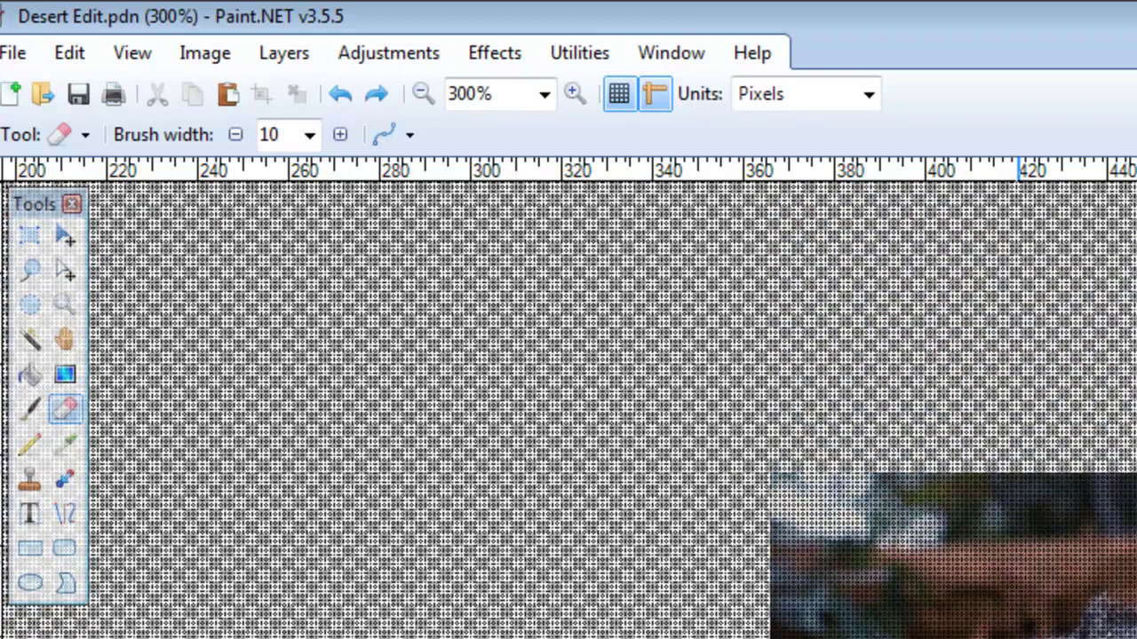
click(573, 94)
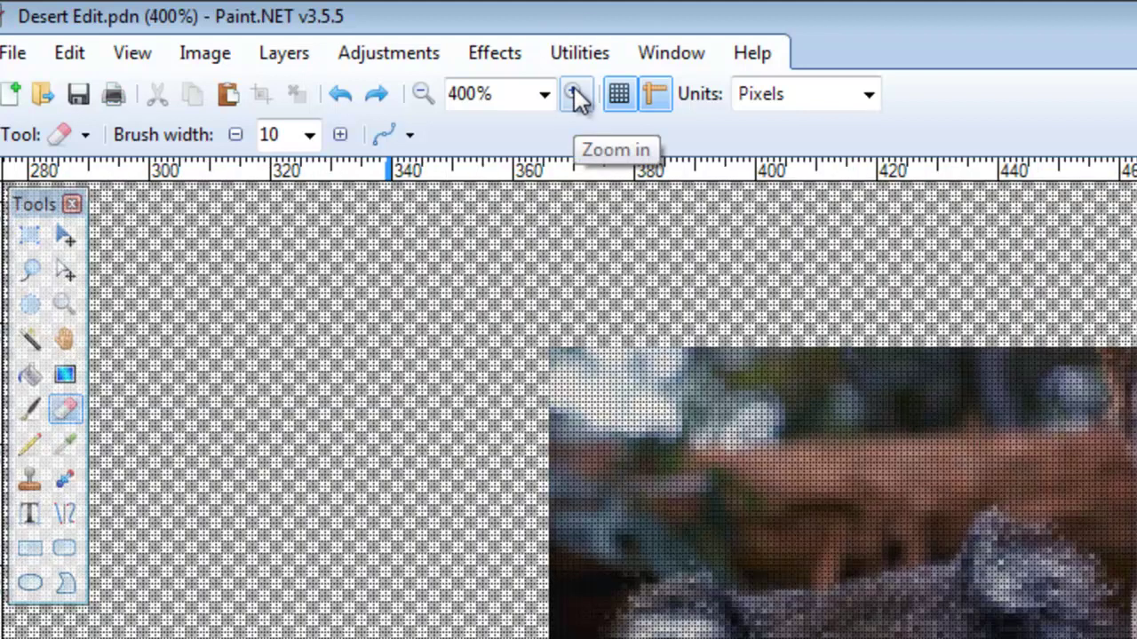
click(573, 94)
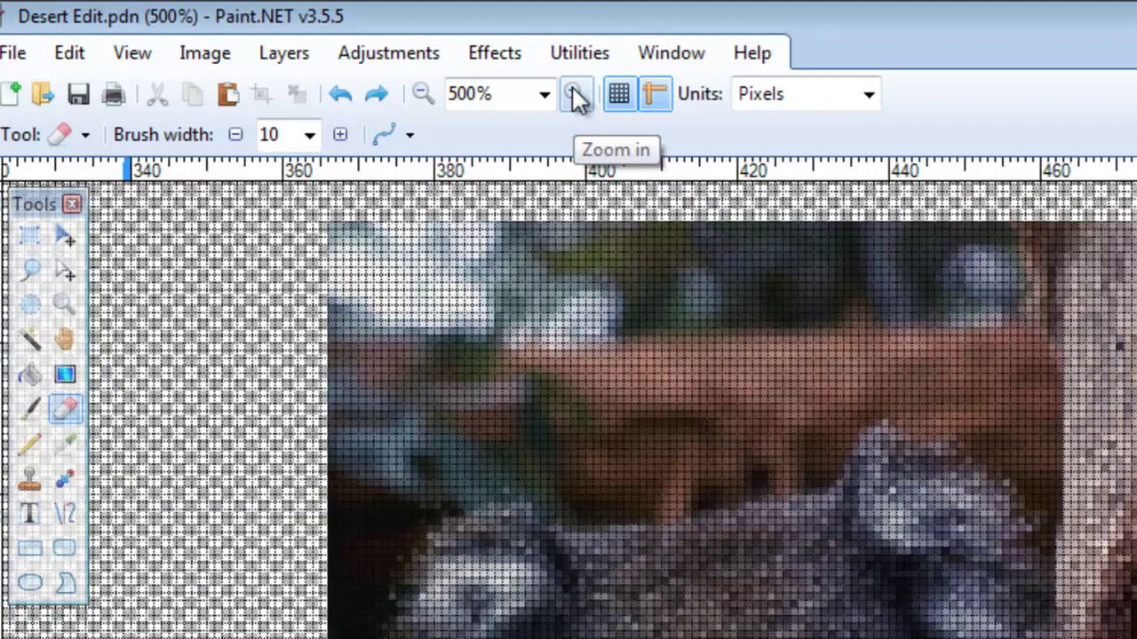
click(573, 95)
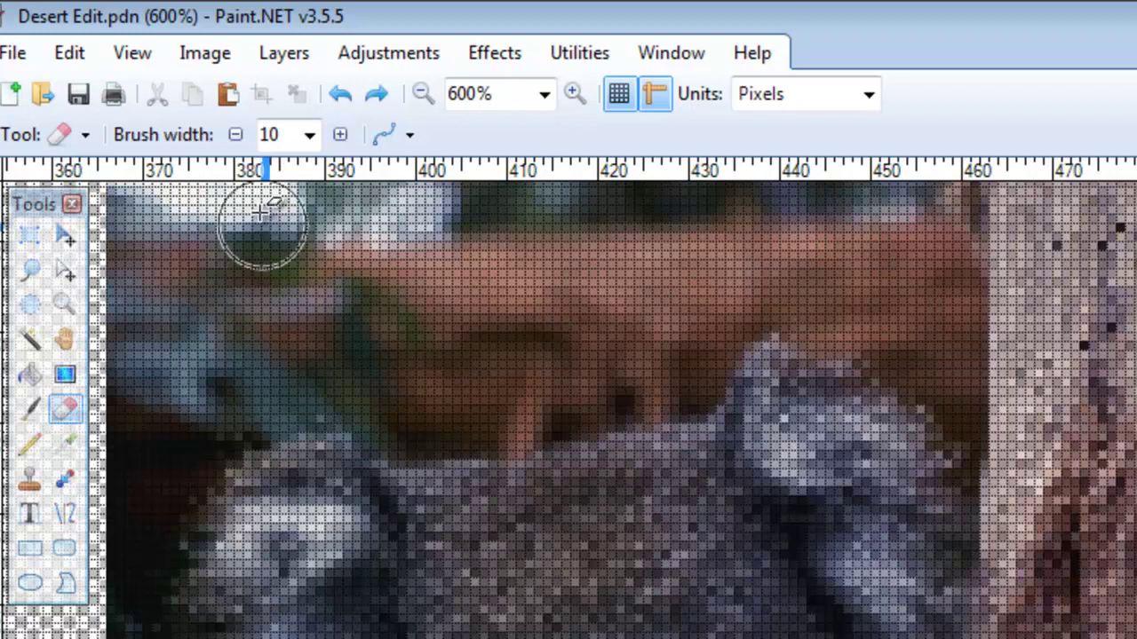
click(237, 136)
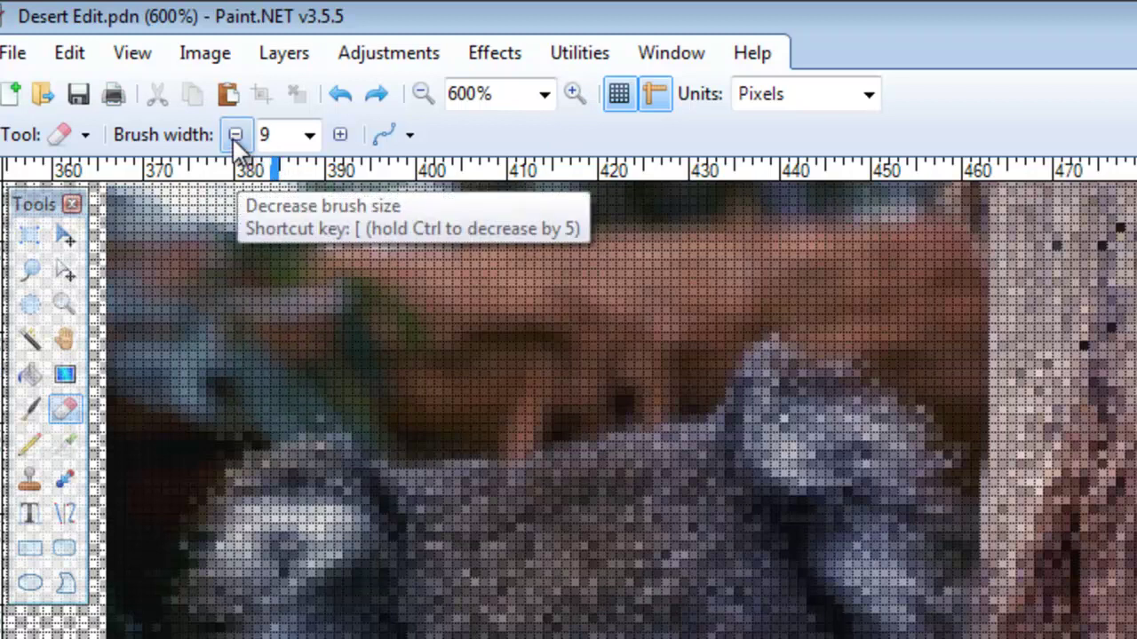
click(236, 136)
click(236, 136)
click(237, 136)
click(236, 136)
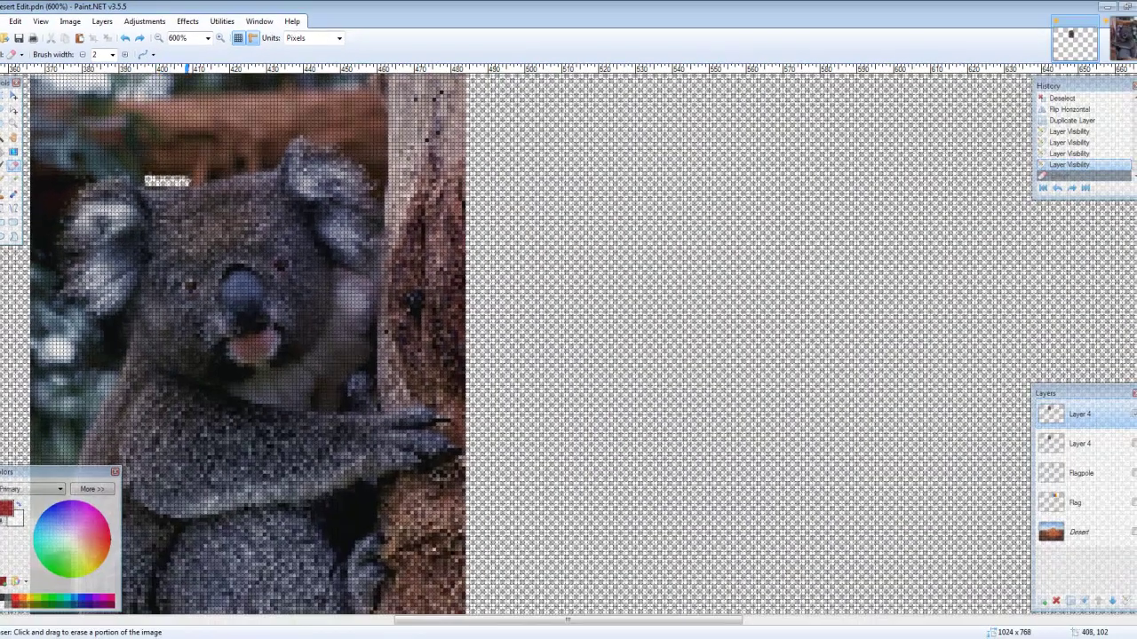
mouse_move(207, 181)
mouse_down()
mouse_move(284, 169)
mouse_move(307, 140)
mouse_move(390, 184)
mouse_move(400, 285)
mouse_move(389, 300)
mouse_move(388, 376)
mouse_move(379, 365)
mouse_move(462, 439)
mouse_move(391, 483)
mouse_up()
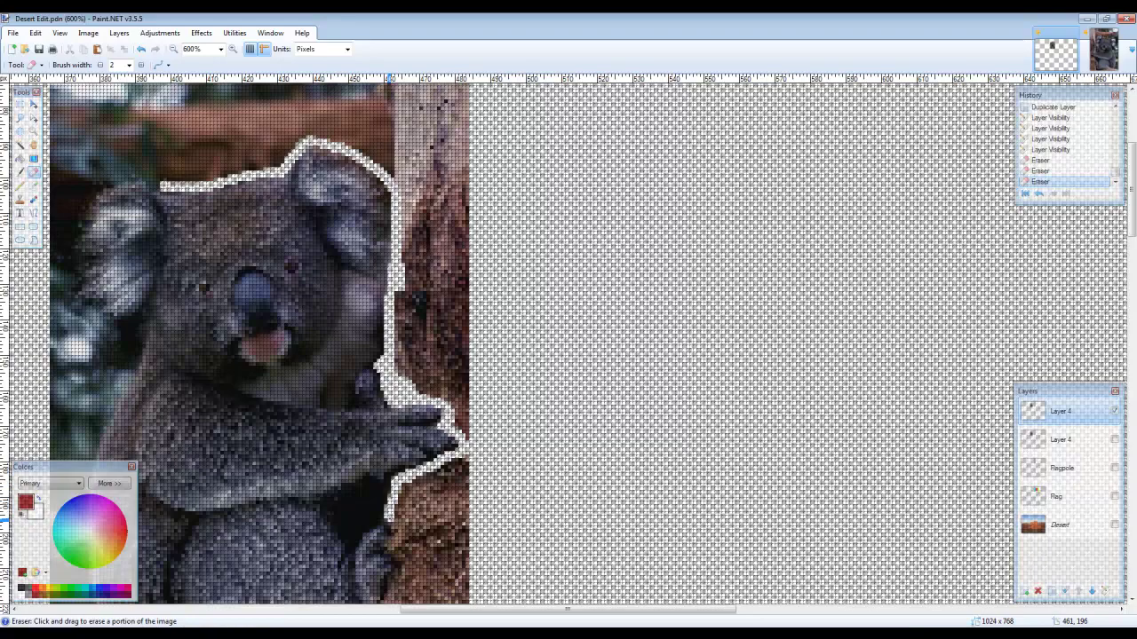
drag(389, 513, 401, 519)
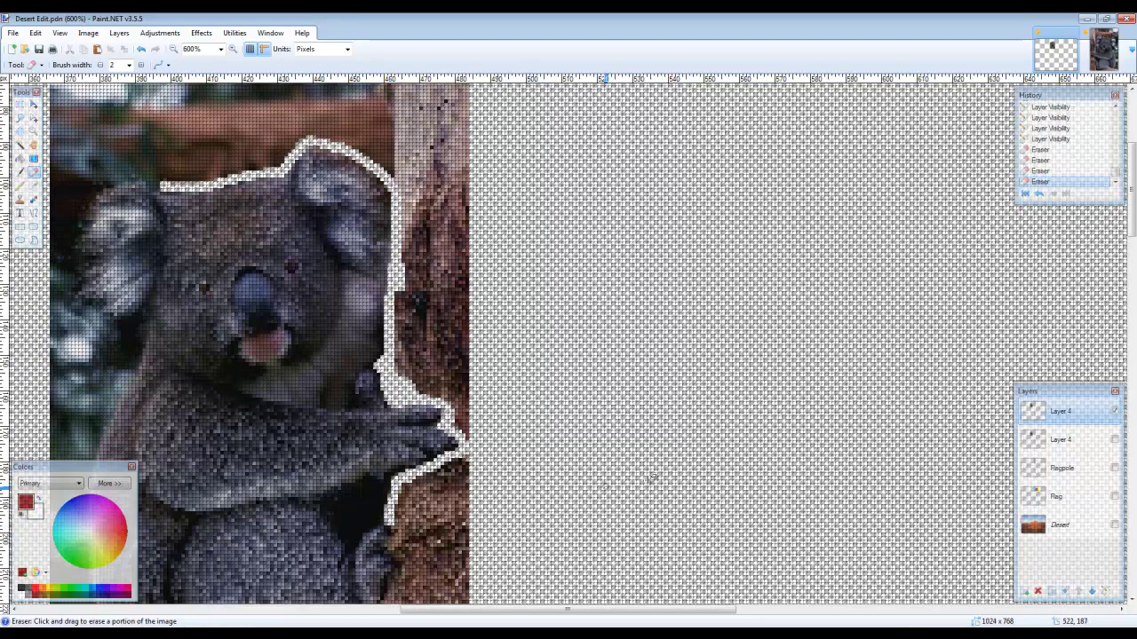
Continue the thin erased outline around the koala's foot, underside and back.
drag(1132, 230, 1132, 255)
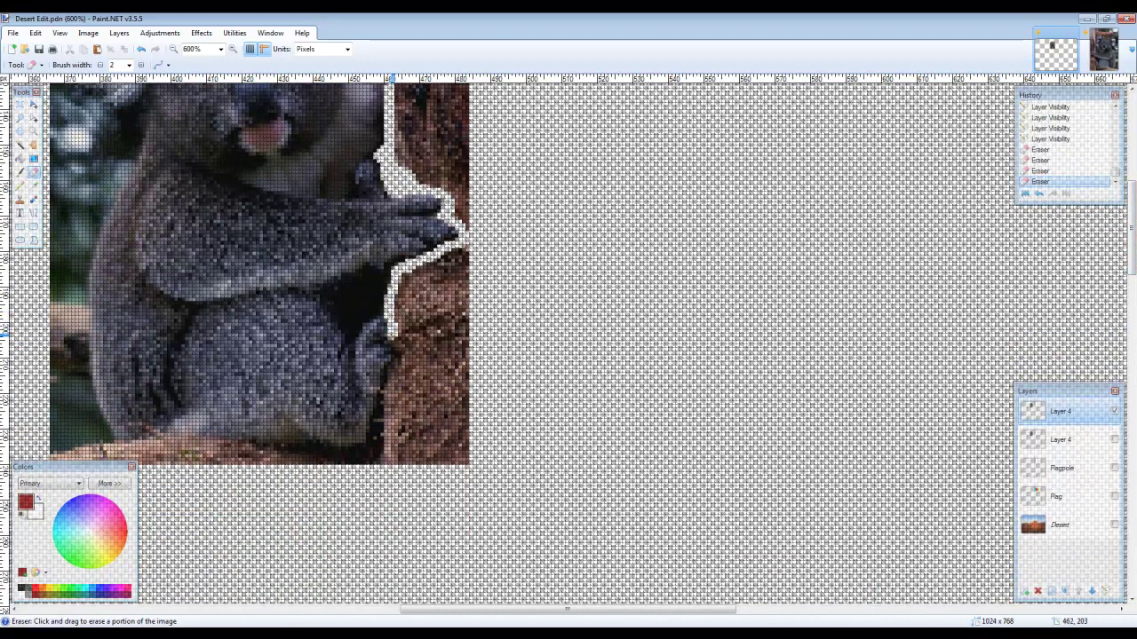
mouse_move(396, 356)
mouse_down()
mouse_move(343, 455)
mouse_move(174, 432)
mouse_move(105, 435)
mouse_move(86, 390)
mouse_move(86, 251)
mouse_move(107, 206)
mouse_move(155, 203)
mouse_move(115, 203)
mouse_move(133, 159)
mouse_move(152, 153)
mouse_move(192, 311)
mouse_move(151, 333)
mouse_move(105, 311)
mouse_move(96, 227)
mouse_move(164, 188)
mouse_move(191, 194)
mouse_move(215, 173)
mouse_move(361, 135)
mouse_move(435, 182)
mouse_move(441, 375)
mouse_move(486, 315)
mouse_move(486, 89)
mouse_move(392, 104)
mouse_move(462, 289)
mouse_move(360, 233)
mouse_move(72, 190)
mouse_move(324, 242)
mouse_move(131, 266)
mouse_move(134, 322)
mouse_move(86, 364)
mouse_move(82, 417)
mouse_move(227, 175)
mouse_up()
scroll(114, 65, down, 9)
Erase the remaining photo background around the koala's body with a brush width of 11, including the scraps beside its back.
mouse_move(236, 116)
mouse_down()
mouse_move(249, 249)
mouse_move(293, 284)
mouse_move(268, 335)
mouse_move(233, 595)
mouse_move(285, 525)
mouse_move(404, 524)
mouse_move(480, 552)
mouse_move(555, 528)
mouse_move(621, 257)
mouse_move(603, 365)
mouse_move(604, 483)
mouse_up()
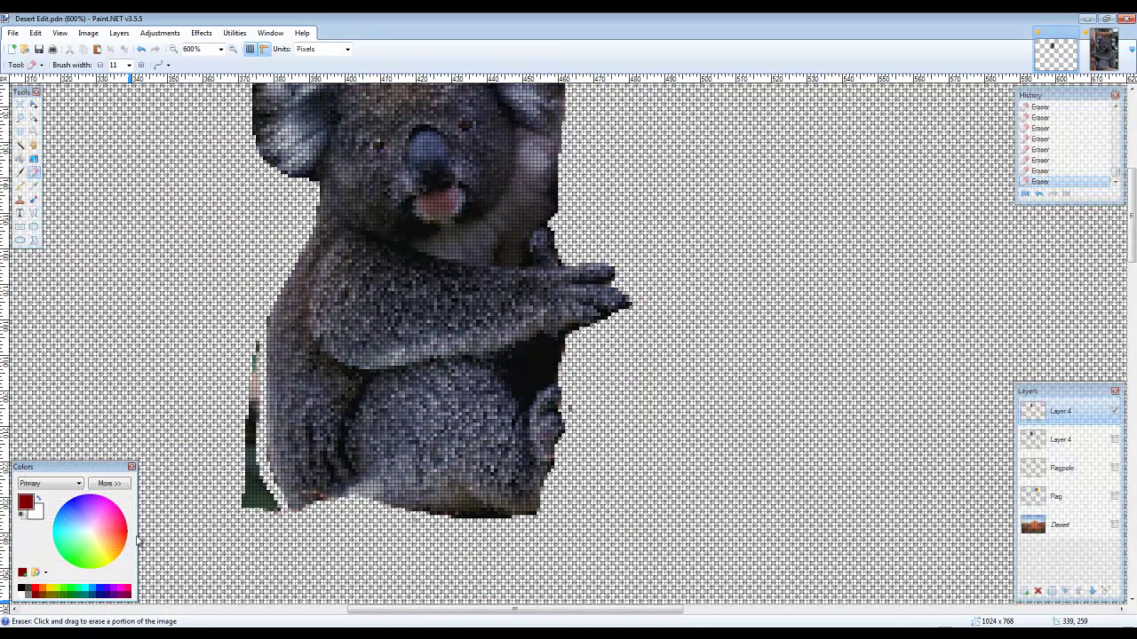
mouse_move(238, 538)
mouse_down()
mouse_move(266, 514)
mouse_move(261, 463)
mouse_up()
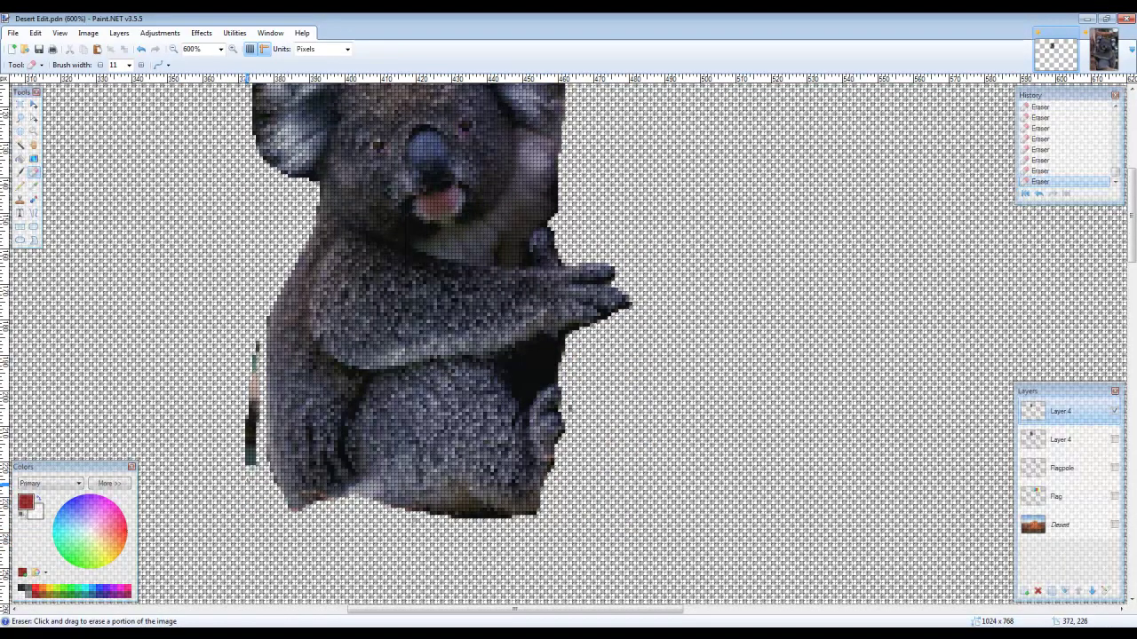
drag(236, 413, 241, 412)
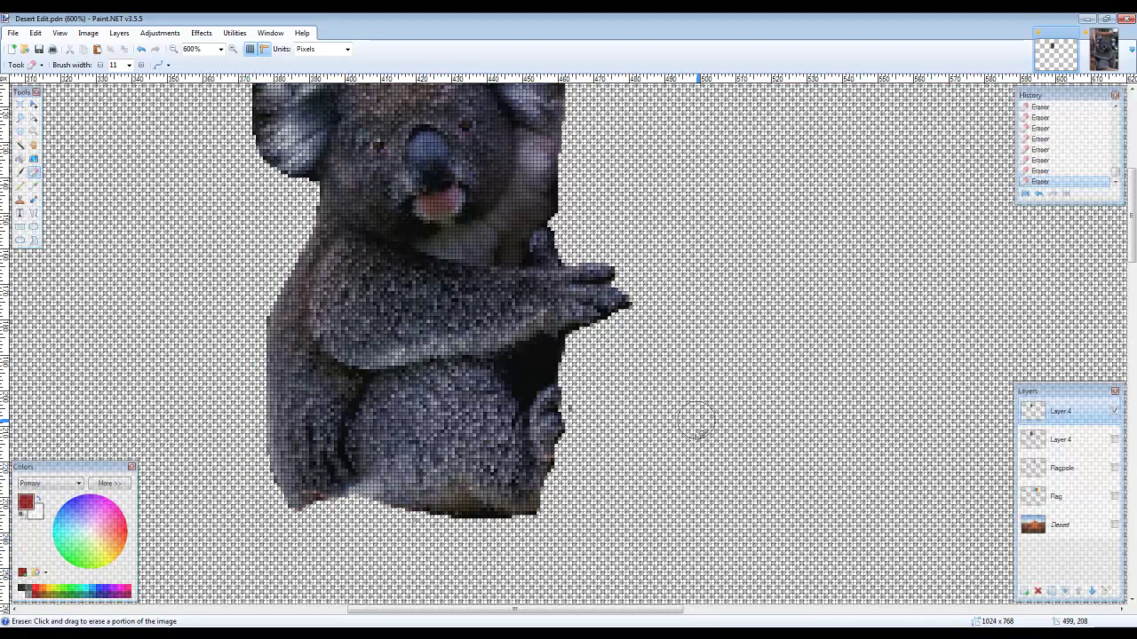
Delete the hidden lower koala copy layer and make the Flagpole, Flag and Desert layers visible again.
scroll(645, 430, up, 1)
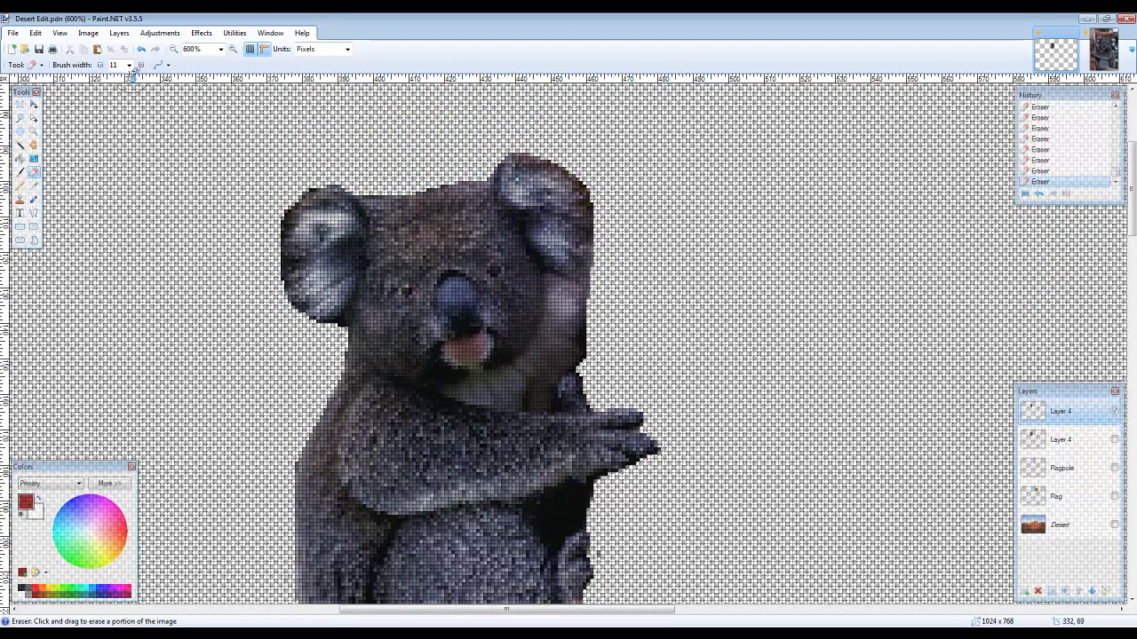
click(173, 50)
click(173, 50)
click(174, 50)
click(173, 50)
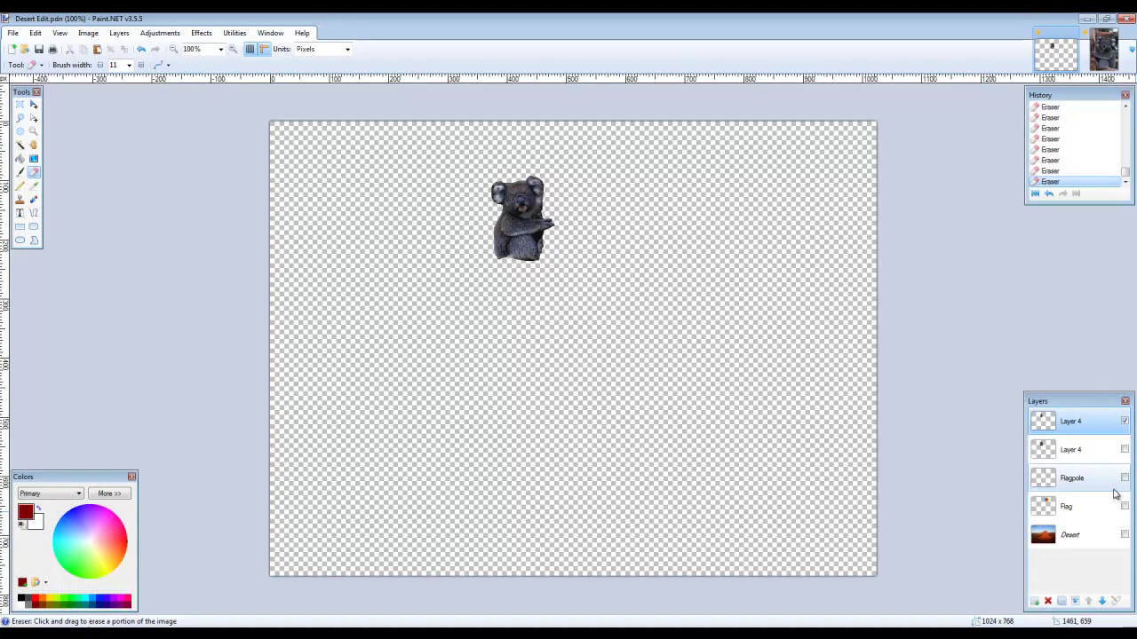
click(1085, 452)
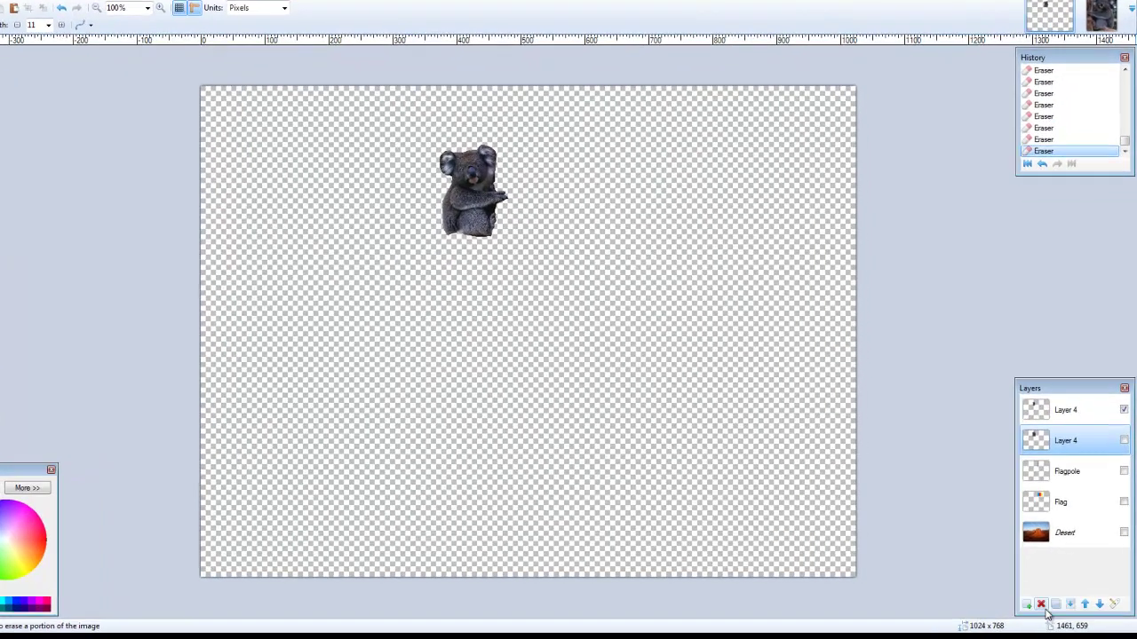
click(1033, 608)
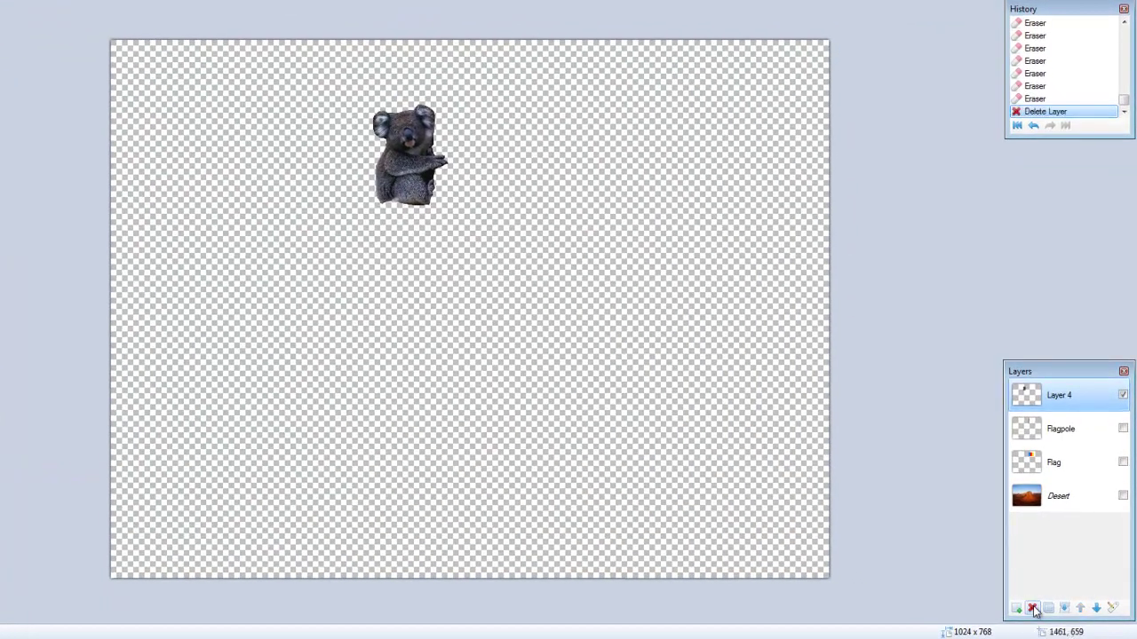
click(1122, 429)
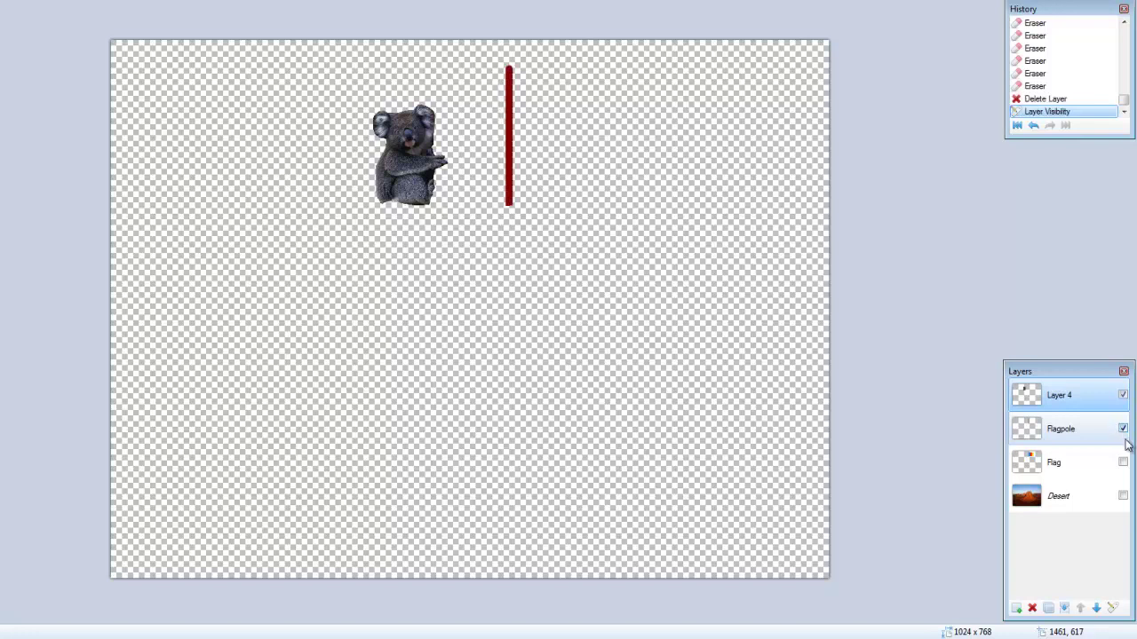
click(1124, 498)
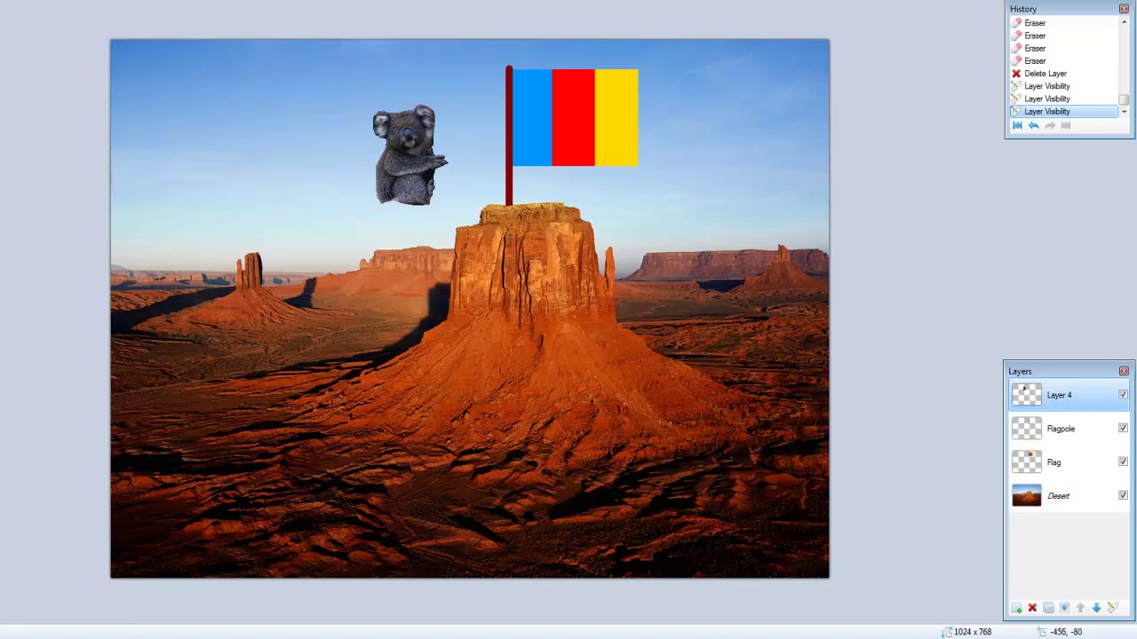
Move the koala, flagpole and flag on their own layers so the koala sits on the butte holding the pole, with the flag attached.
key(m)
drag(399, 178, 468, 182)
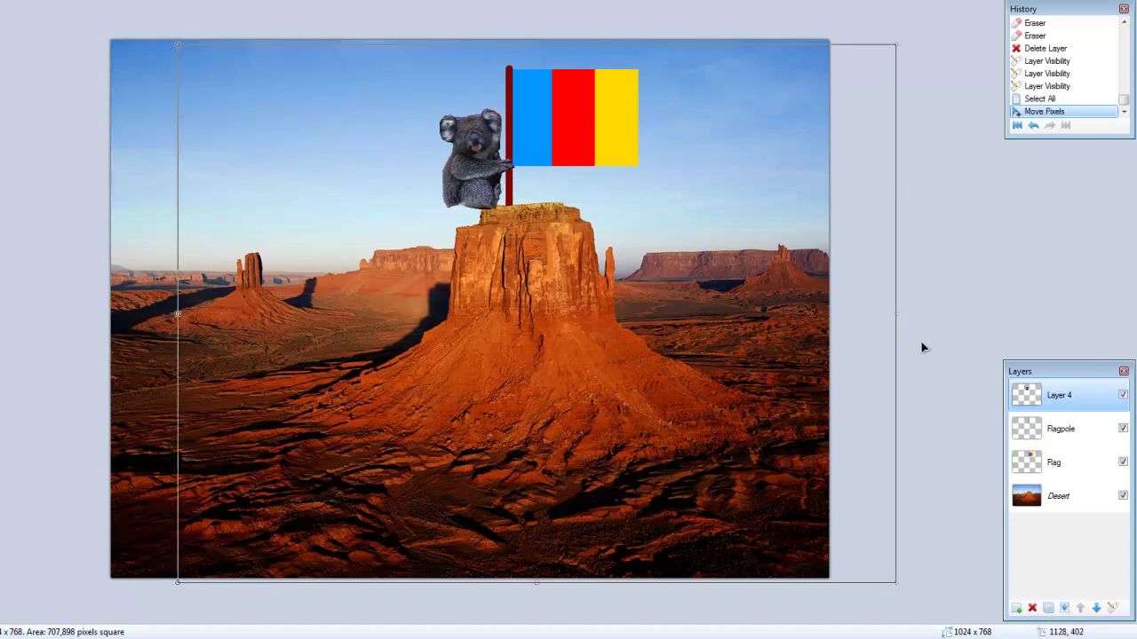
click(1037, 433)
drag(509, 206, 526, 206)
click(1055, 465)
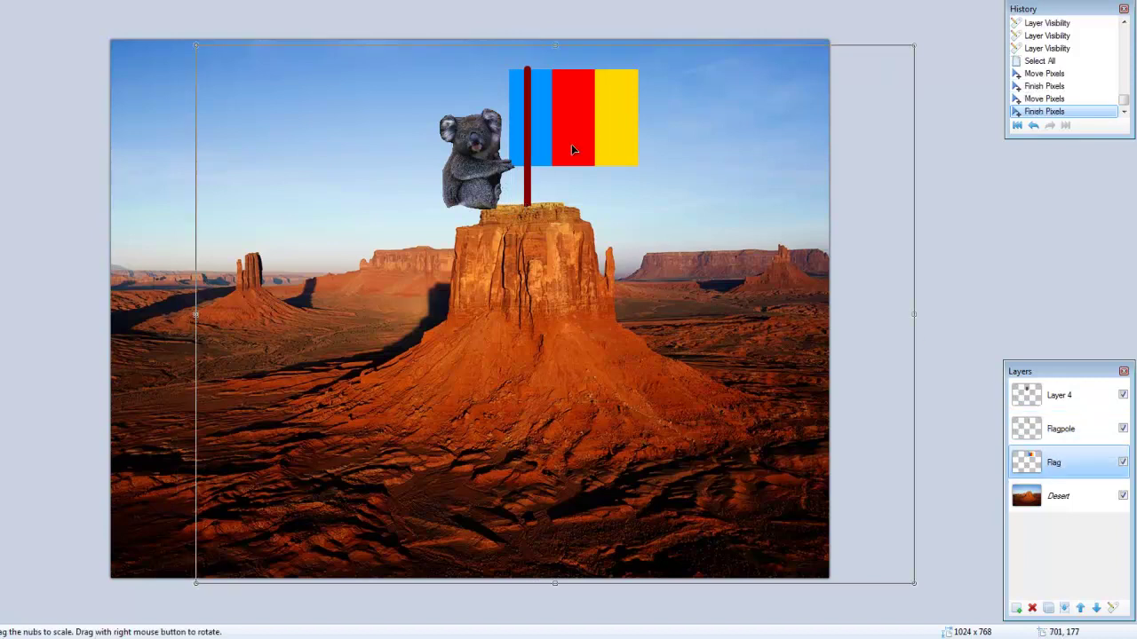
drag(562, 140, 584, 149)
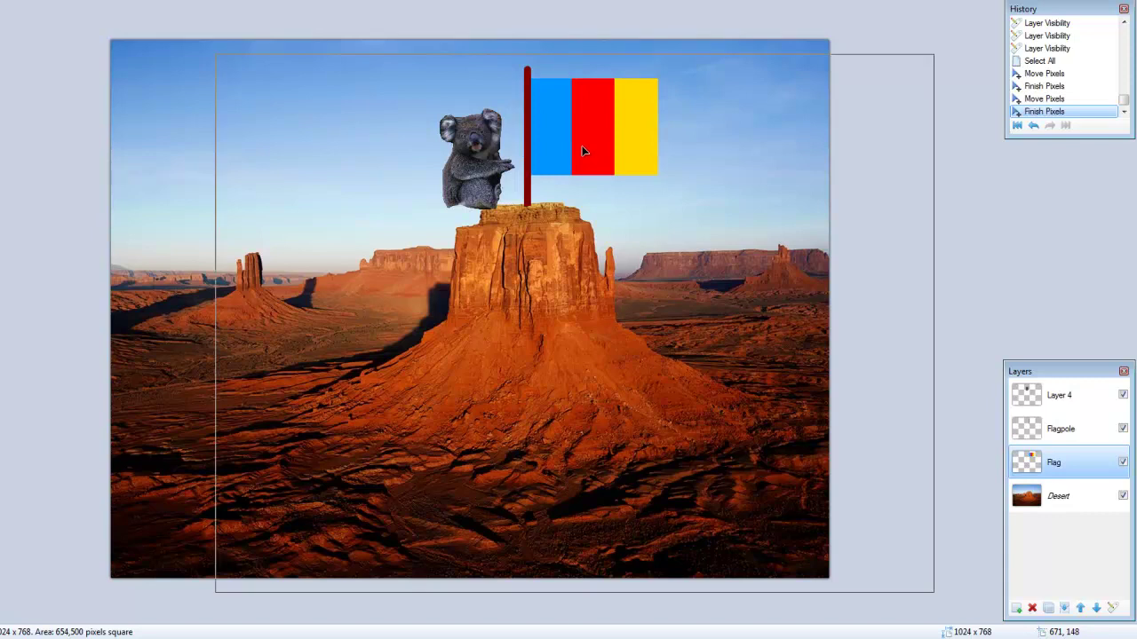
click(1037, 397)
drag(488, 193, 510, 202)
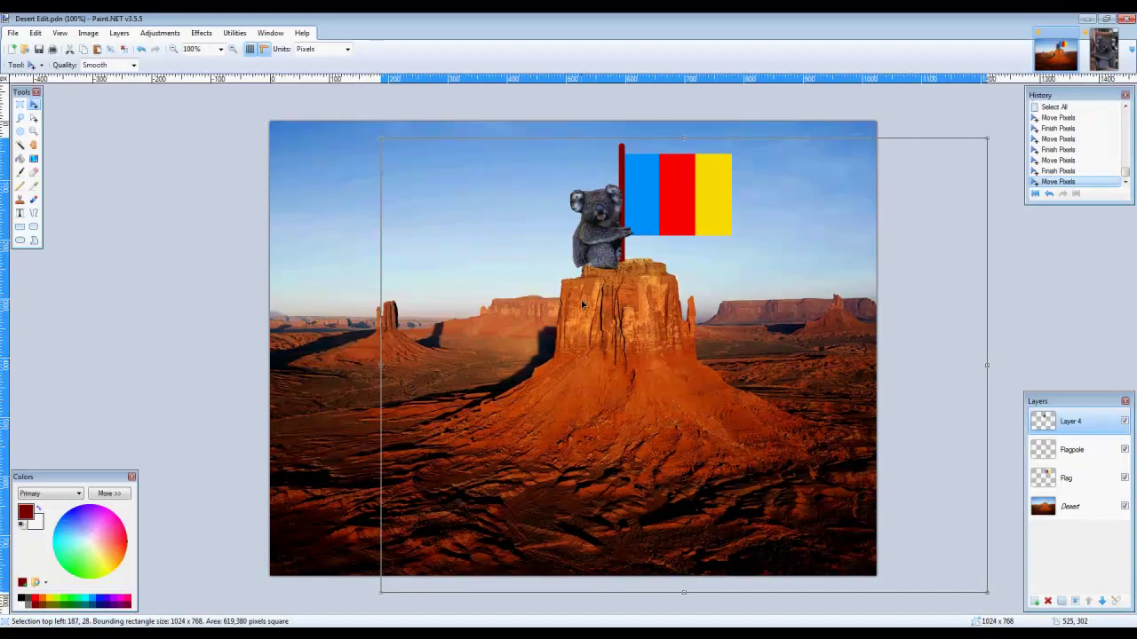
Erase along the koala's lower back, and nudge the flagpole, koala and flag slightly right on their own layers.
click(33, 171)
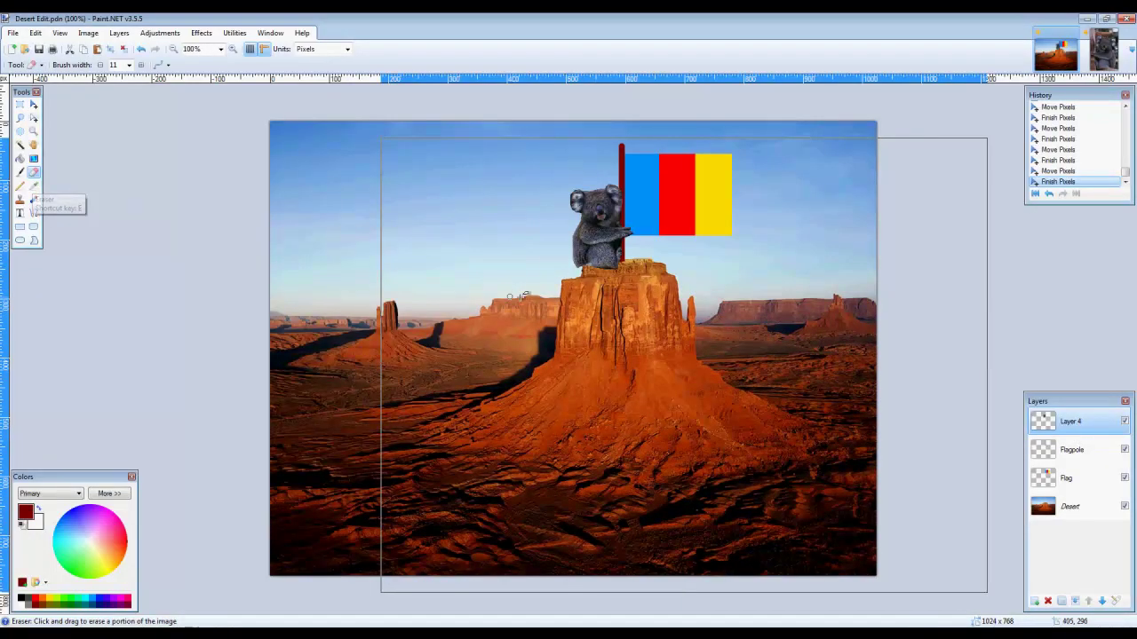
drag(573, 261, 560, 246)
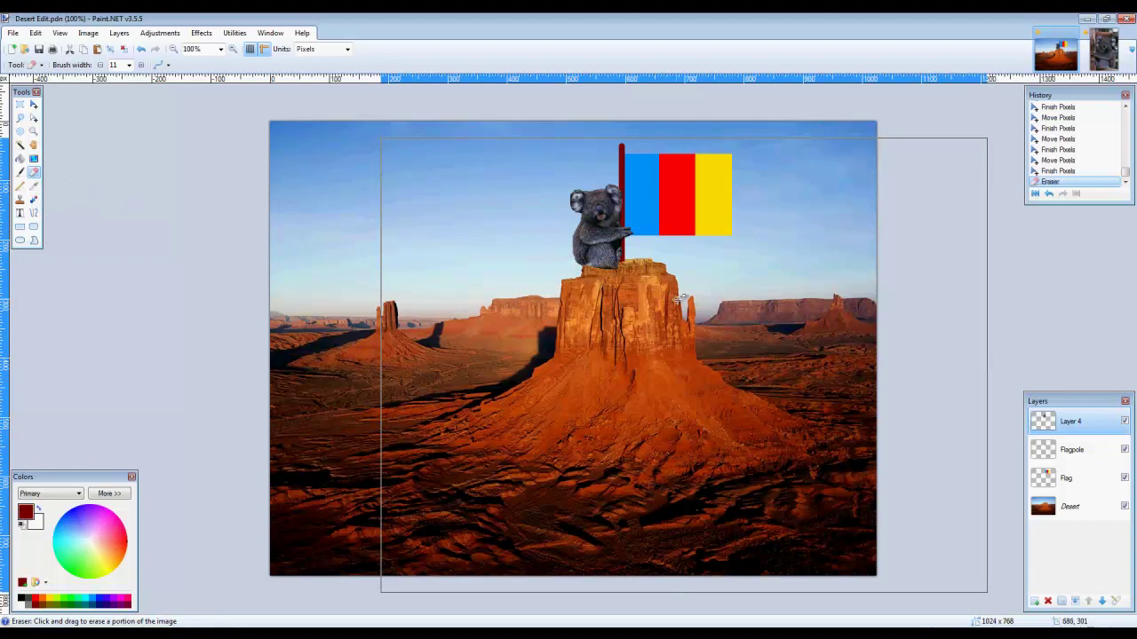
click(1072, 449)
click(33, 107)
drag(963, 382, 972, 382)
click(1070, 421)
drag(594, 255, 601, 256)
click(1065, 477)
drag(688, 227, 694, 222)
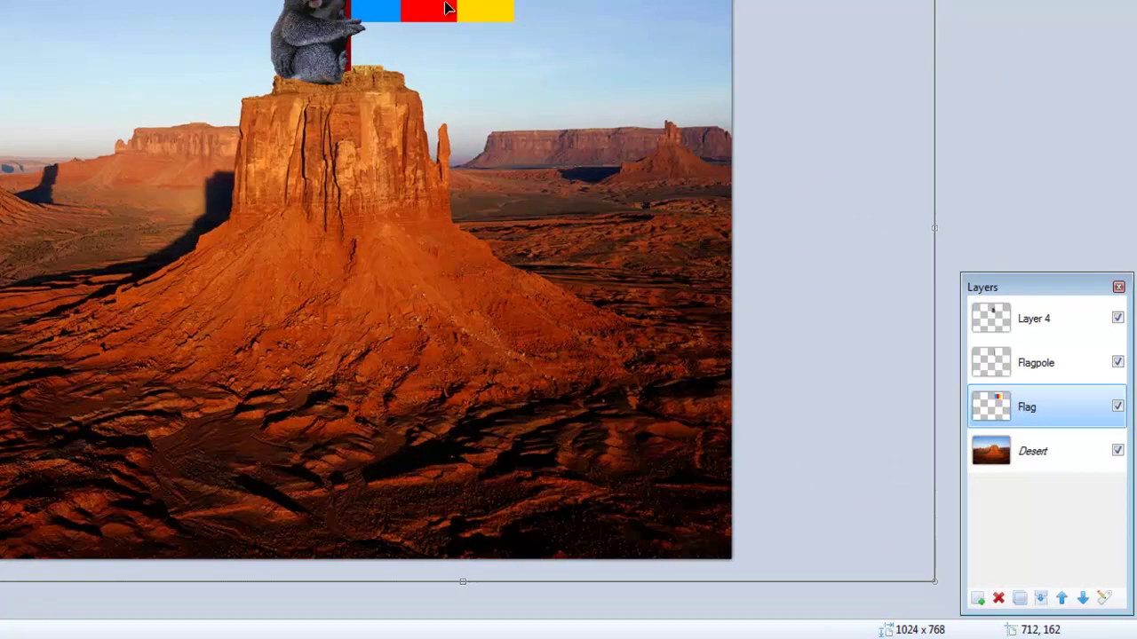
key(ctrl+d)
Rename Layer 4 as Koala and save the project.
double_click(1043, 323)
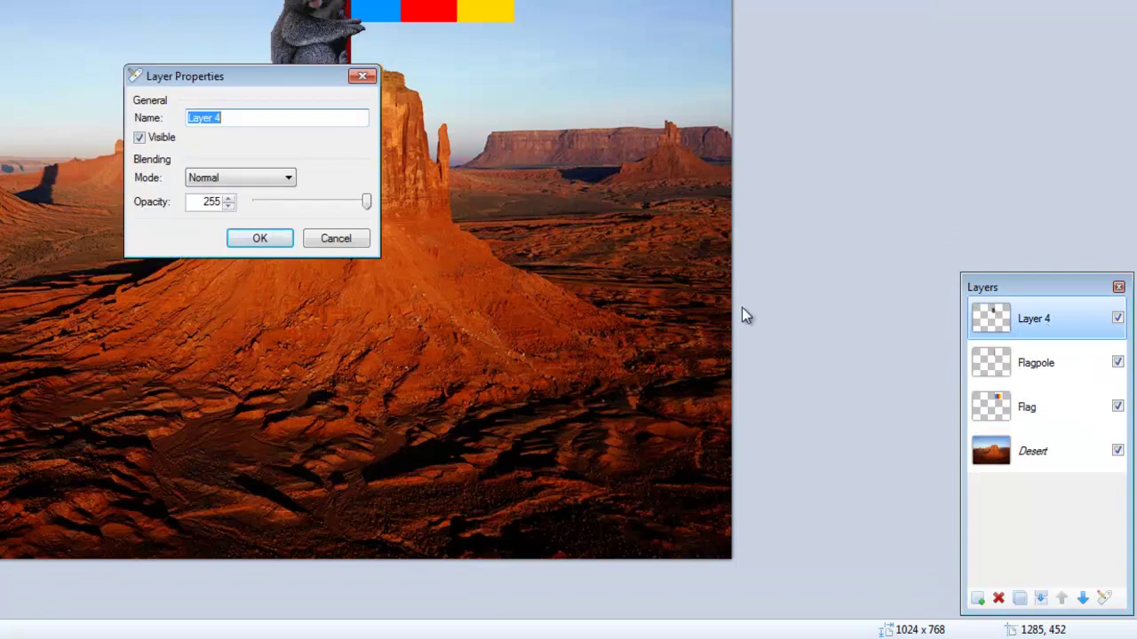
text(Koala)
click(275, 239)
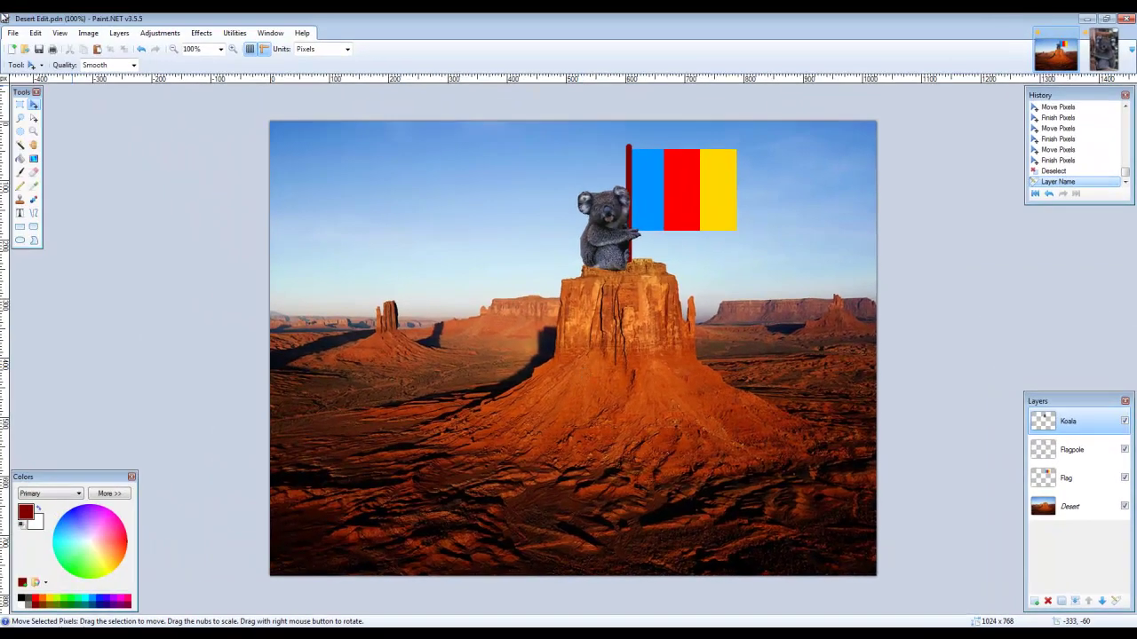
click(12, 32)
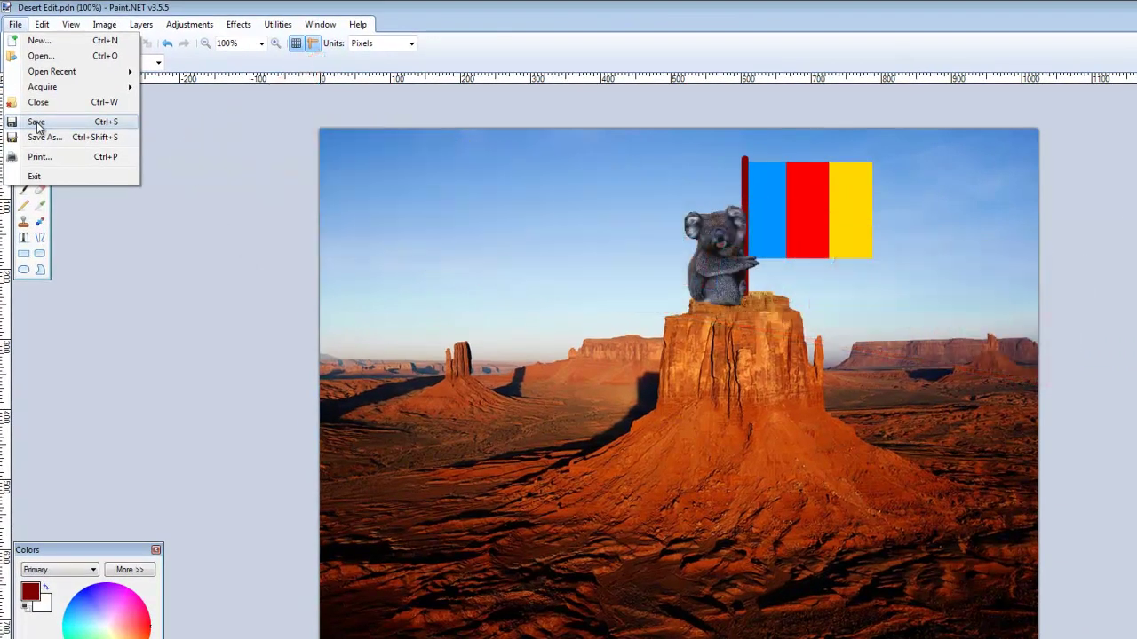
click(37, 122)
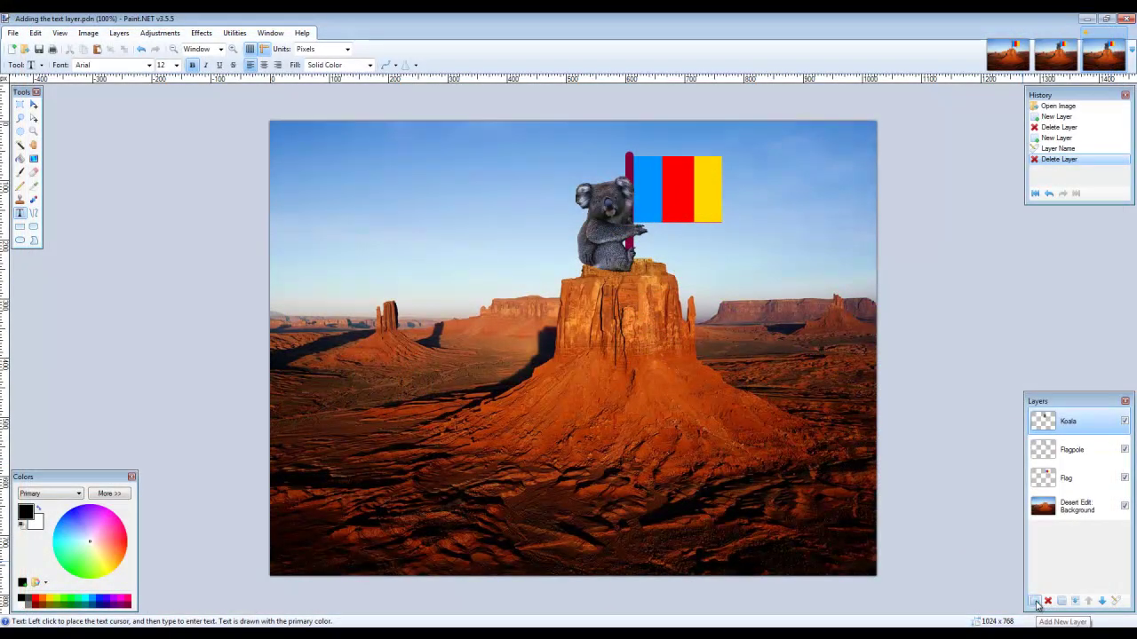
Add a new layer above the Koala layer and name it Text Layer.
click(1036, 603)
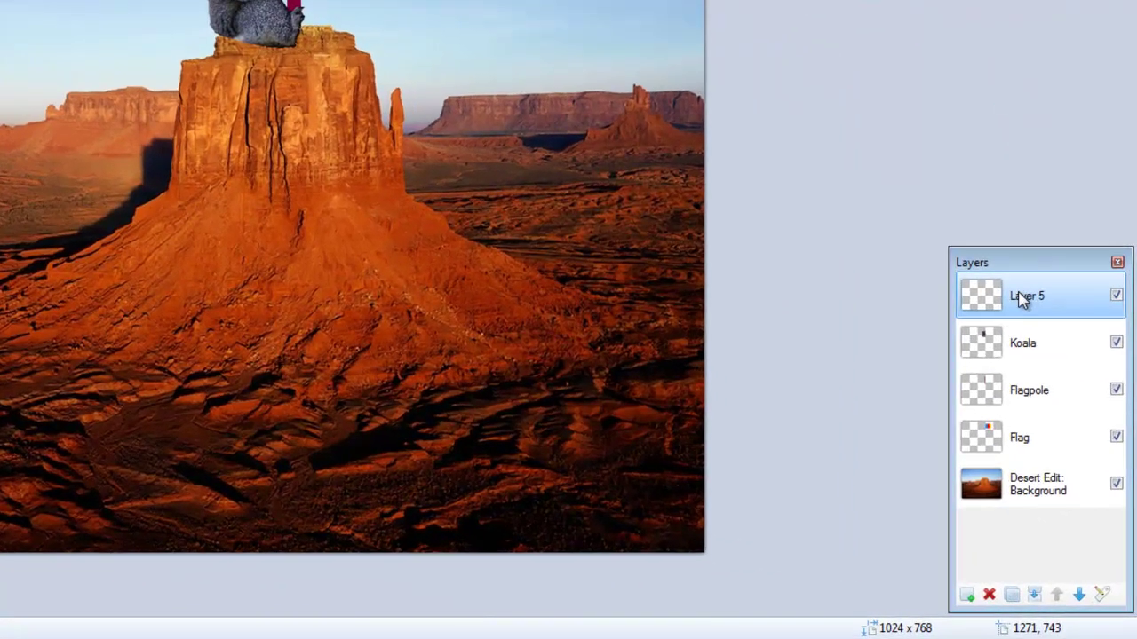
double_click(1023, 297)
text(Text Layer)
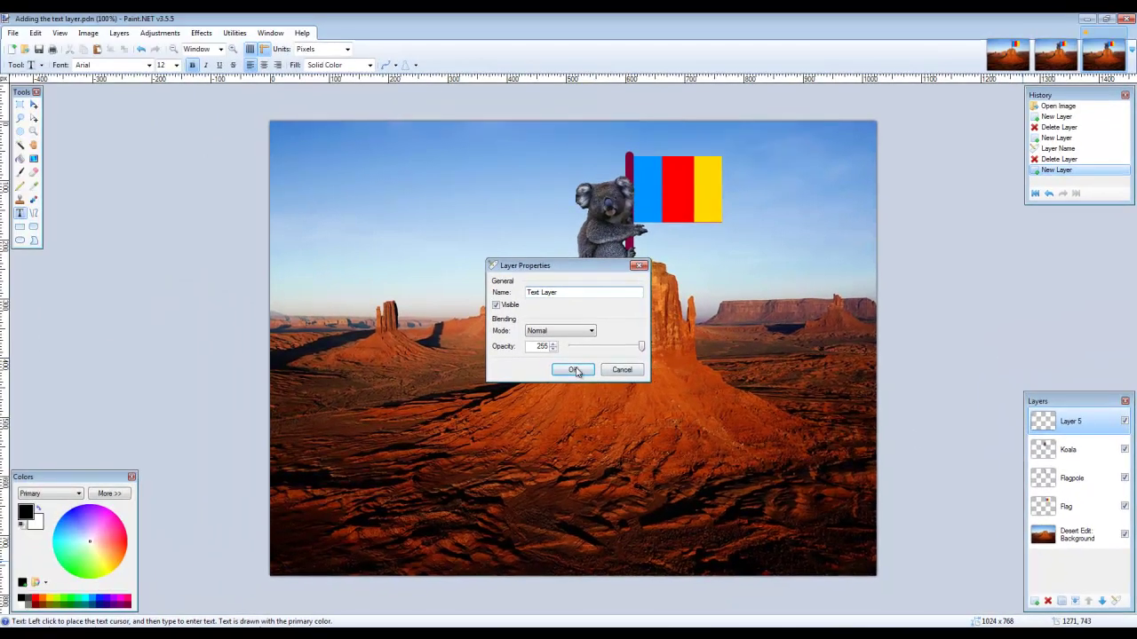
click(200, 210)
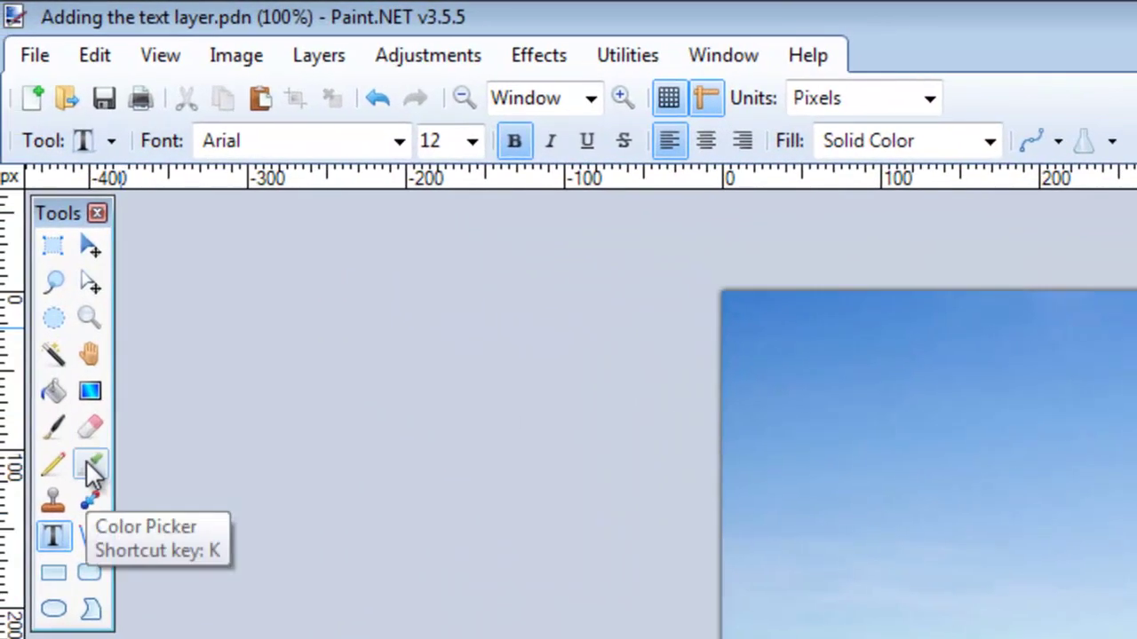
Sample the yellow stripe on the Flag layer with the Color Picker as the primary colour.
click(87, 461)
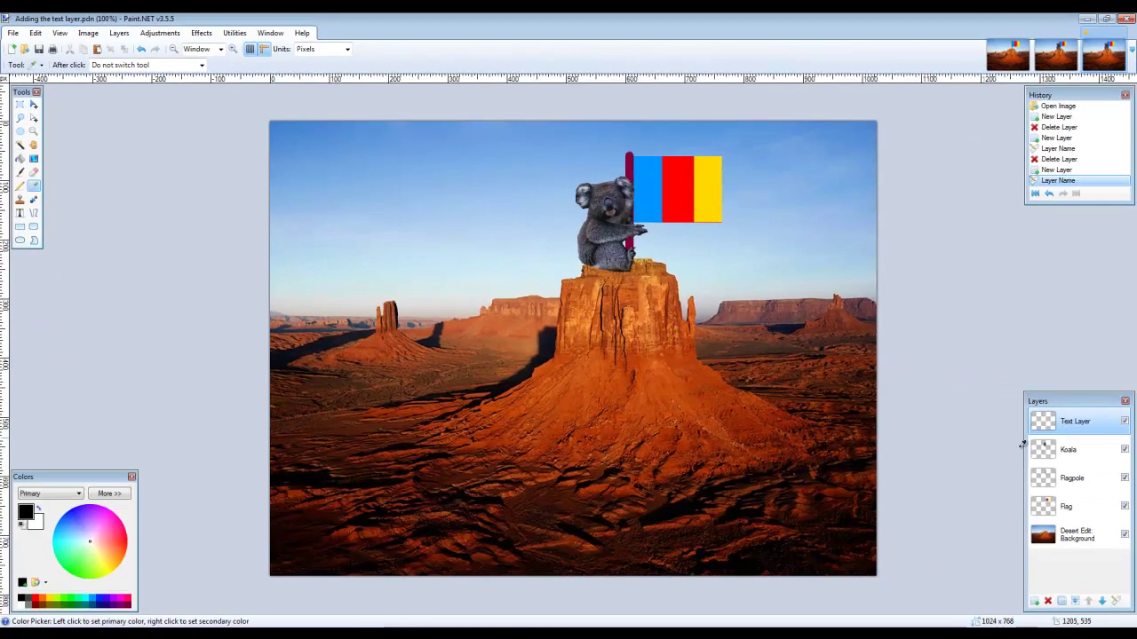
click(1050, 514)
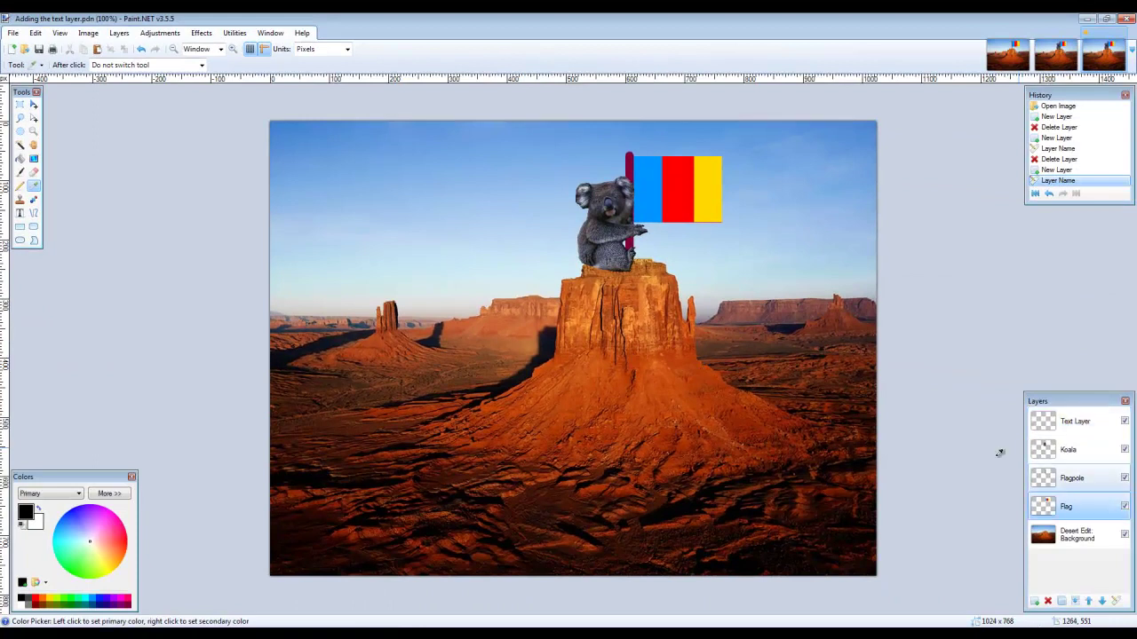
click(709, 181)
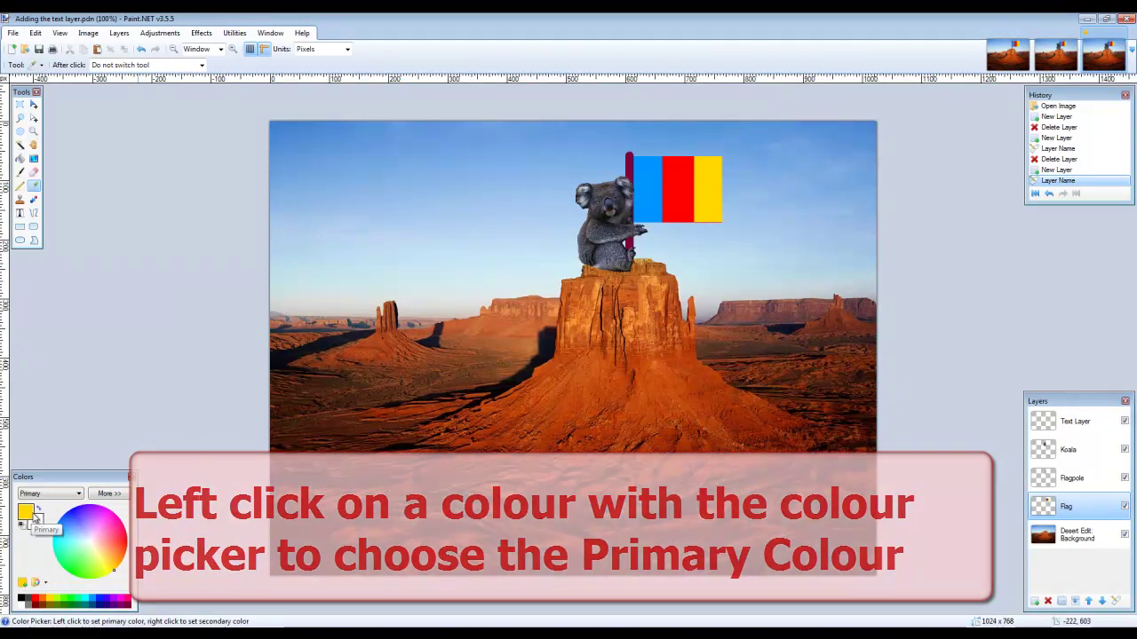
Set up the Text tool on the Text Layer with the Brush Script Std font at size 48.
click(20, 214)
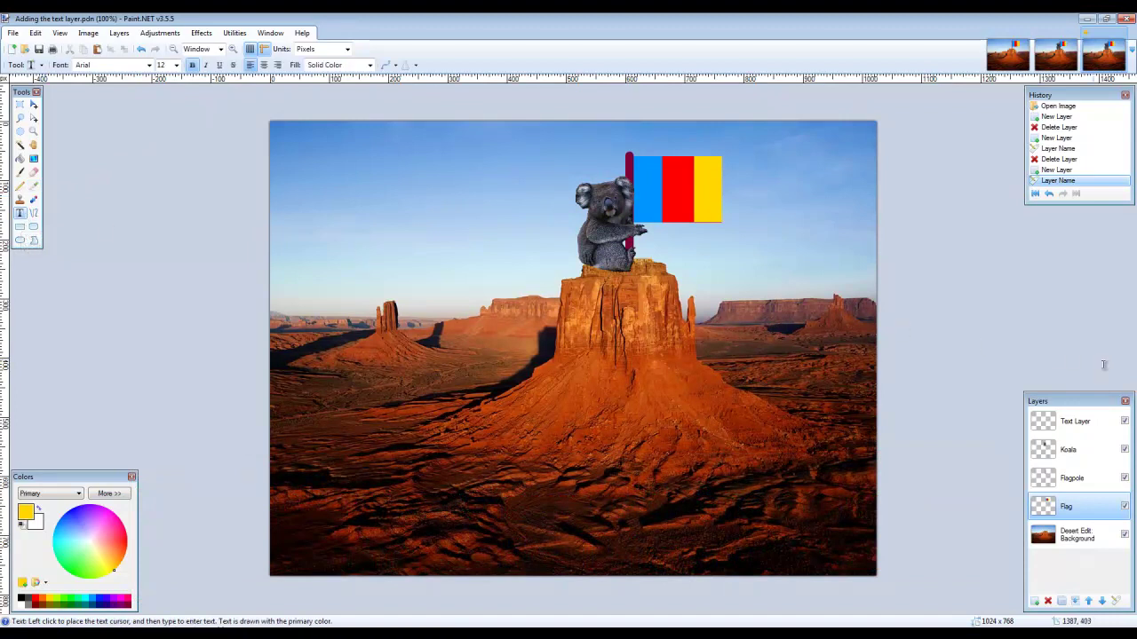
click(1098, 421)
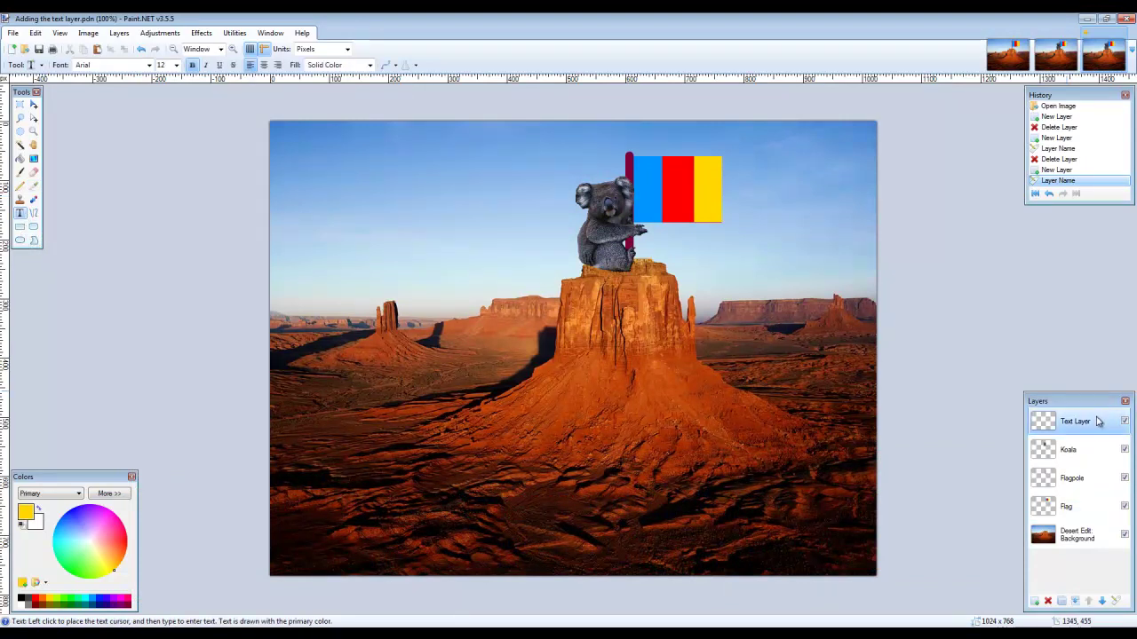
click(149, 65)
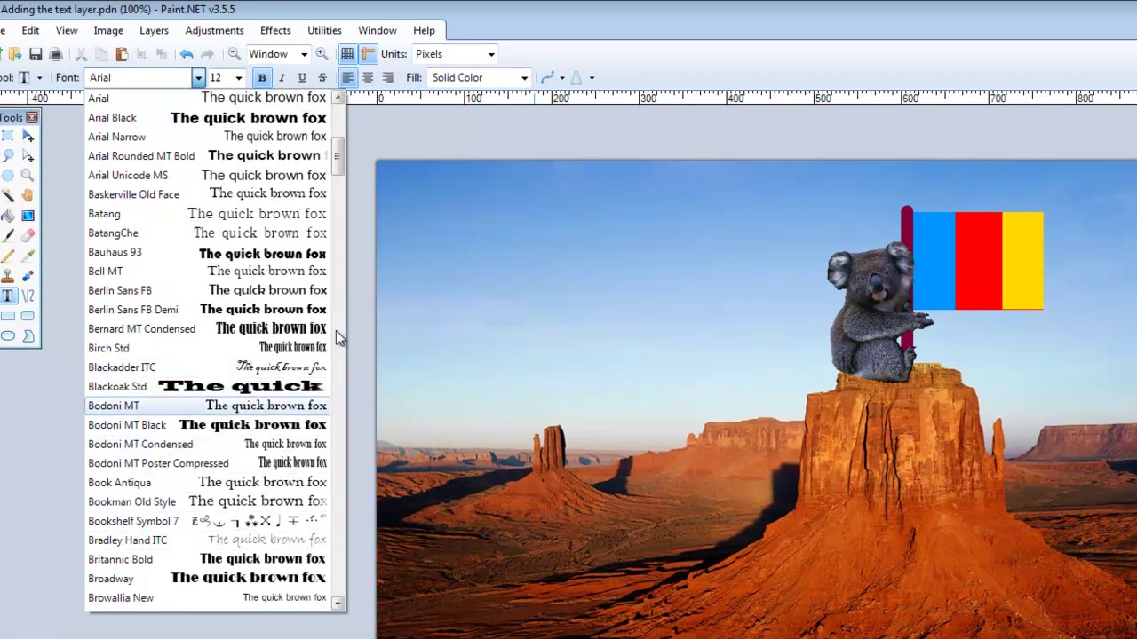
drag(340, 169, 340, 184)
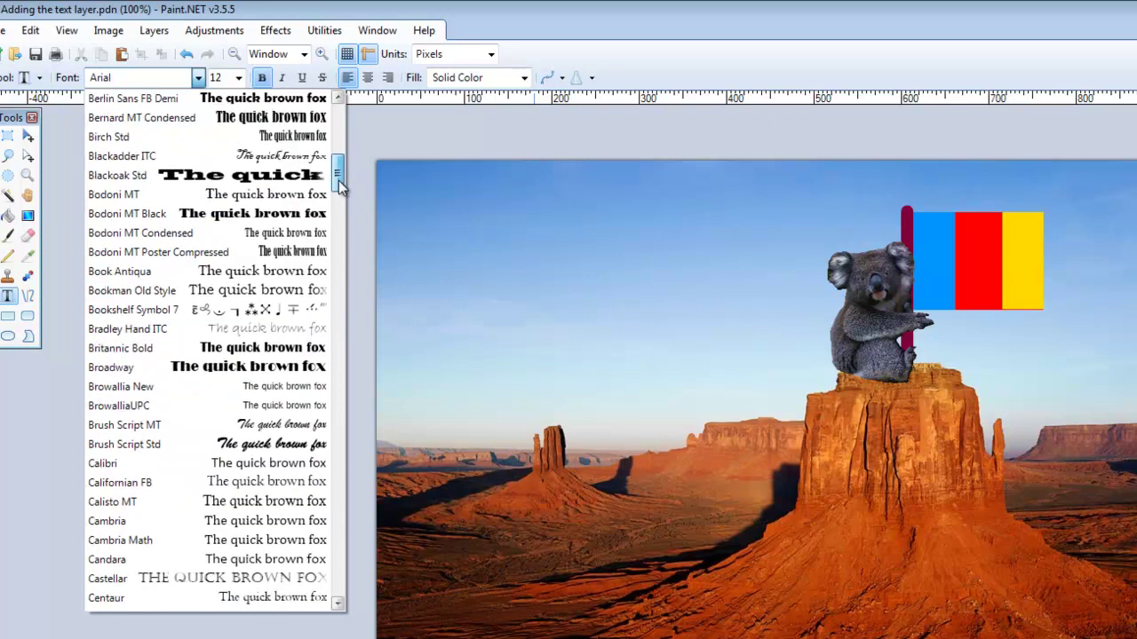
click(121, 446)
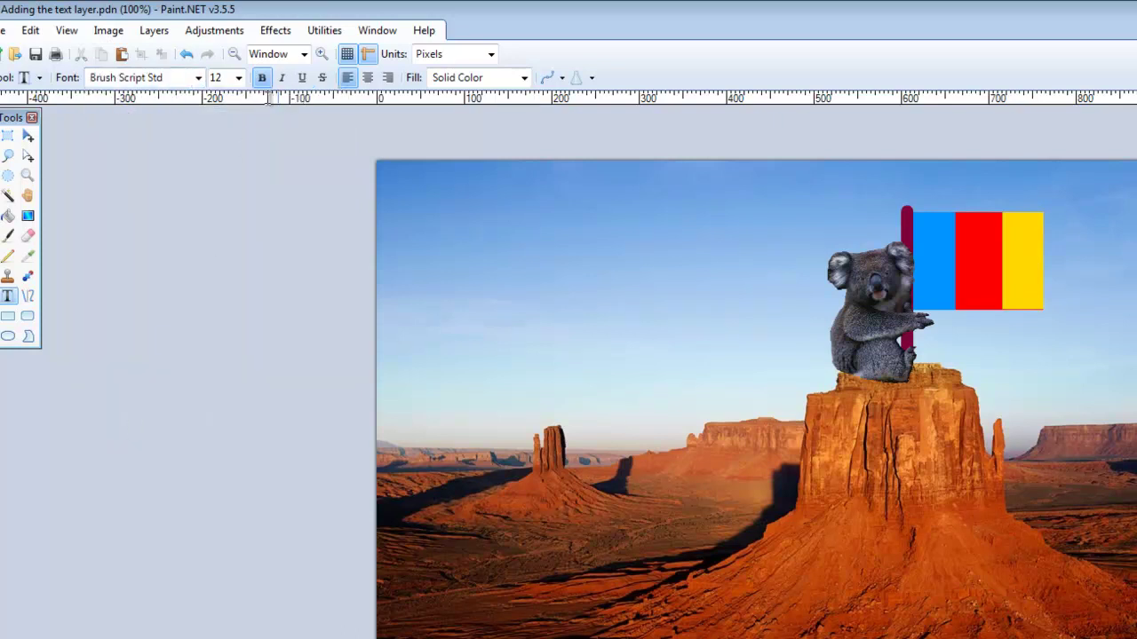
click(242, 78)
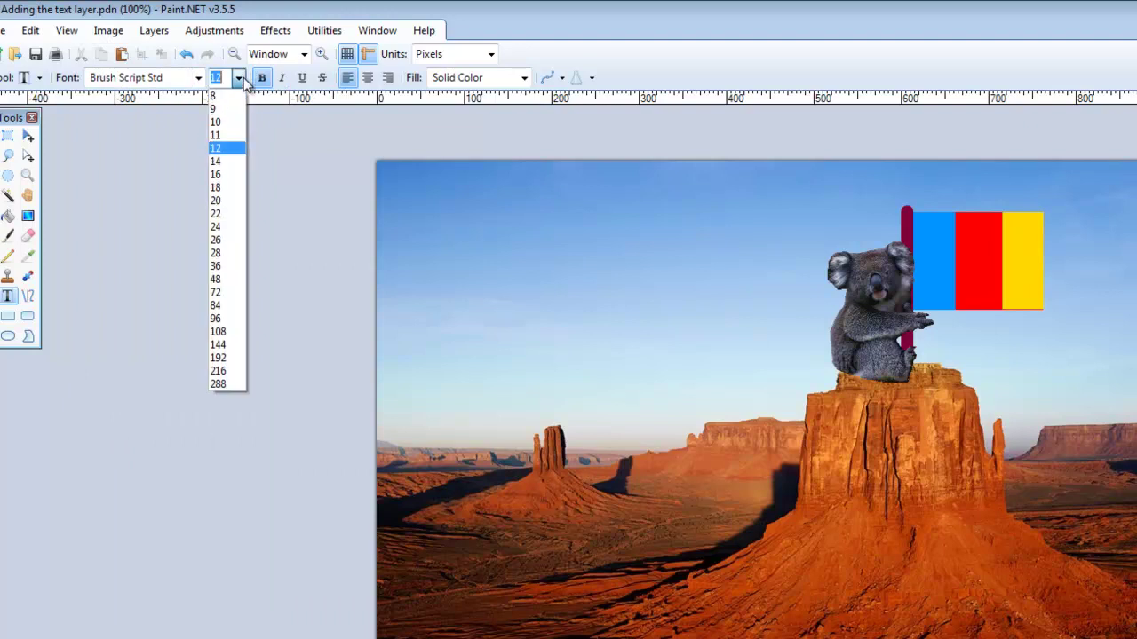
click(214, 281)
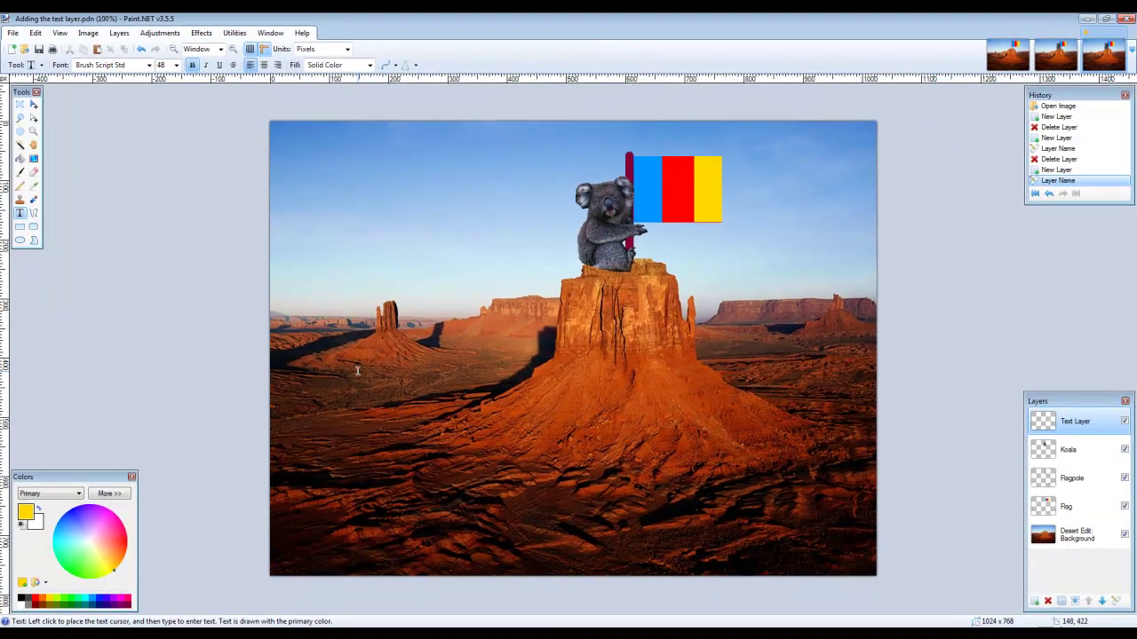
Write "Layers in Paint.NET" across the desert and move the text to the centre, over the base of the butte.
click(357, 371)
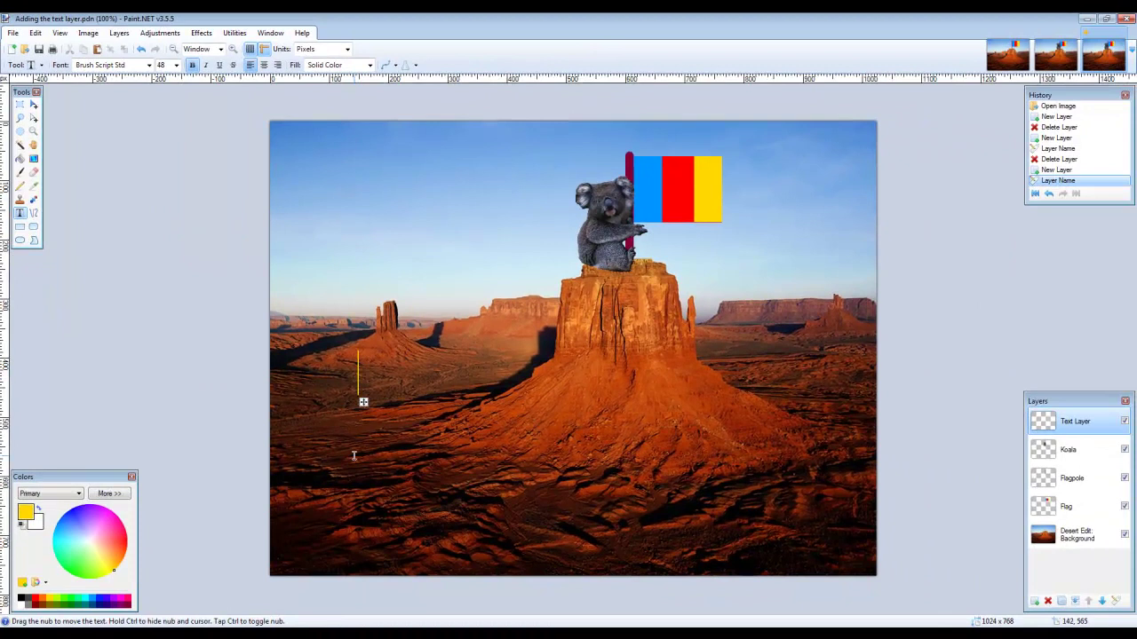
text(Layr)
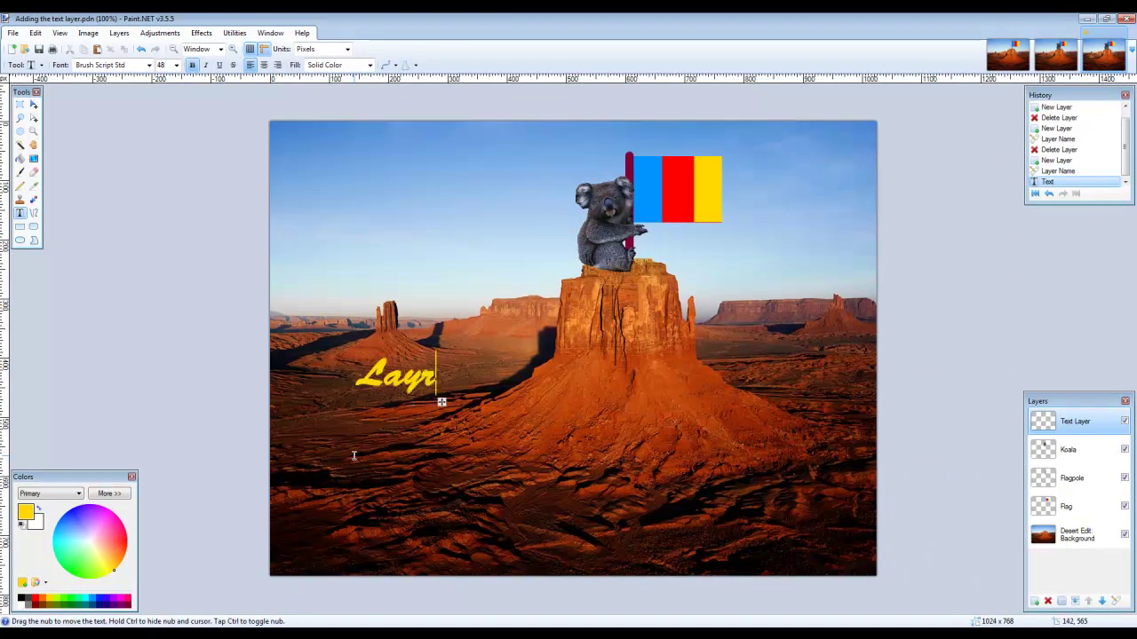
key(BackSpace)
text(ers i)
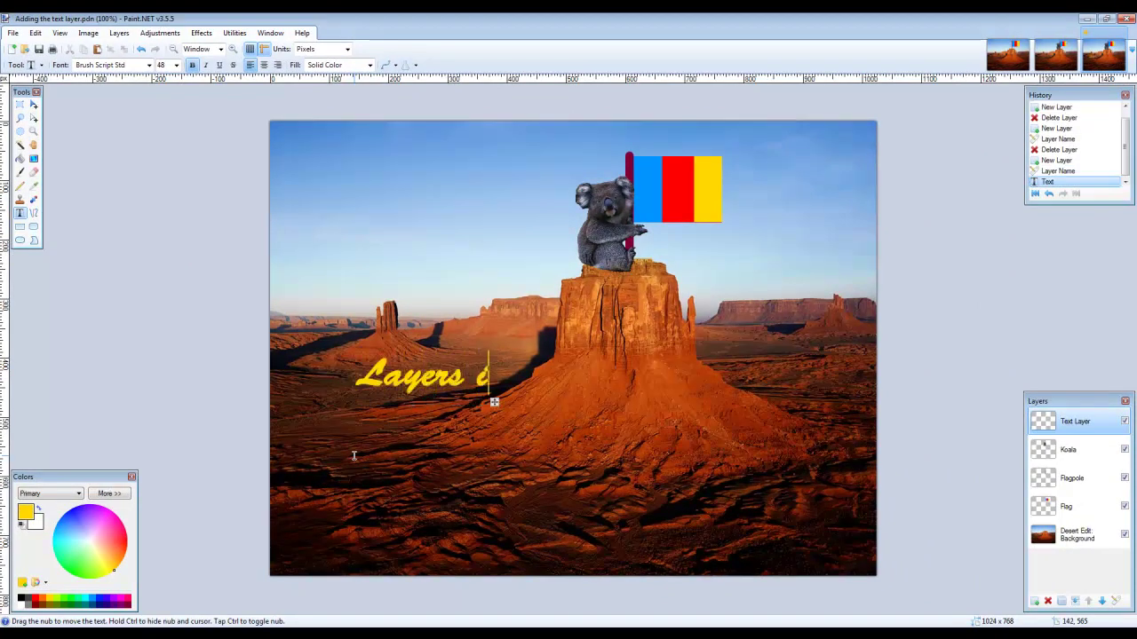
text(n Paint.NET)
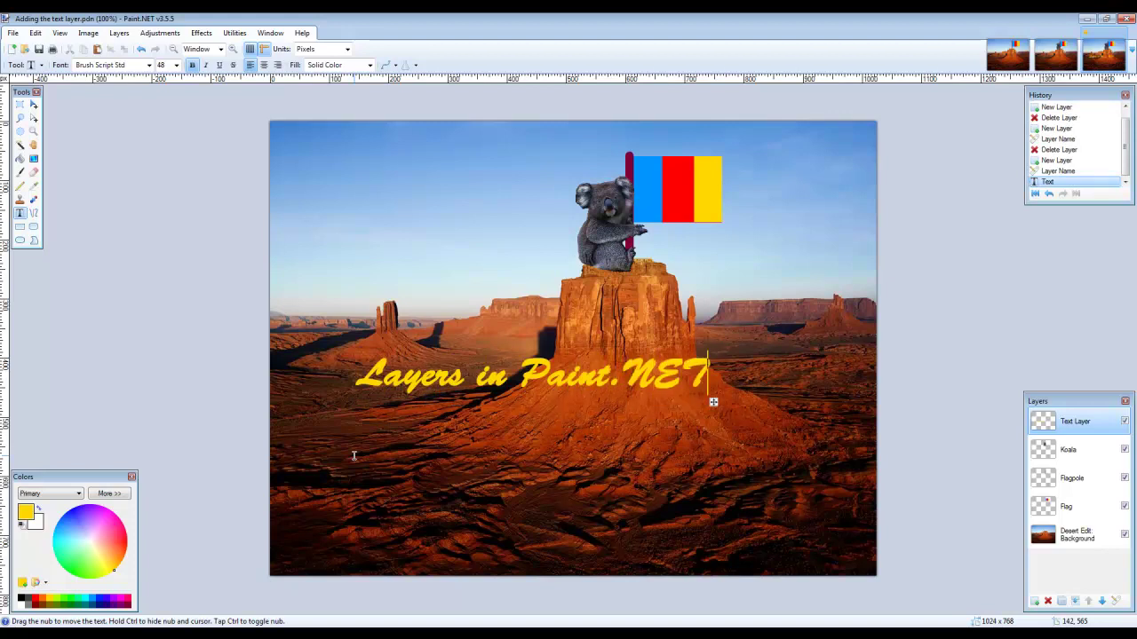
drag(716, 404, 754, 420)
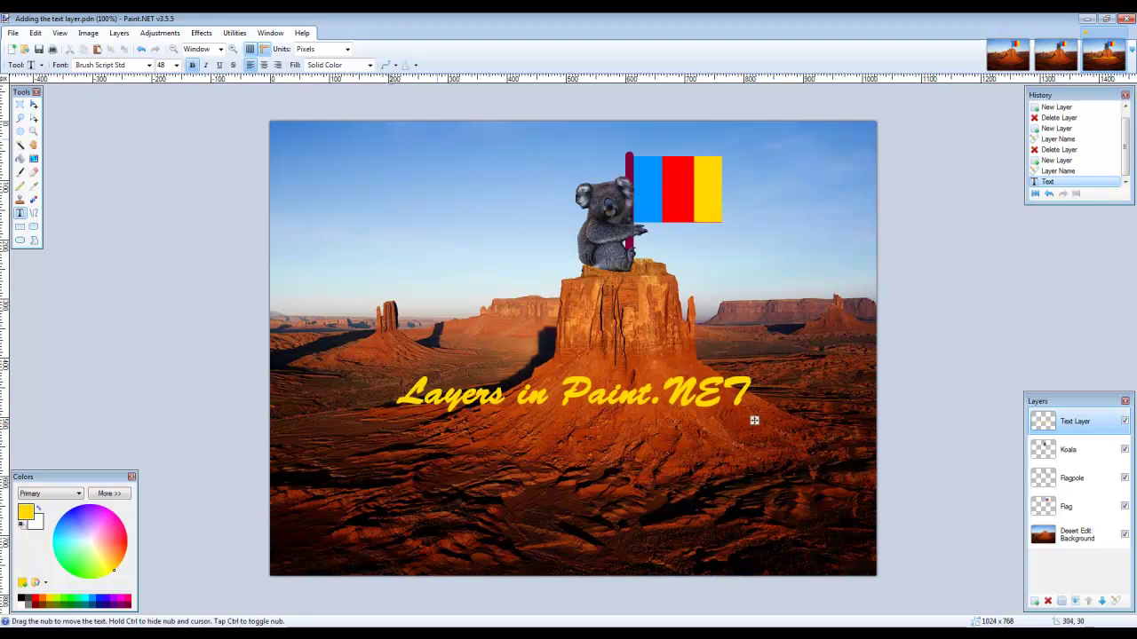
Enlarge the caption to font size 72, re-centre it across the base of the butte, and finish the text entry.
click(176, 65)
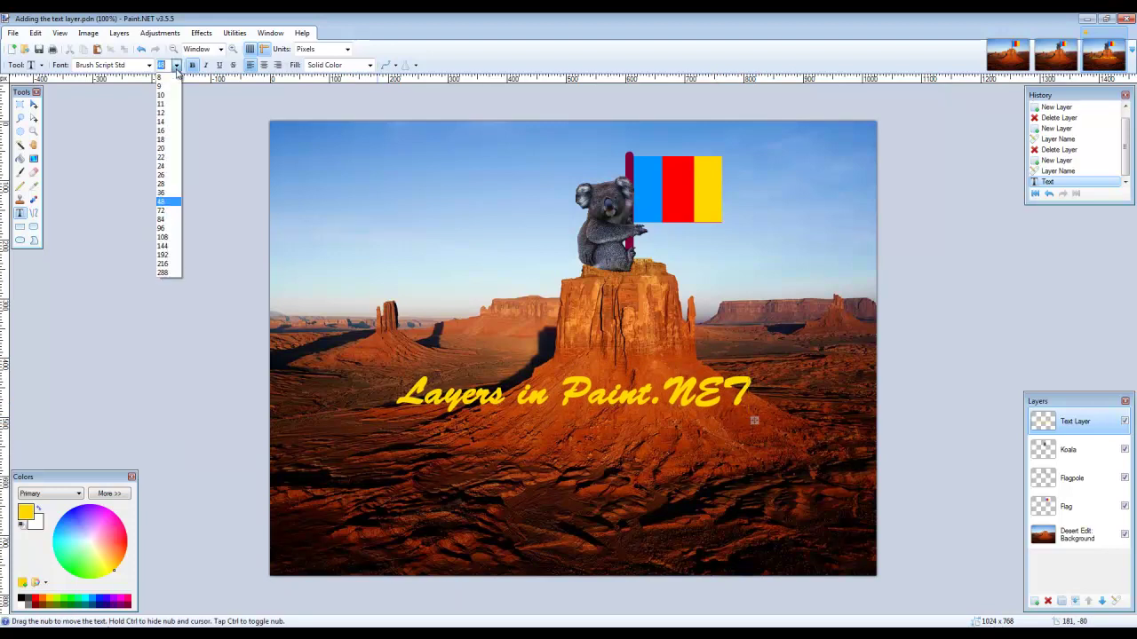
click(172, 212)
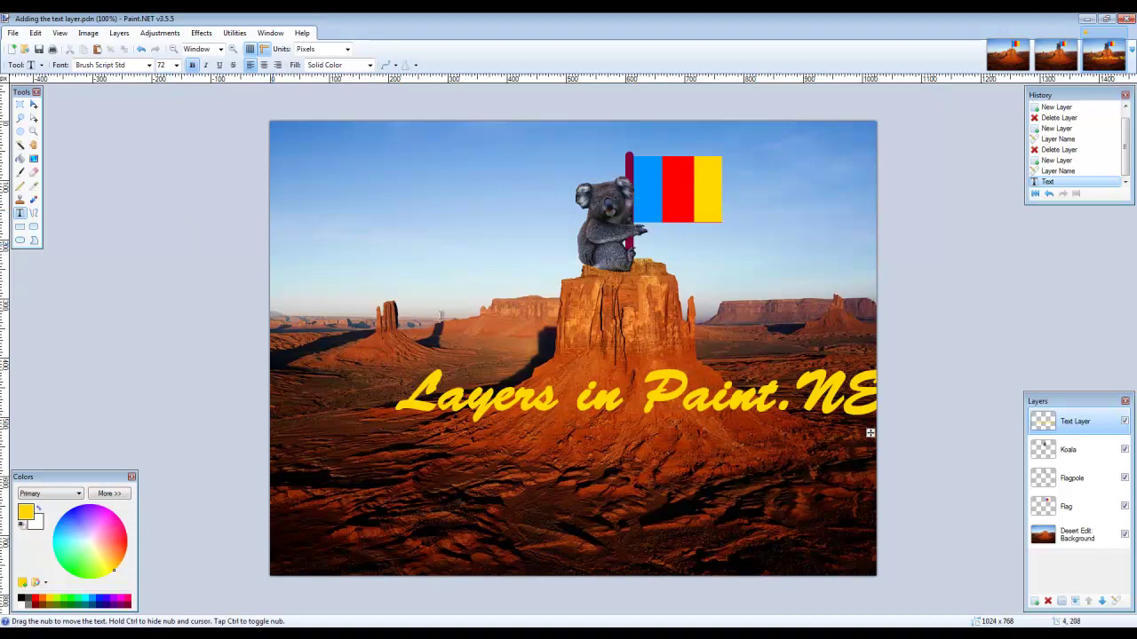
mouse_move(871, 432)
mouse_down()
mouse_move(764, 449)
mouse_move(787, 432)
mouse_up()
key(Escape)
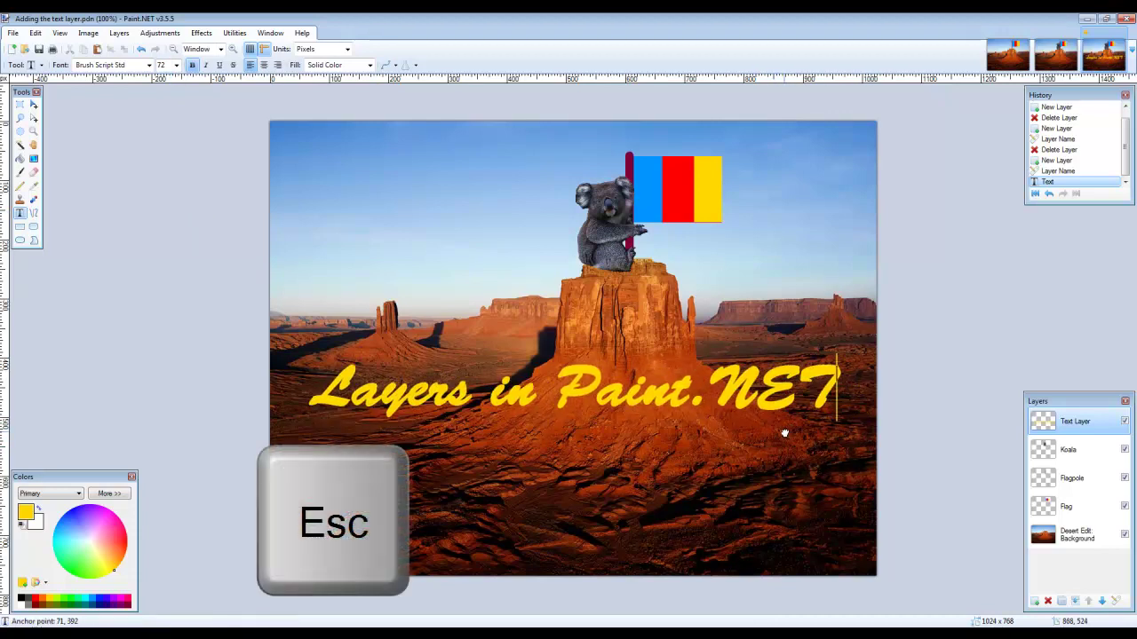
key(ctrl+d)
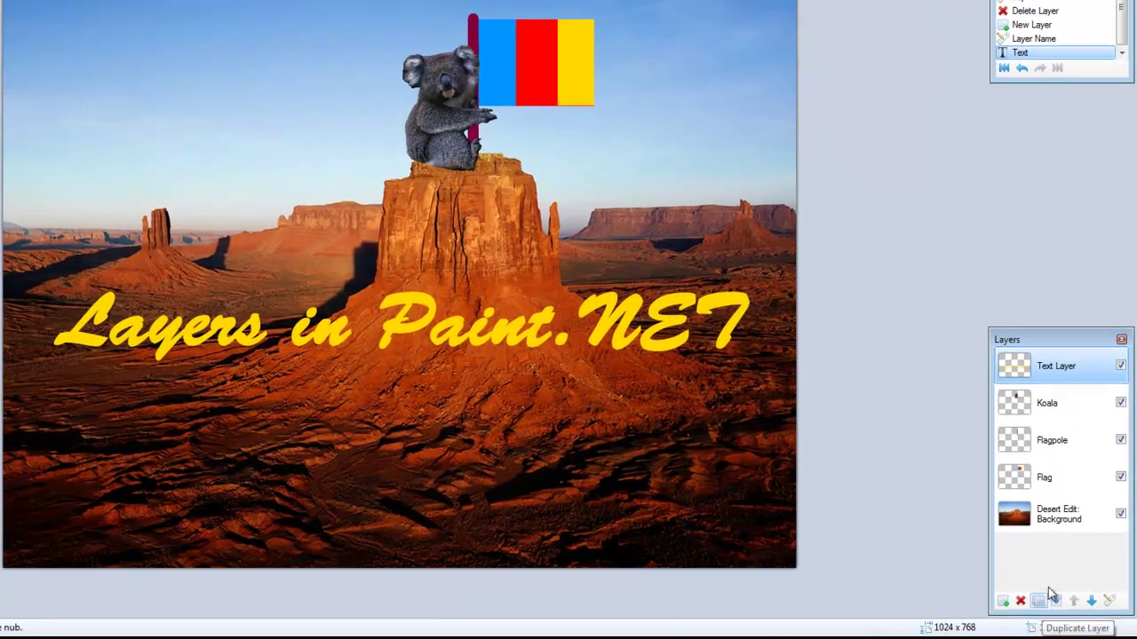
Duplicate the Text Layer and rename the upper copy Text Shadow.
click(1041, 602)
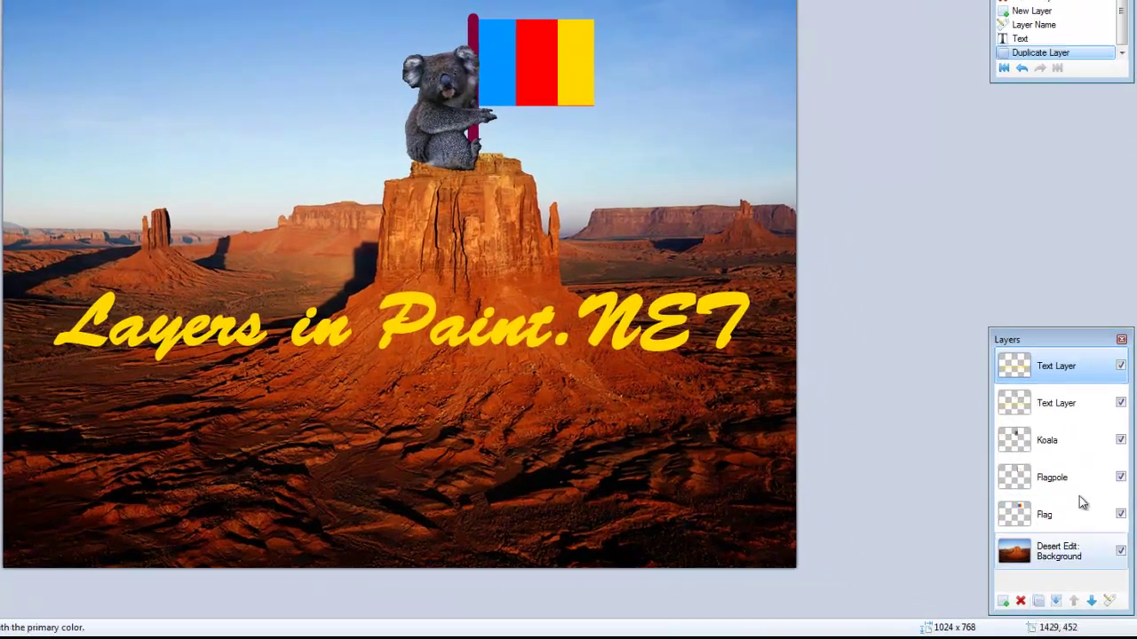
double_click(1071, 373)
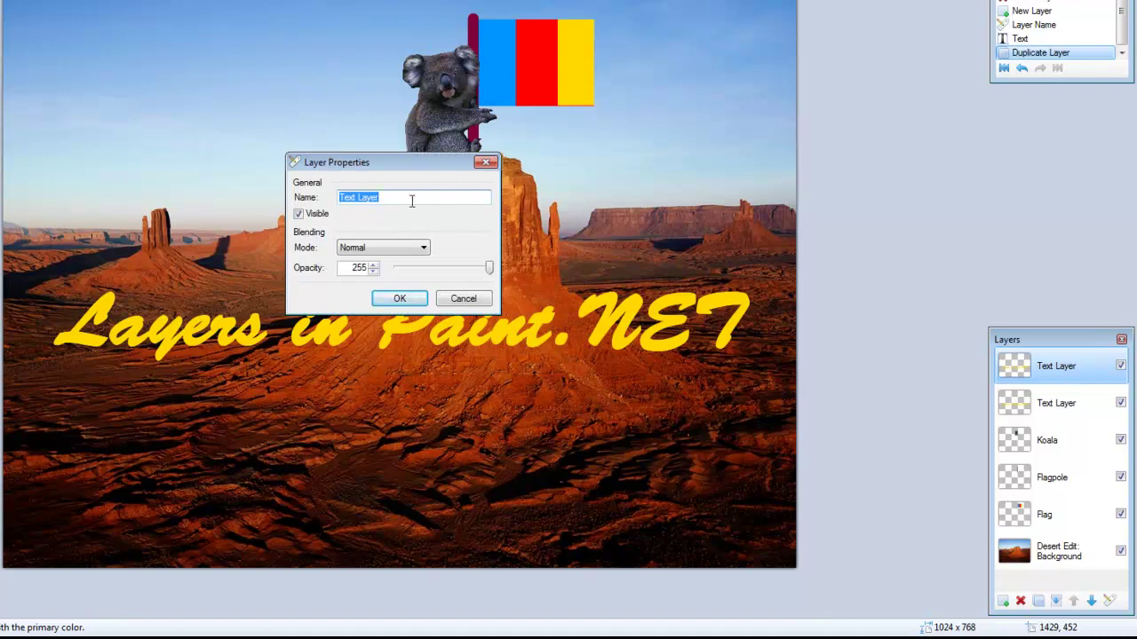
drag(358, 197, 394, 198)
key(BackSpace)
text(S)
text(hado)
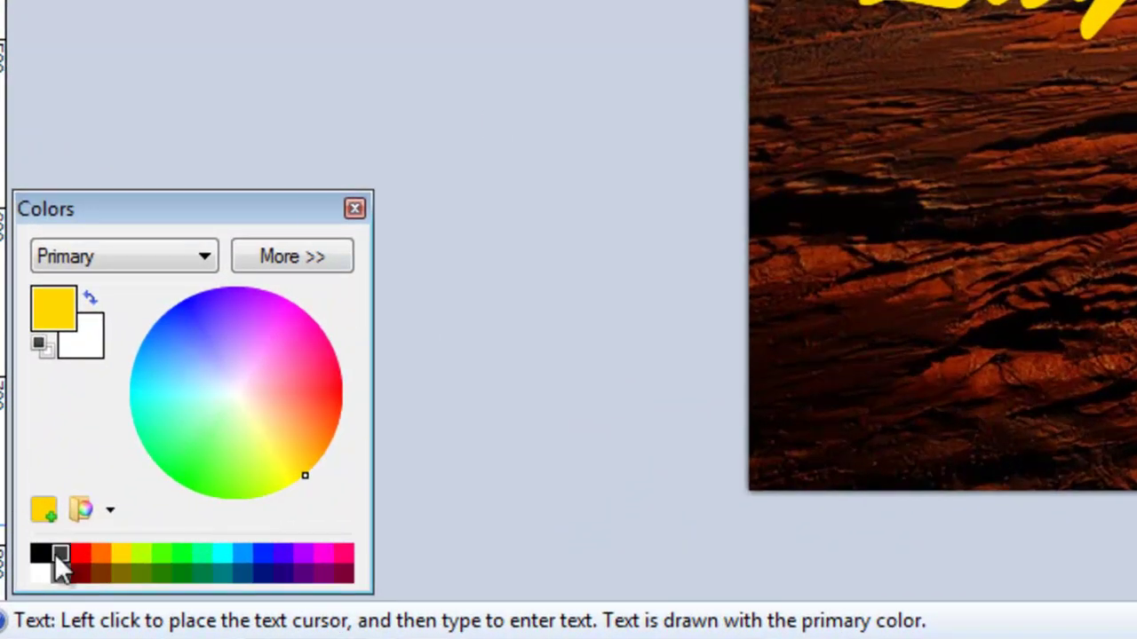
Set black as primary and yellow as secondary colour, then recolour the whole caption on the Text Shadow layer black with the Recolor tool.
right_click(39, 552)
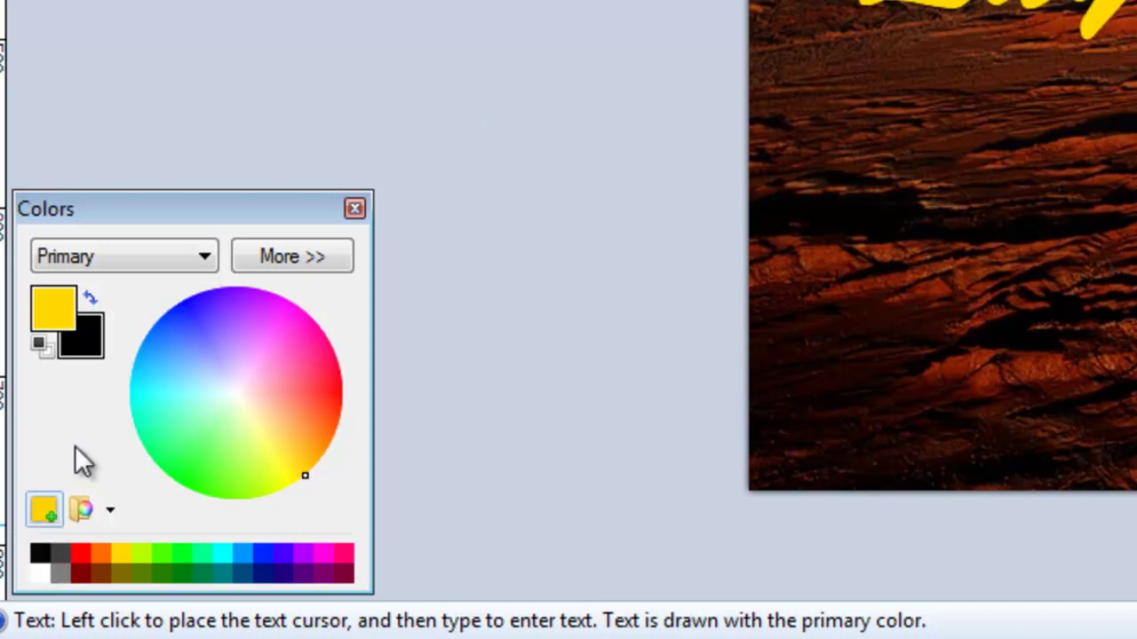
click(93, 299)
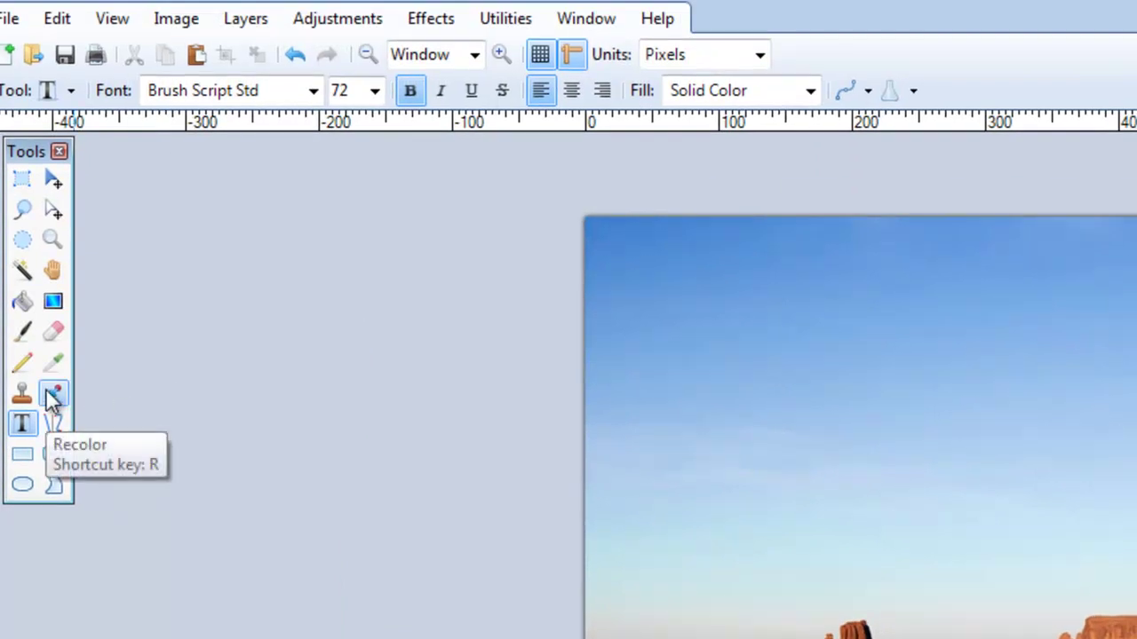
click(51, 397)
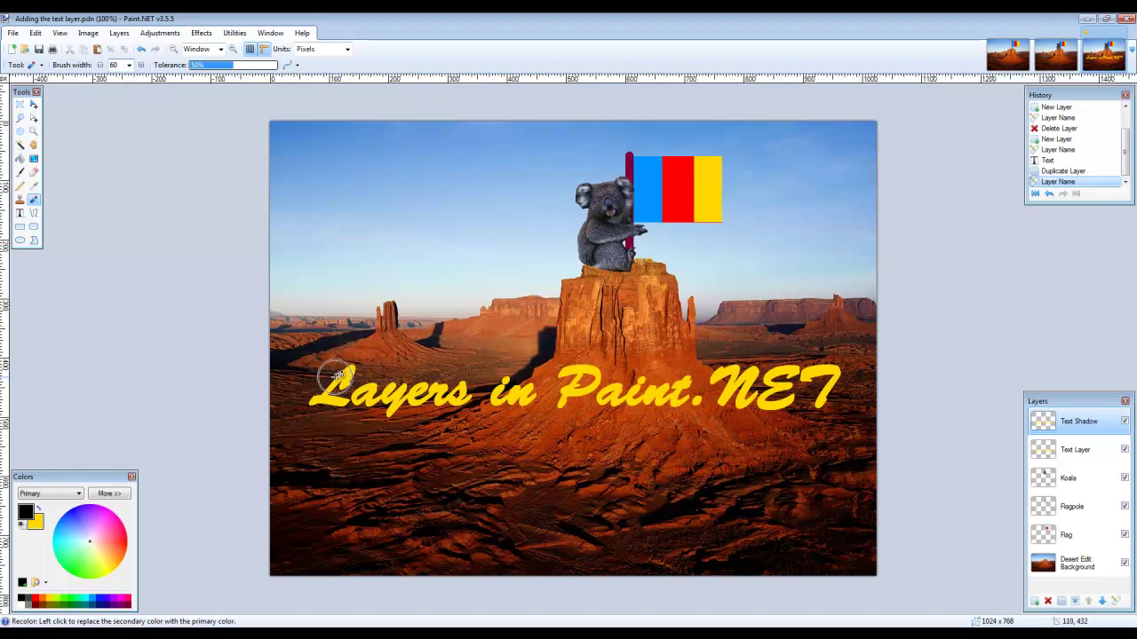
mouse_move(351, 367)
mouse_down()
mouse_move(319, 413)
mouse_move(436, 405)
mouse_up()
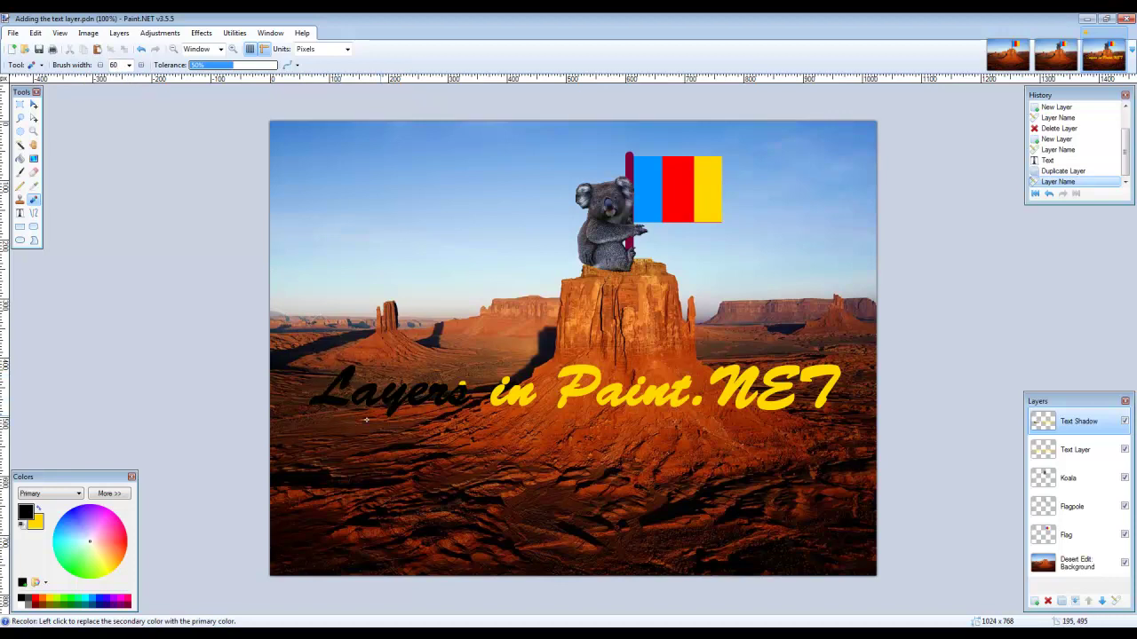
mouse_move(358, 391)
mouse_down()
mouse_move(499, 387)
mouse_move(623, 364)
mouse_move(643, 392)
mouse_move(702, 396)
mouse_up()
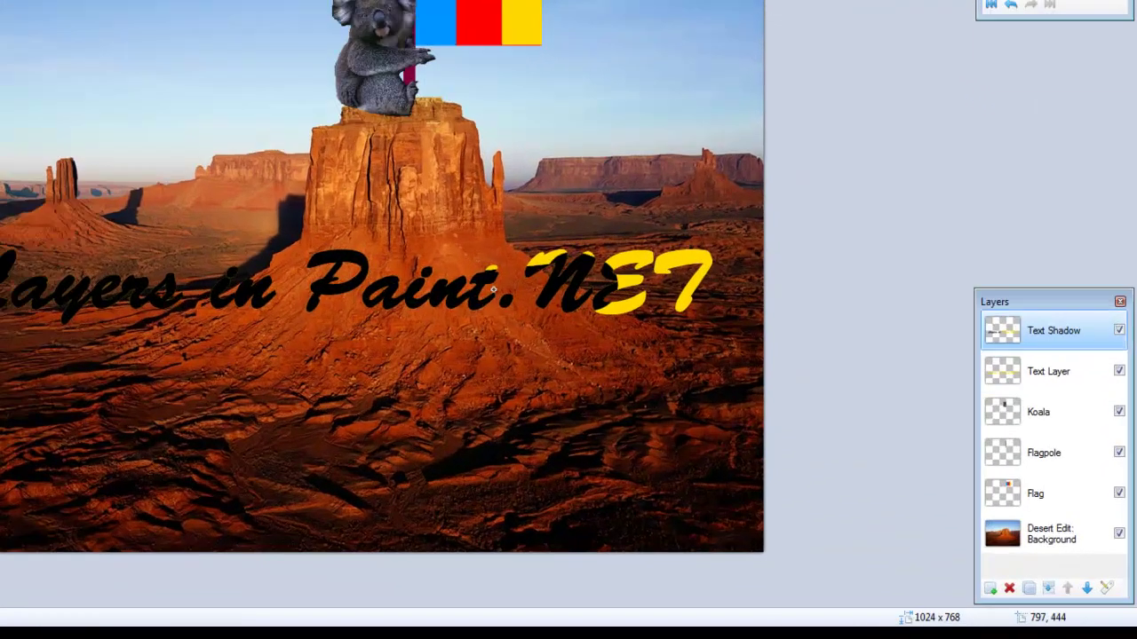
mouse_move(494, 288)
mouse_down()
mouse_move(574, 262)
mouse_move(545, 317)
mouse_up()
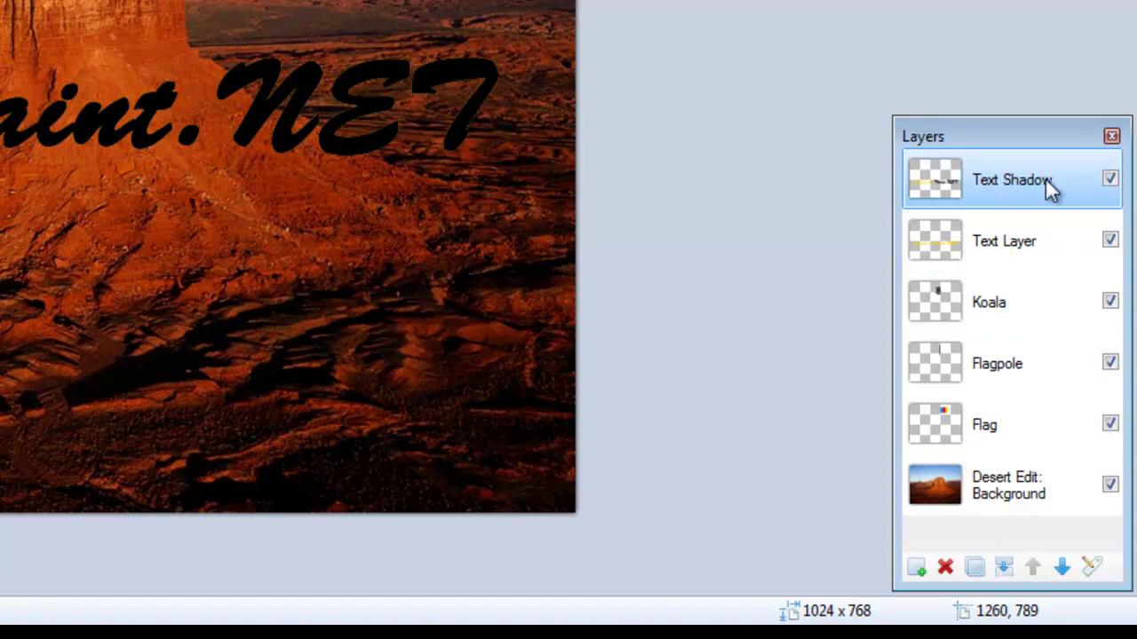
Place the Text Shadow layer beneath the Text Layer and offset its black text a few pixels right and down as a drop shadow.
click(1066, 571)
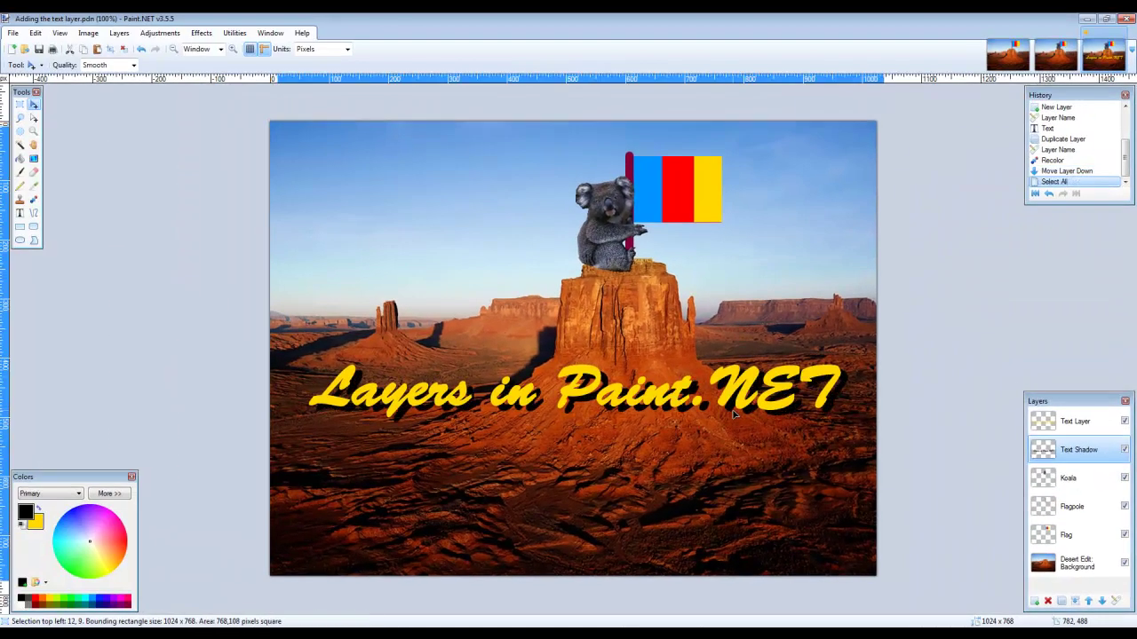
drag(733, 412, 730, 409)
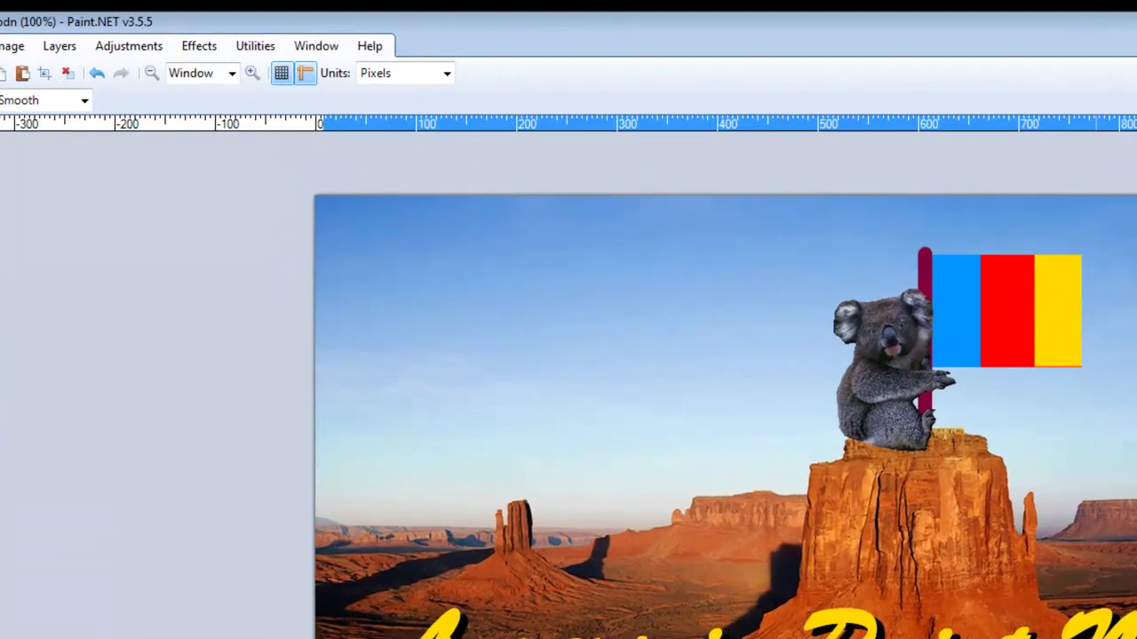
Apply a Gaussian Blur with radius 5 to the text shadow.
click(199, 47)
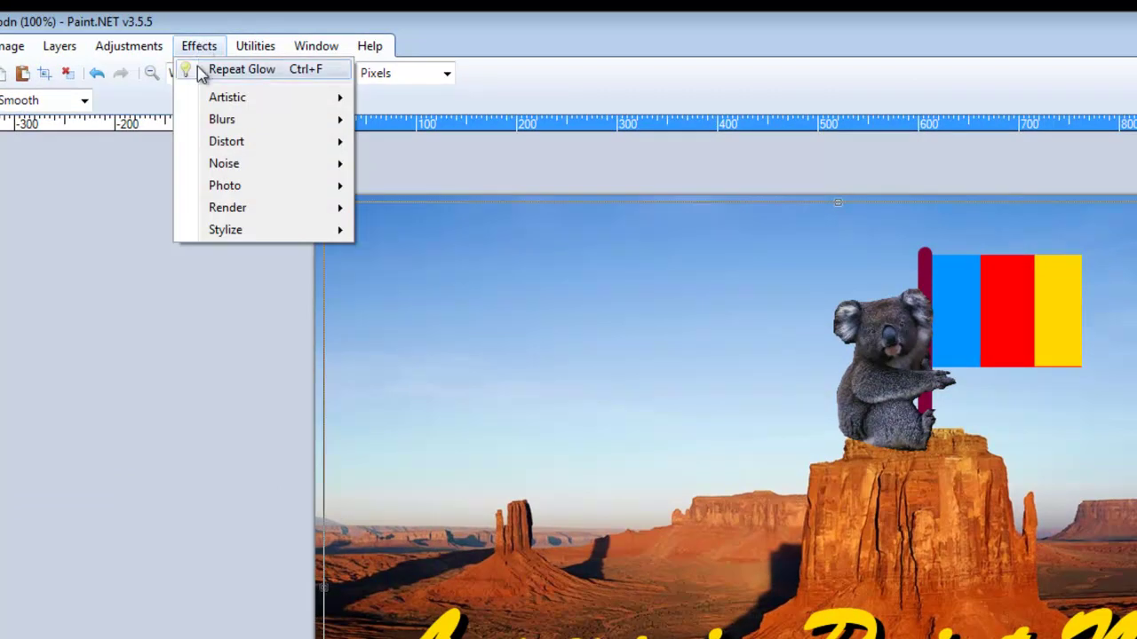
mouse_move(220, 126)
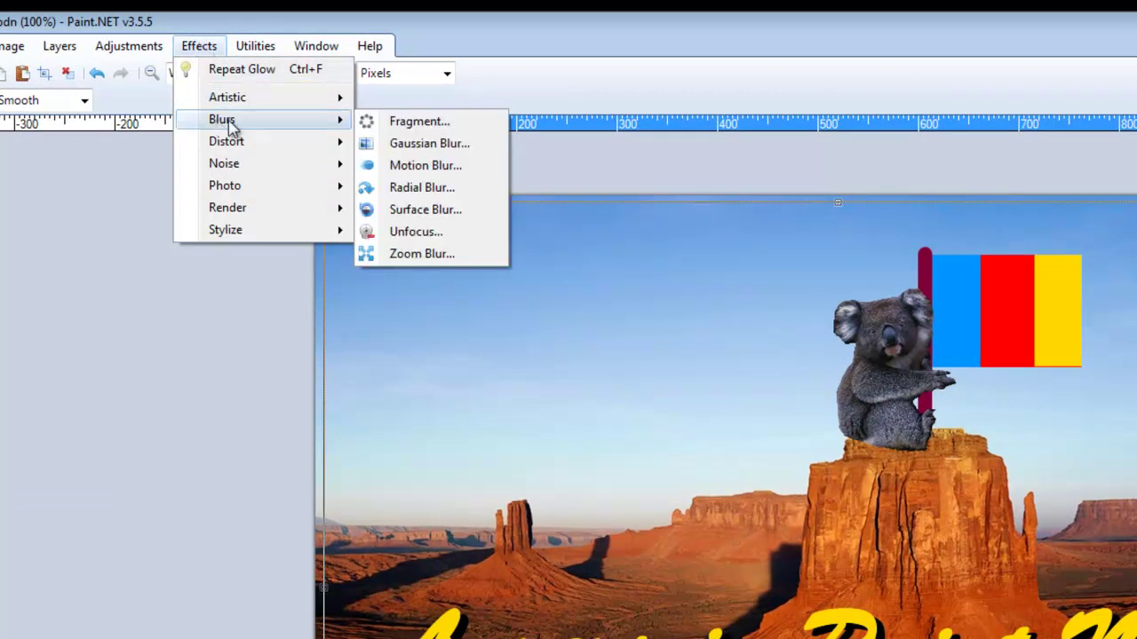
click(404, 144)
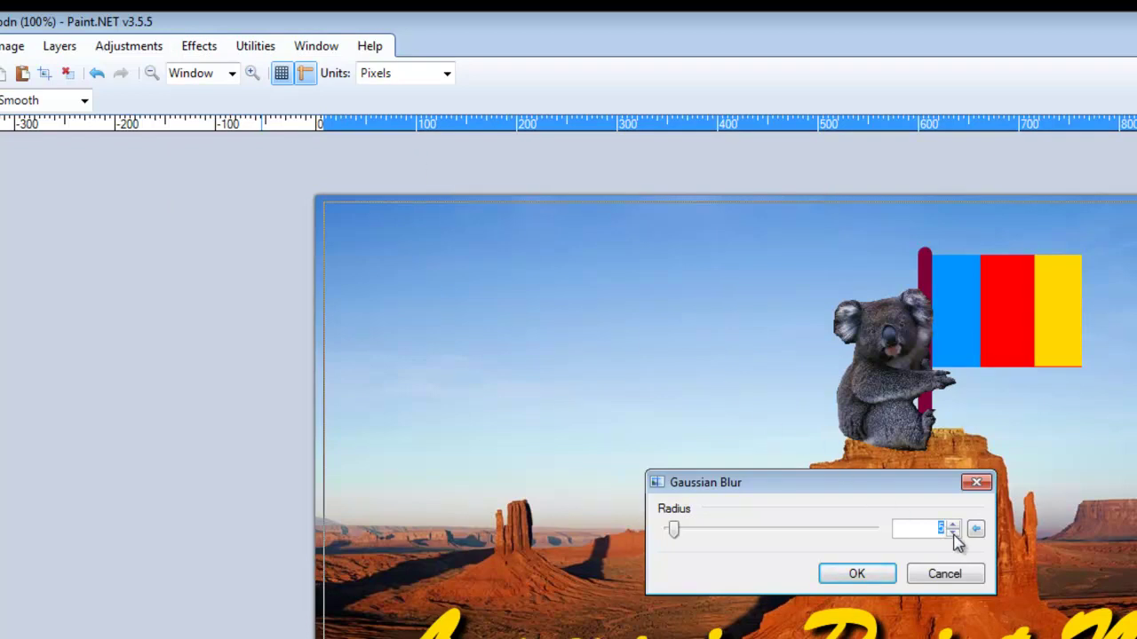
click(863, 579)
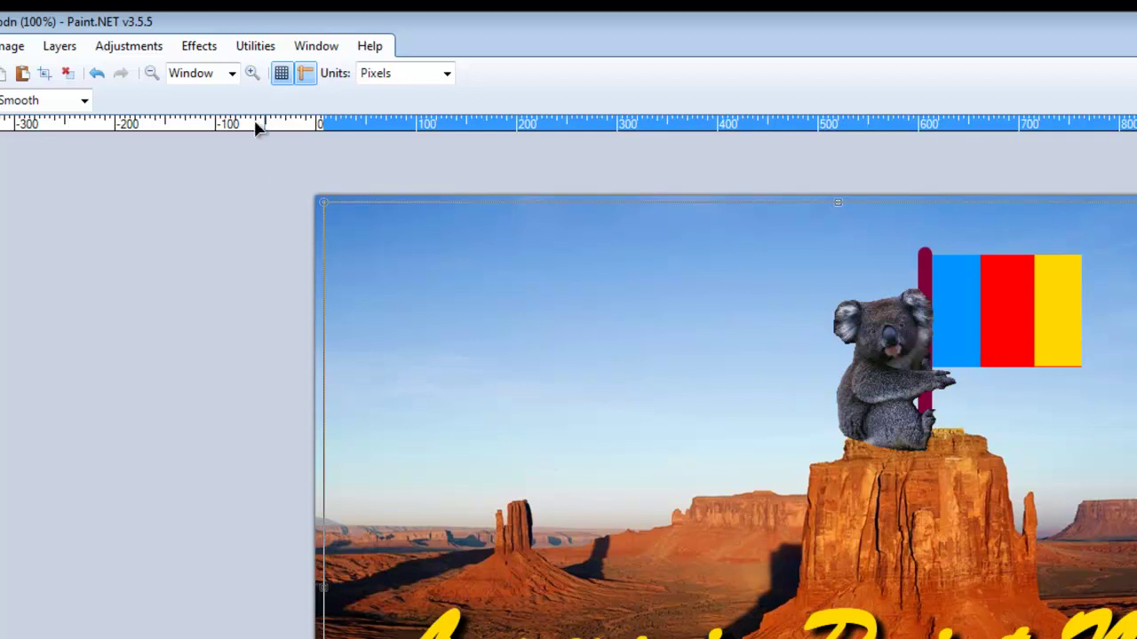
Apply the Glow effect to the text shadow with radius 10, brightness 50 and contrast 50.
click(201, 50)
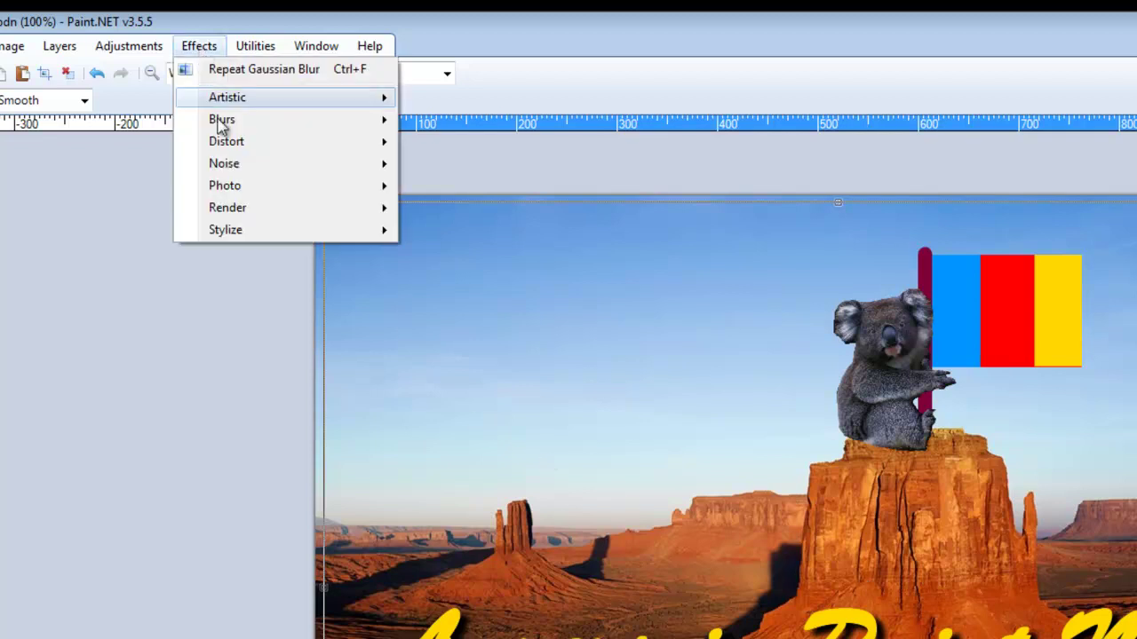
mouse_move(236, 192)
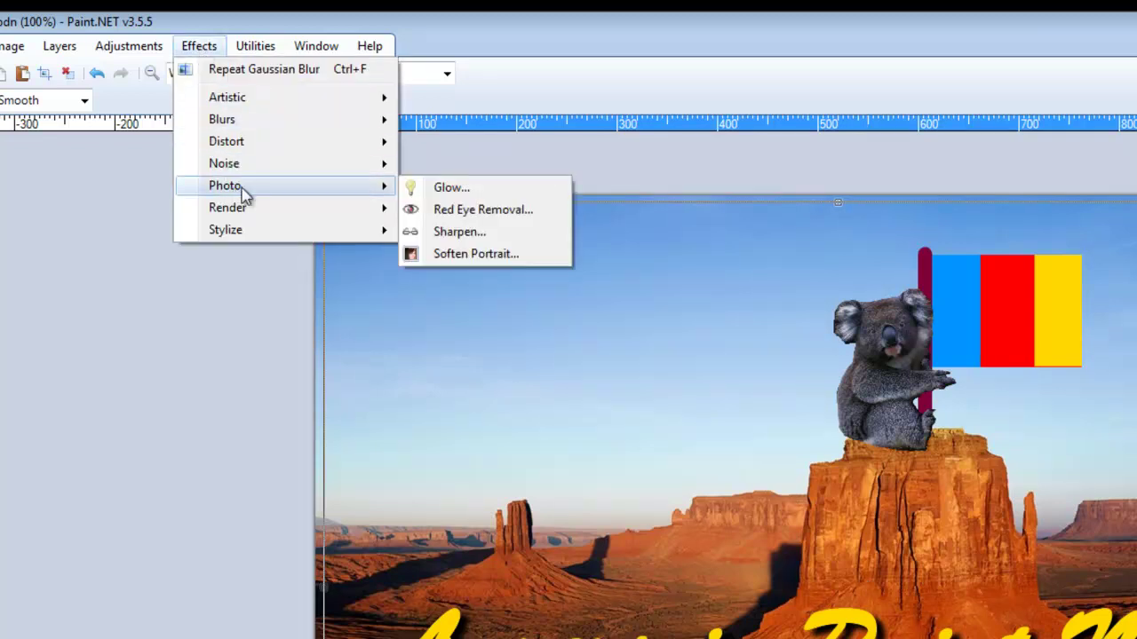
click(432, 190)
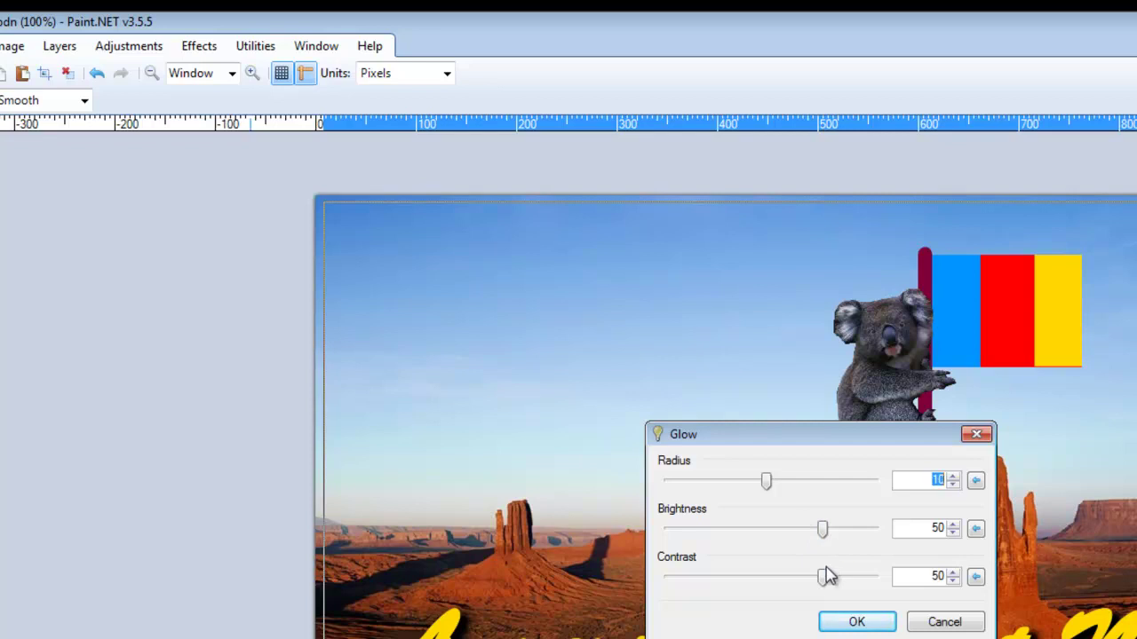
click(875, 622)
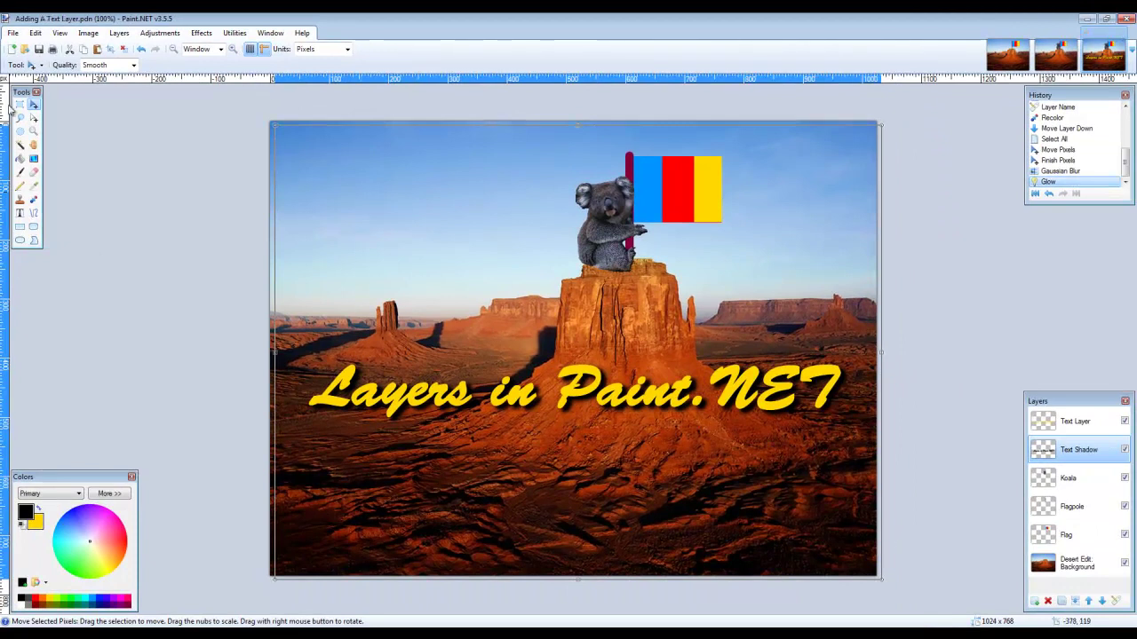
Save the layered project as Adding A Text Layer.pdn in the My Photos folder.
click(13, 34)
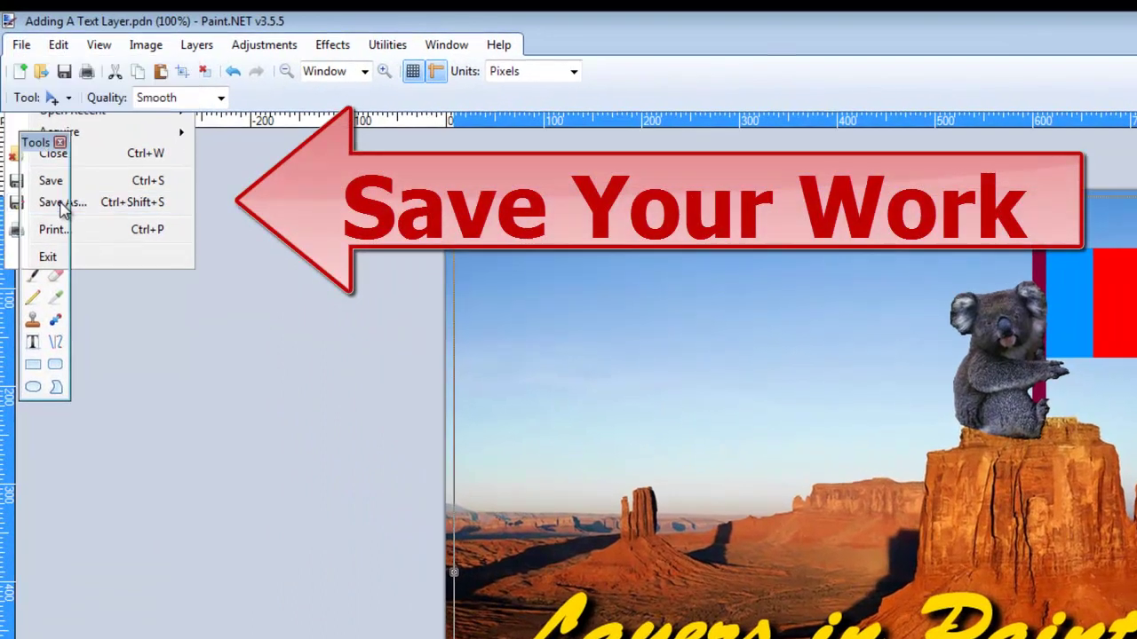
click(62, 203)
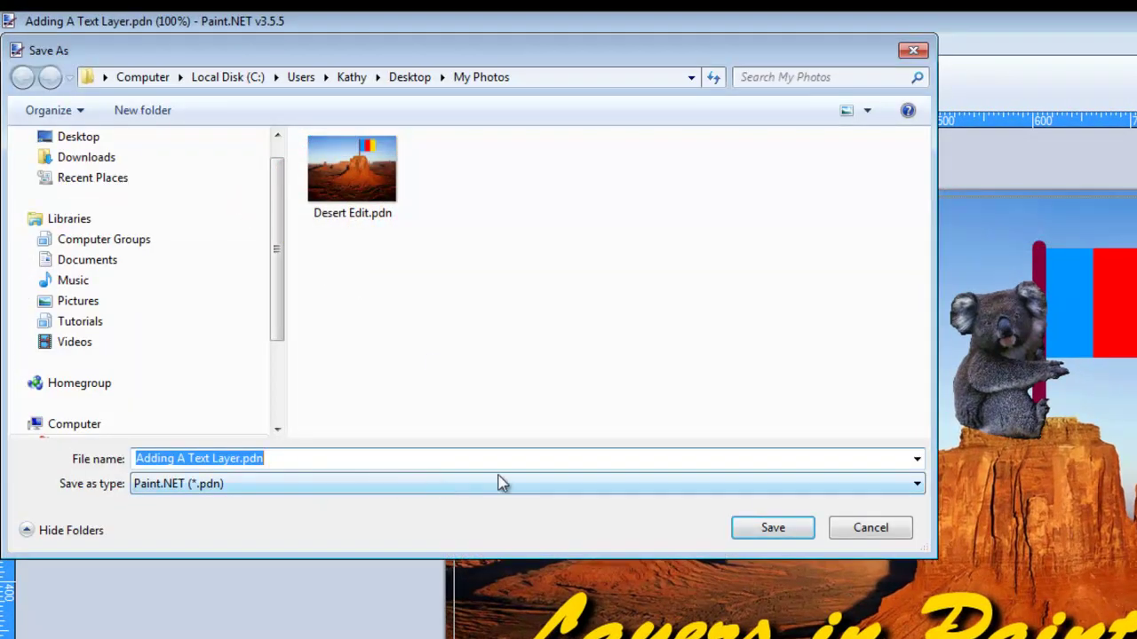
click(770, 530)
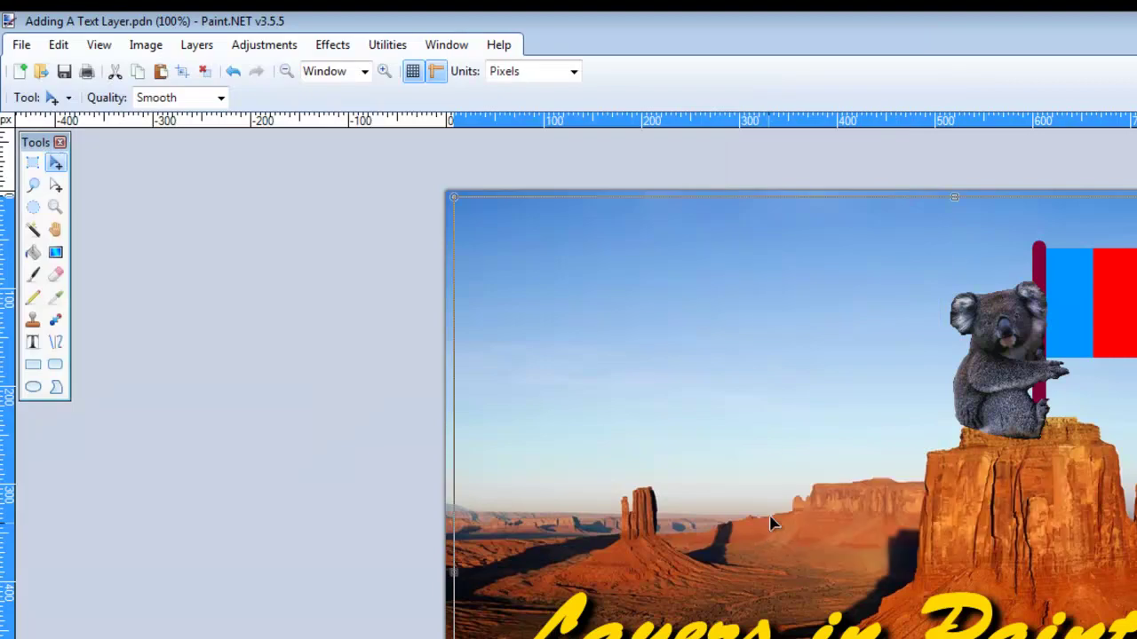
Save a flattened JPEG copy named Adding A Text Layer.jpg in My Photos at quality 100.
click(21, 44)
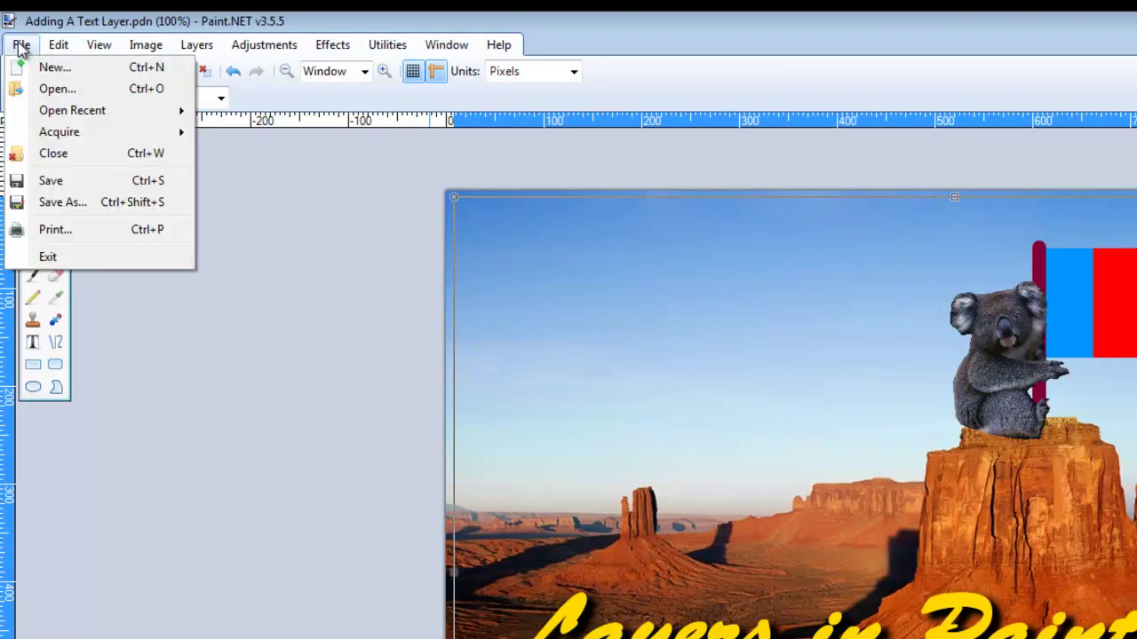
click(45, 204)
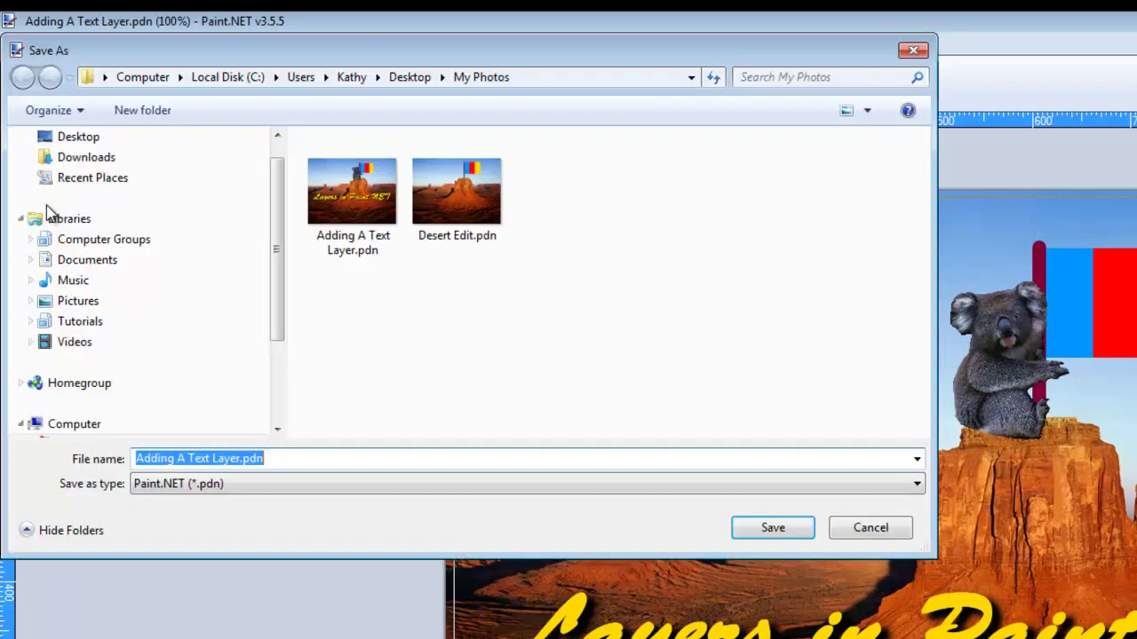
click(922, 488)
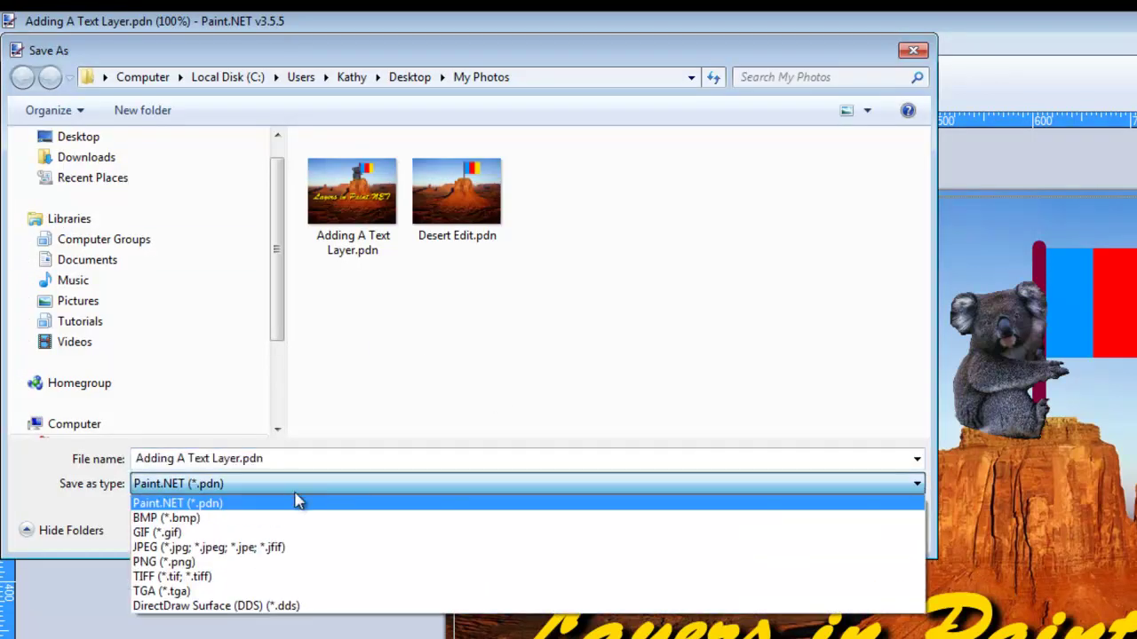
click(142, 547)
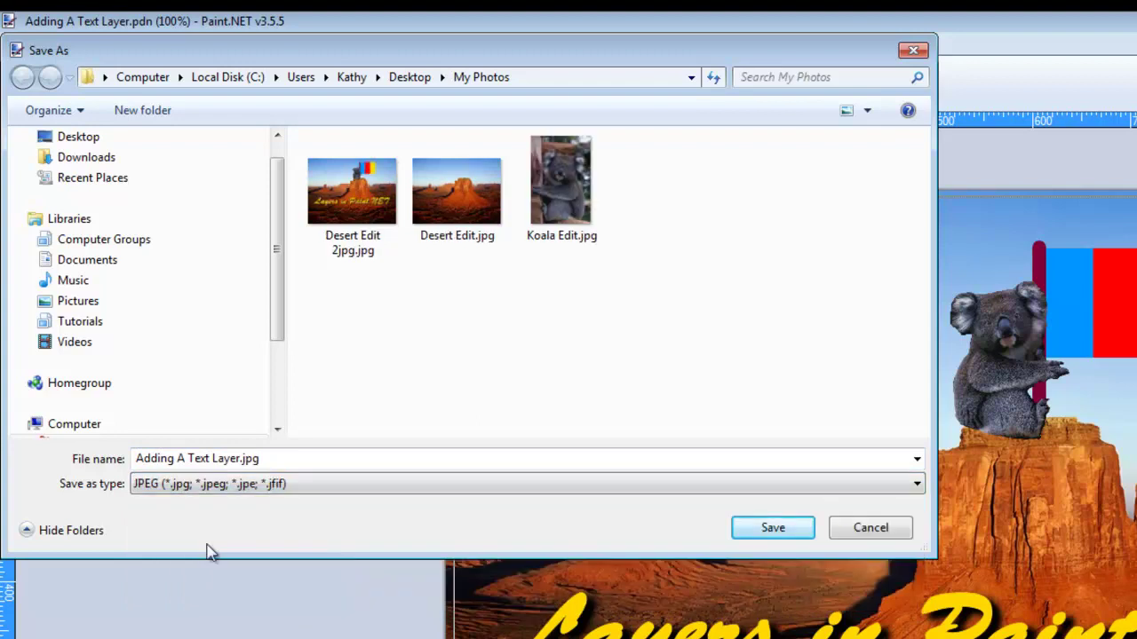
click(756, 527)
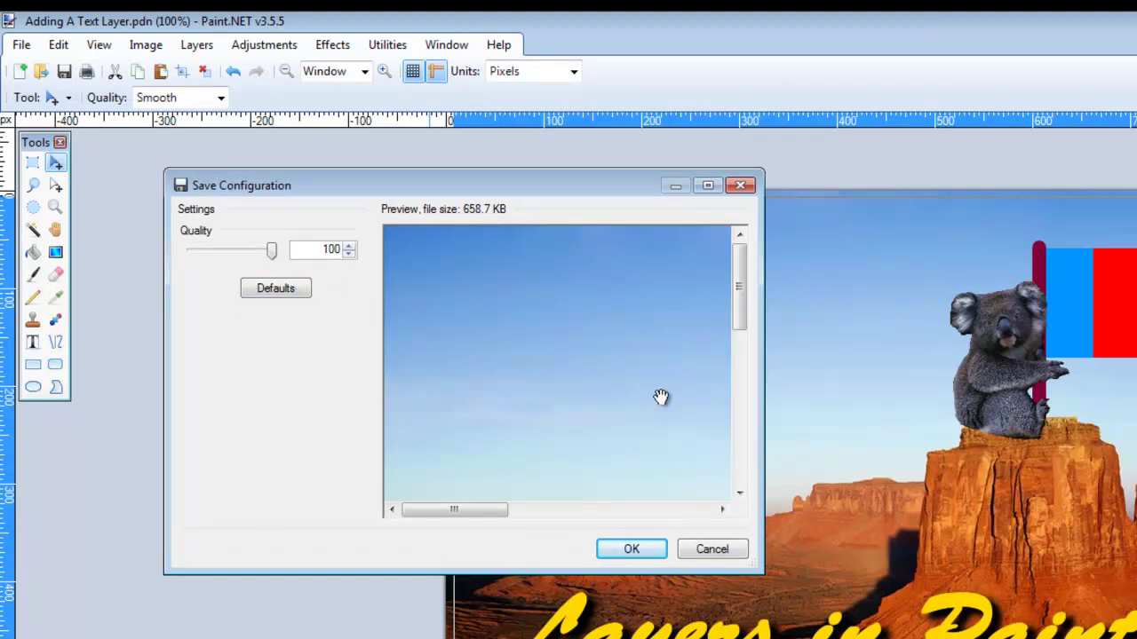
click(634, 550)
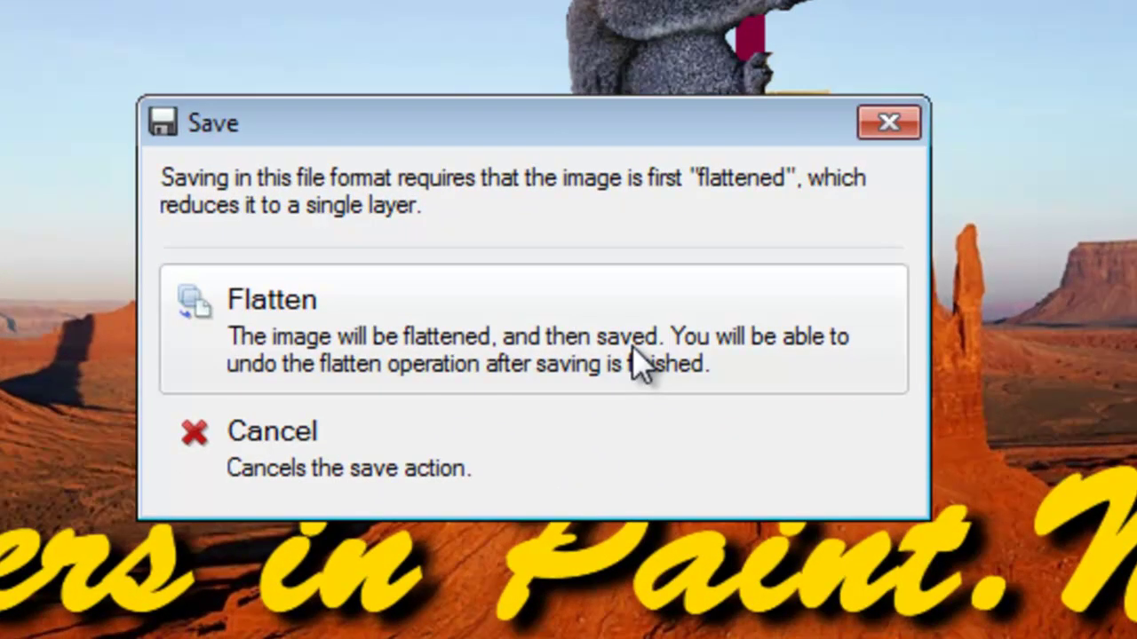
click(633, 356)
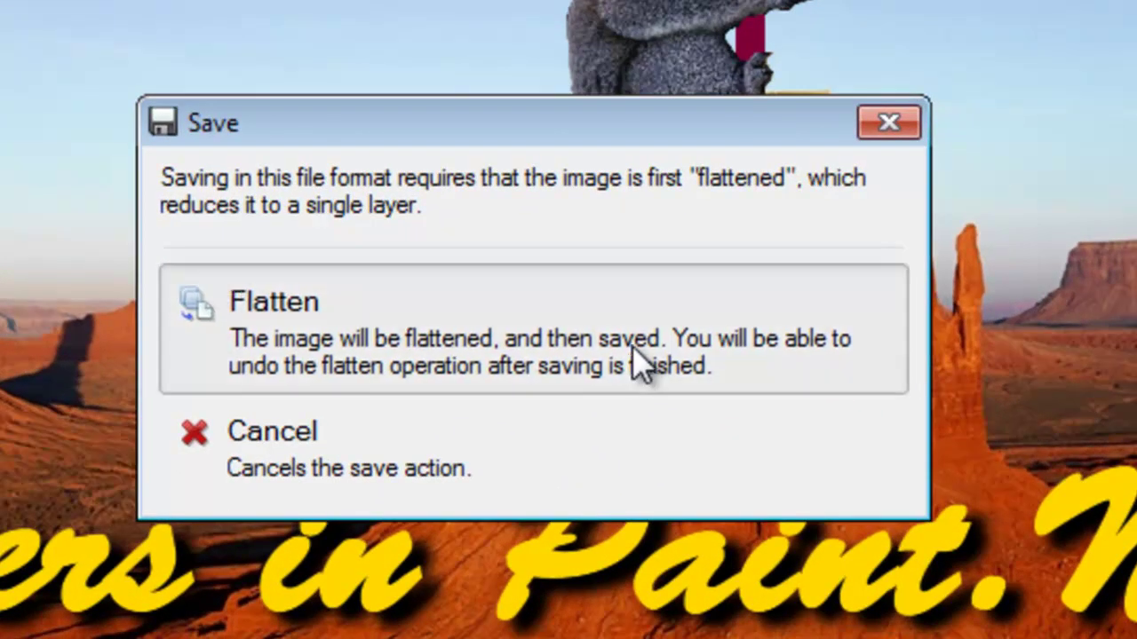